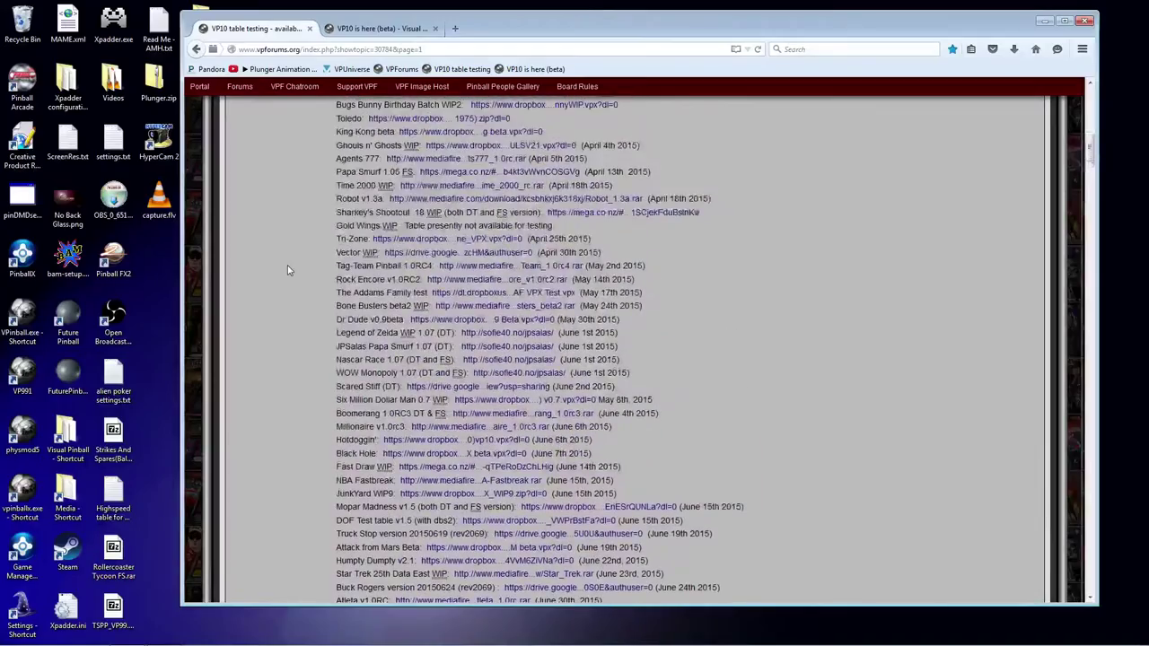
- Look through the list of VP10 test tables and the closing notes in the table testing thread's first post
scroll(288, 269, "down", 5)
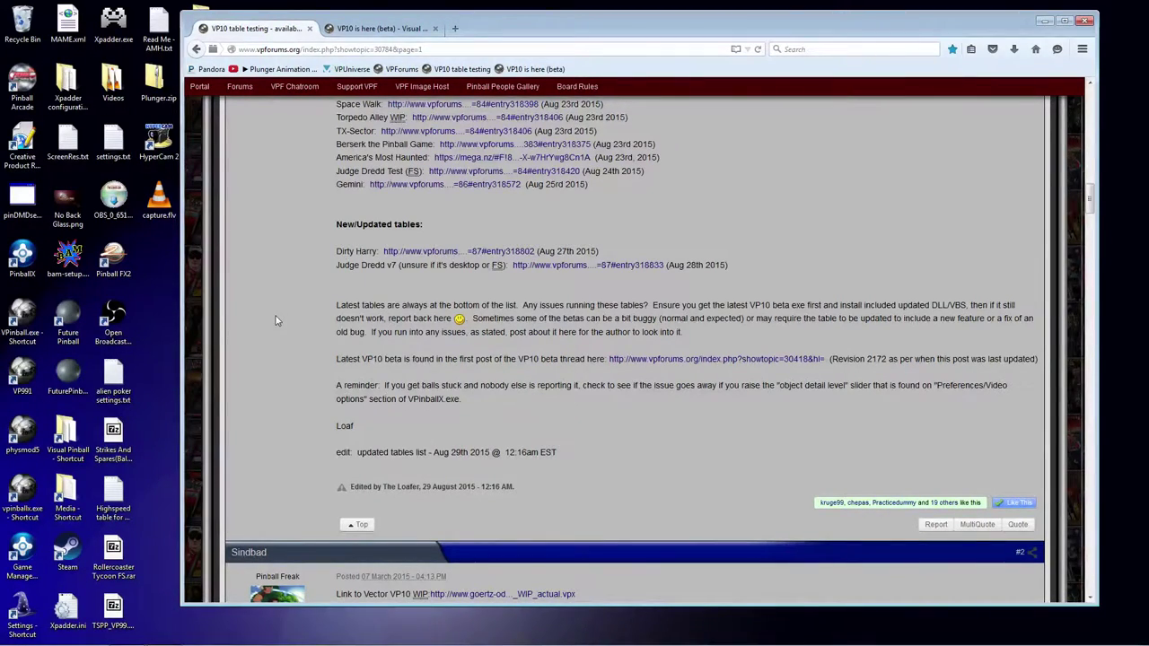
scroll(277, 318, "up", 3)
scroll(500, 120, "up", 15)
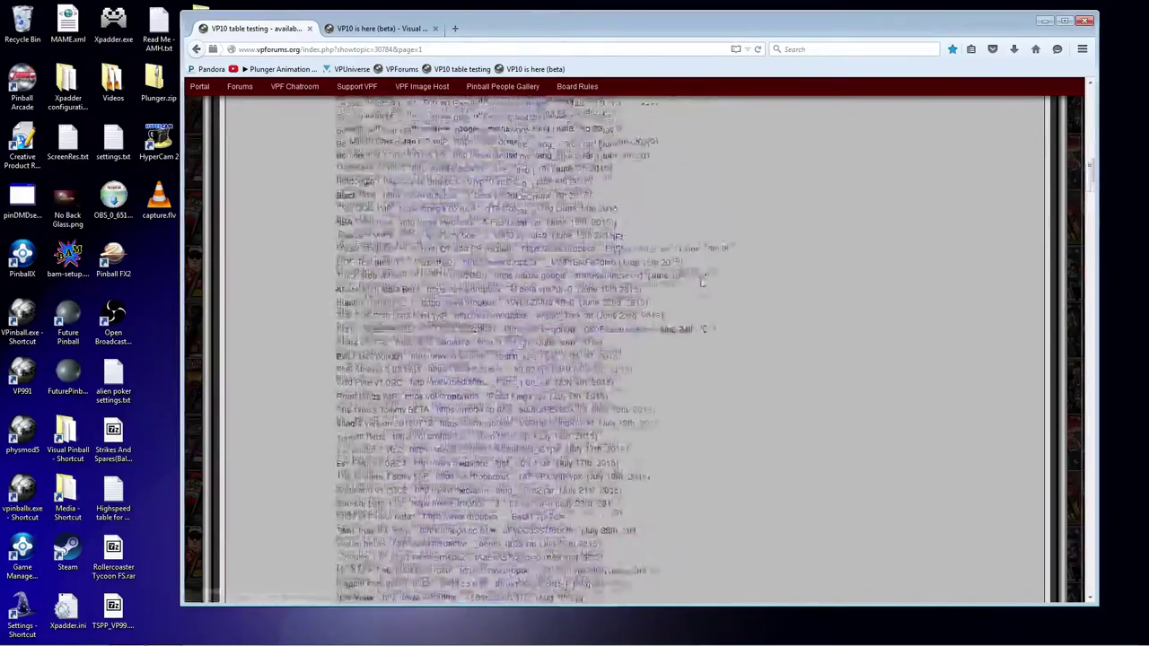
- Search VPForums for "vp10" in a new tab, look through the results and close that tab
middle_click(395, 69)
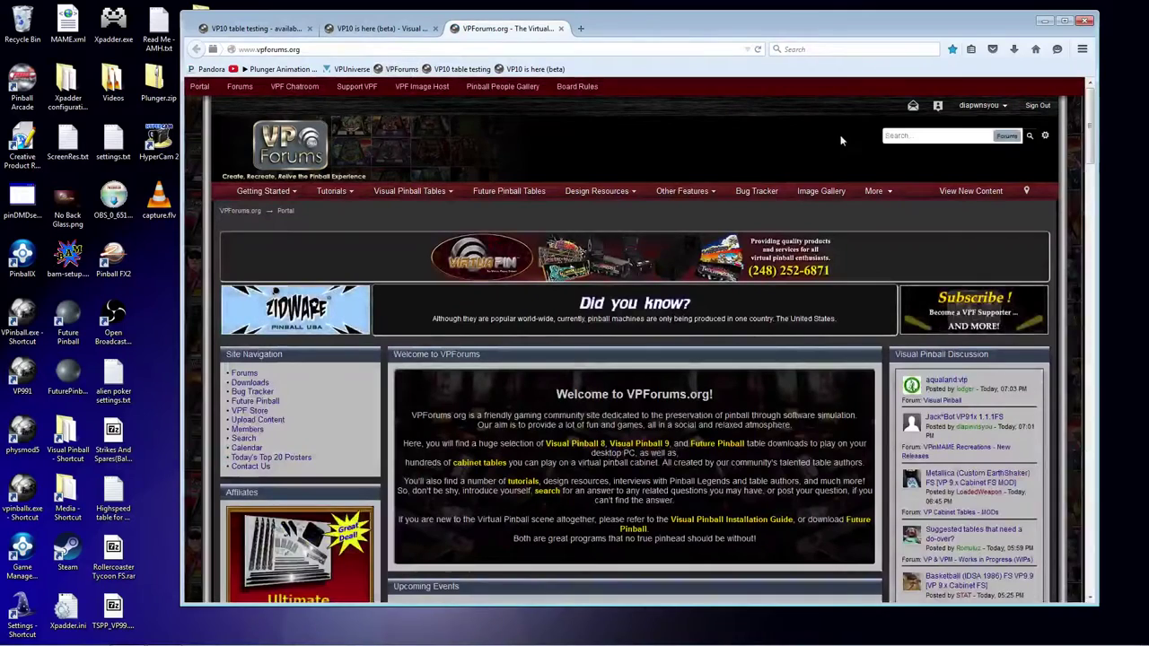
left_click(954, 136)
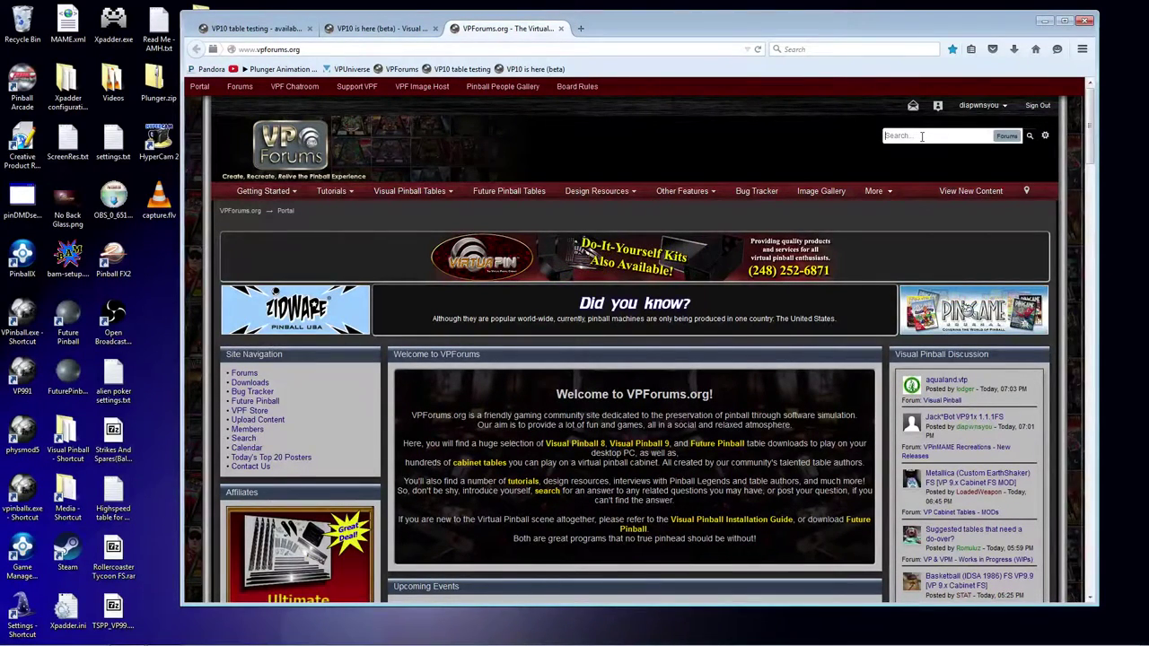
type("vp10")
key("Return")
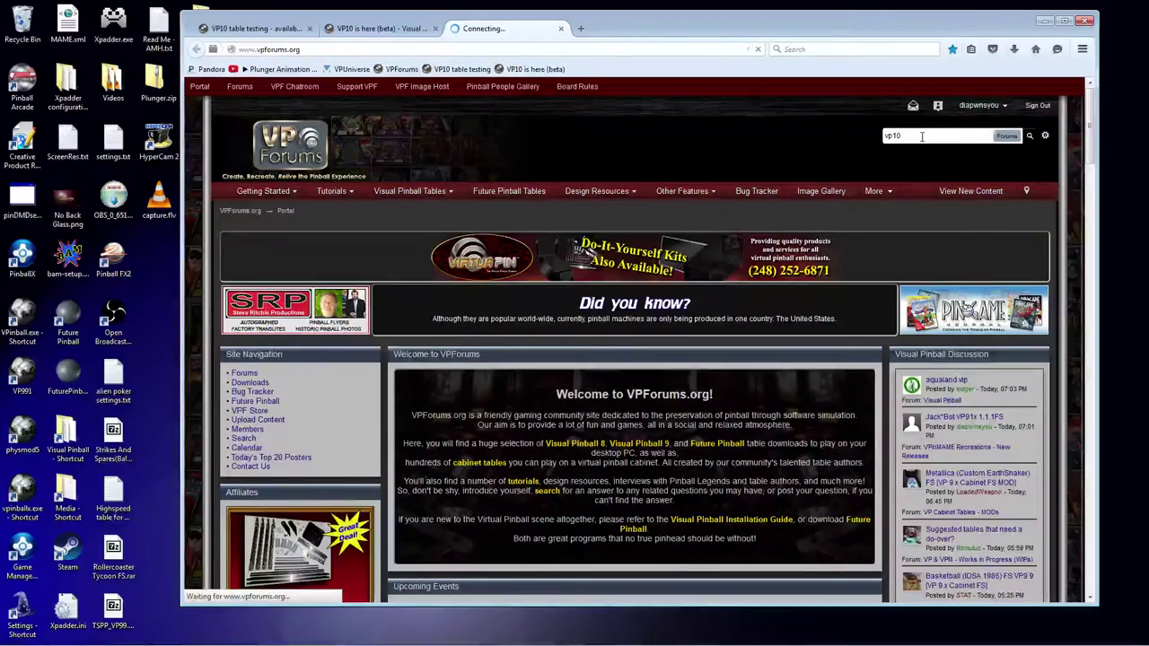
scroll(681, 276, "down", 4)
scroll(681, 277, "down", 10)
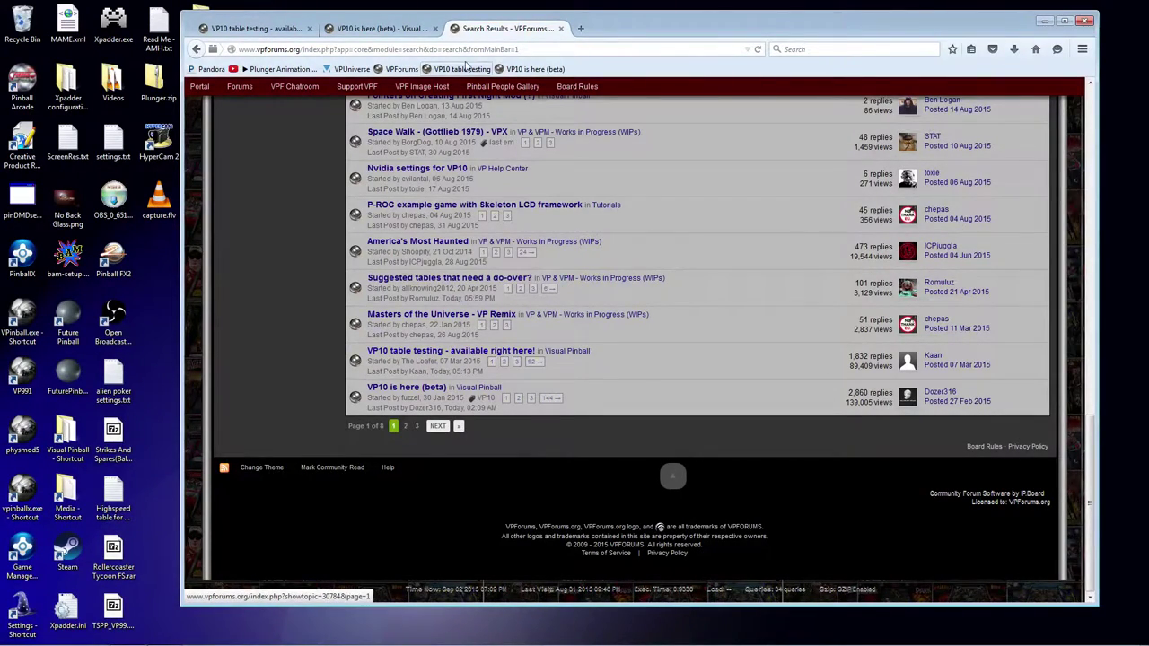
left_click(561, 28)
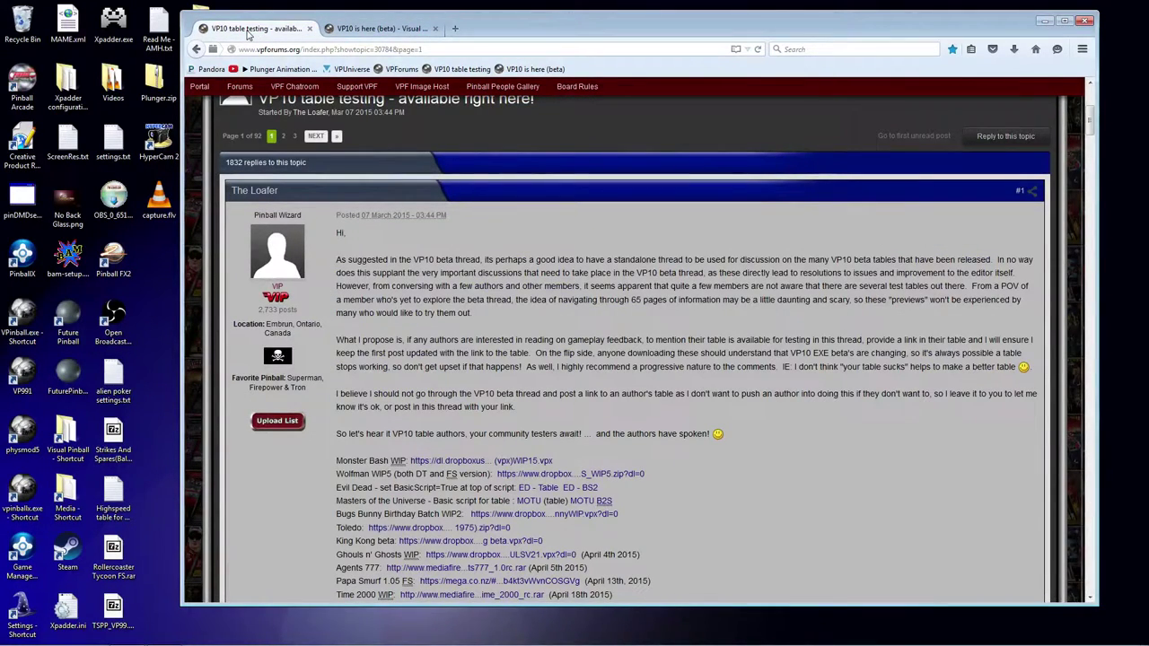
- Make the "VP10 is here (beta)" thread the first browser tab and show the attached files in its first post
left_click(377, 34)
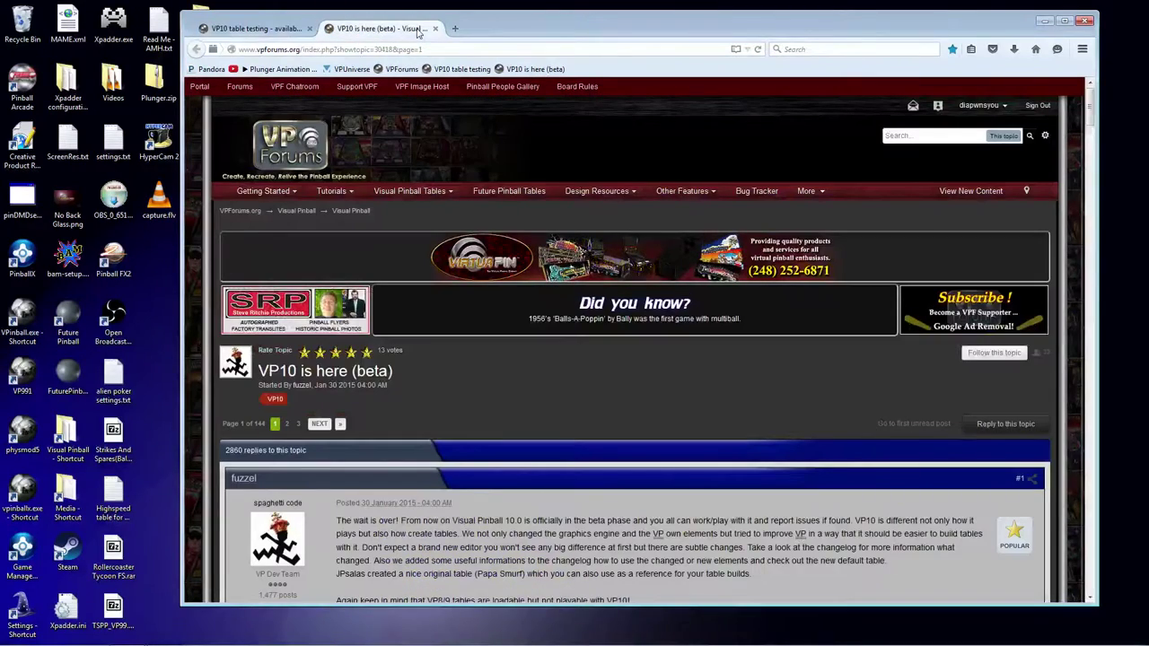
left_click_drag(359, 40, 244, 36)
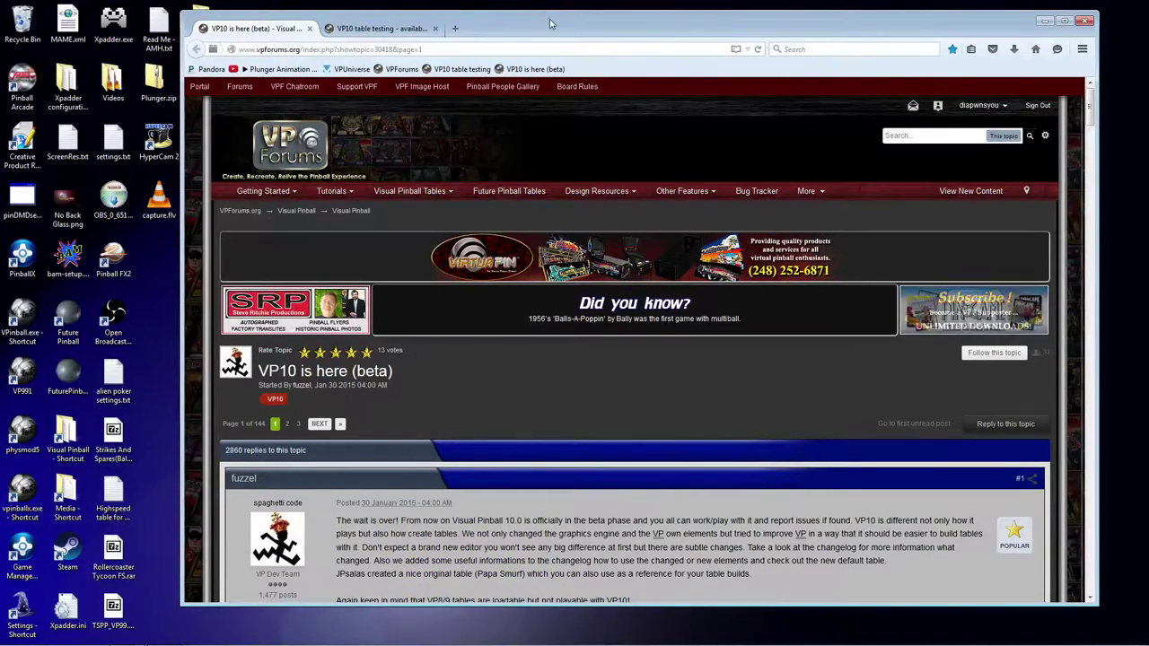
left_click_drag(550, 23, 569, 14)
scroll(666, 302, "down", 3)
scroll(666, 302, "down", 3)
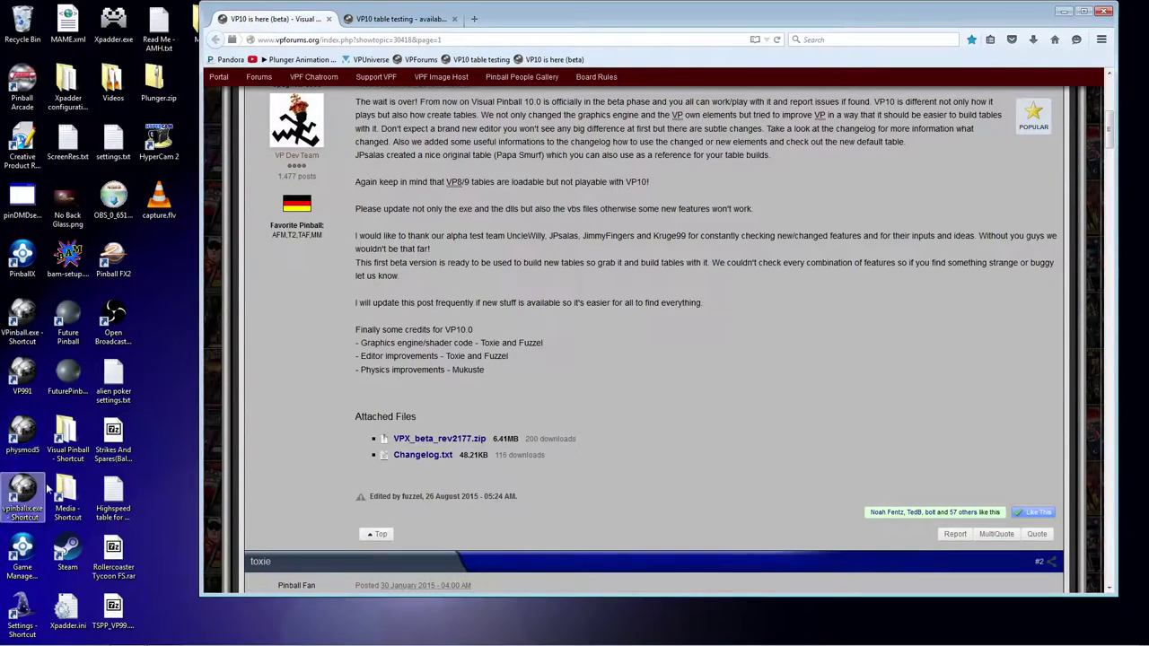
- Open the Visual Pinball V10 folder inside the Visual Pinball program folder
double_click(68, 440)
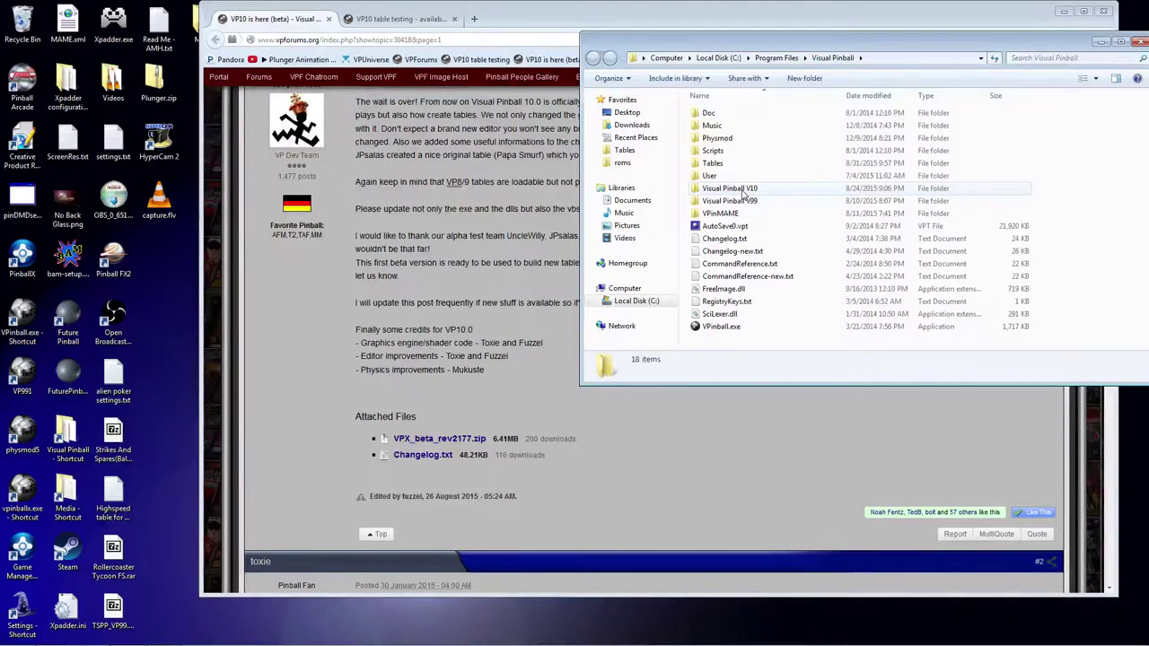
left_click(744, 195)
double_click(743, 191)
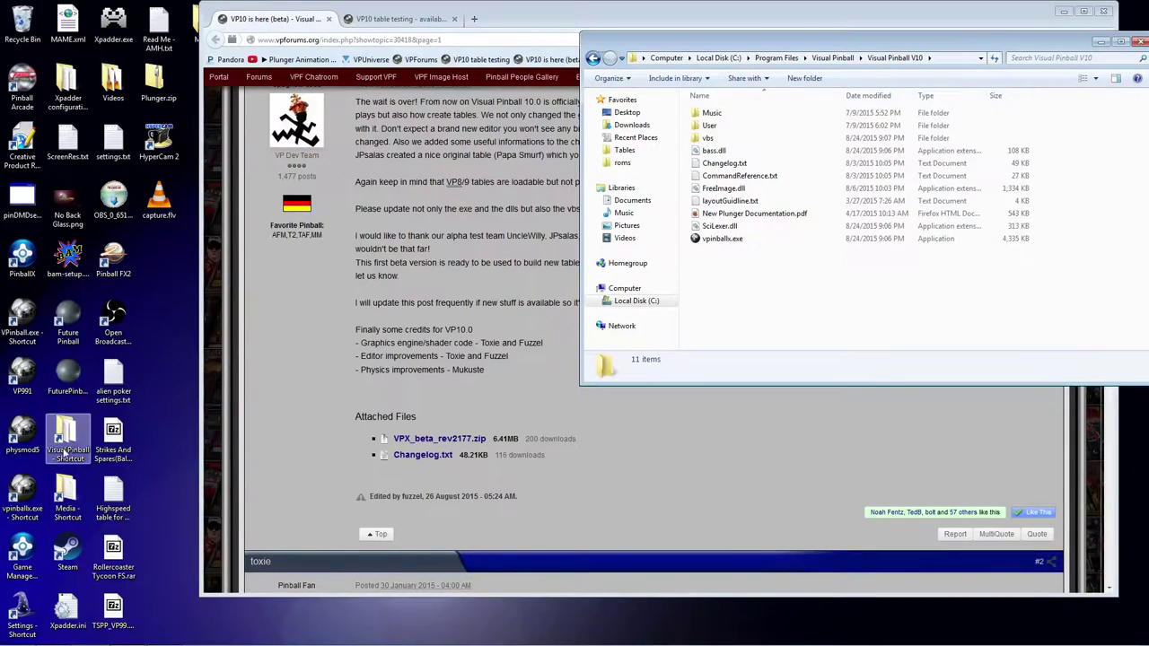
- Launch vpinballx.exe and rearrange its window and the browser window on the desktop
double_click(36, 488)
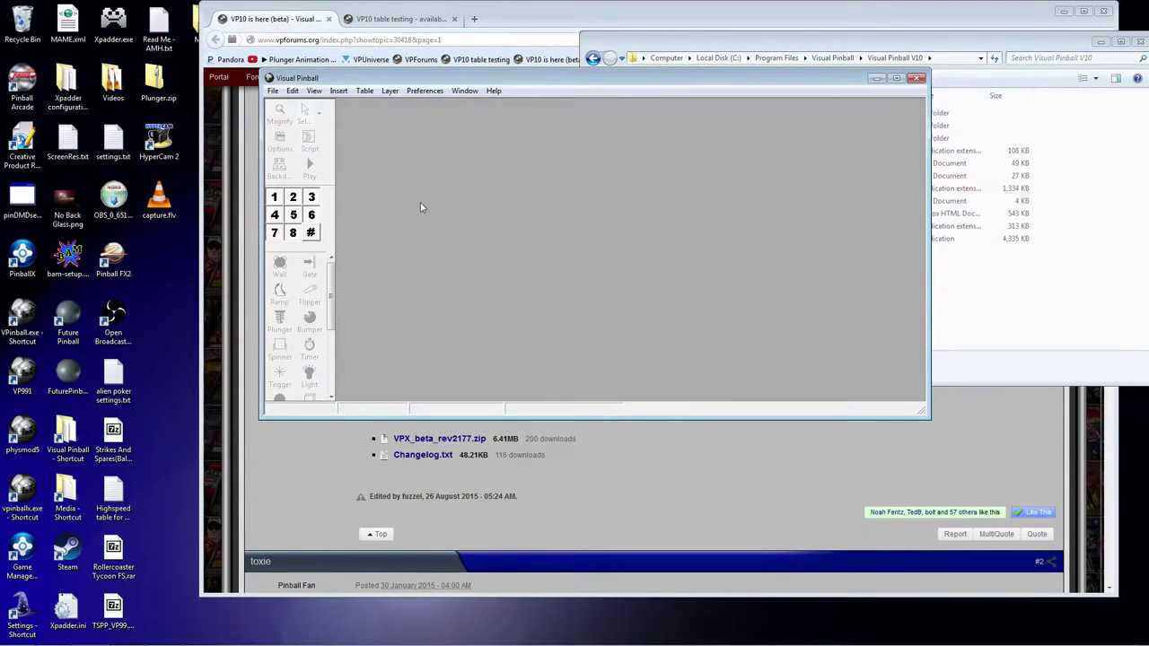
left_click_drag(505, 82, 705, 50)
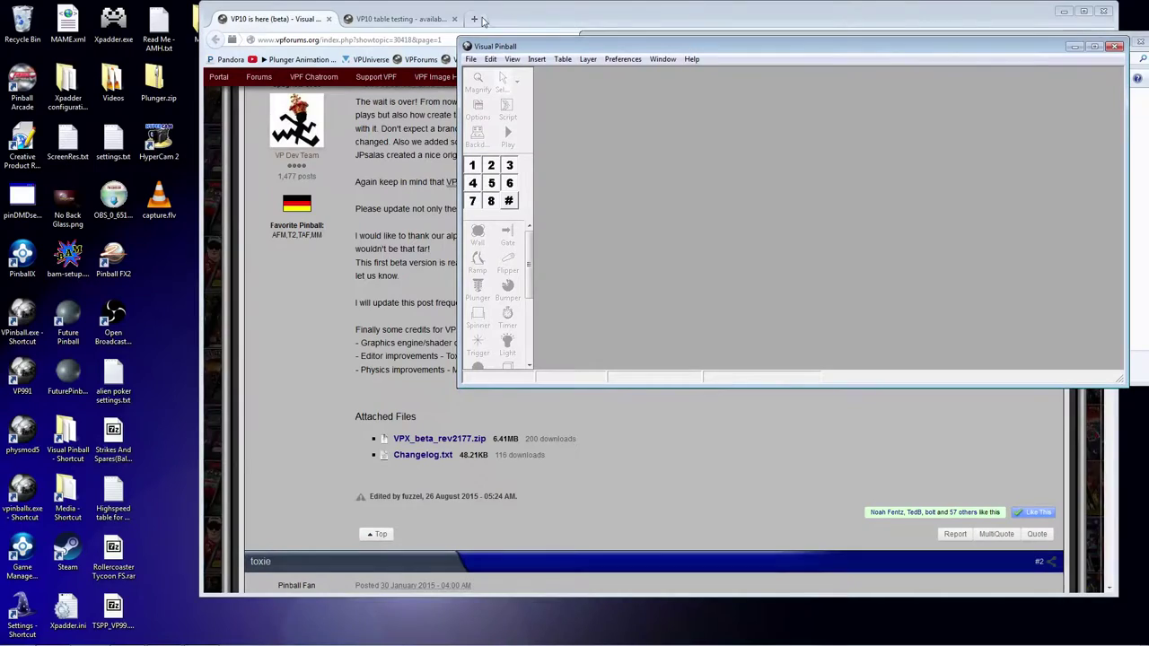
left_click_drag(543, 15, 380, 24)
- Read the first post of the VP10 beta thread down to its attached files
scroll(456, 254, "up", 5)
scroll(456, 254, "down", 3)
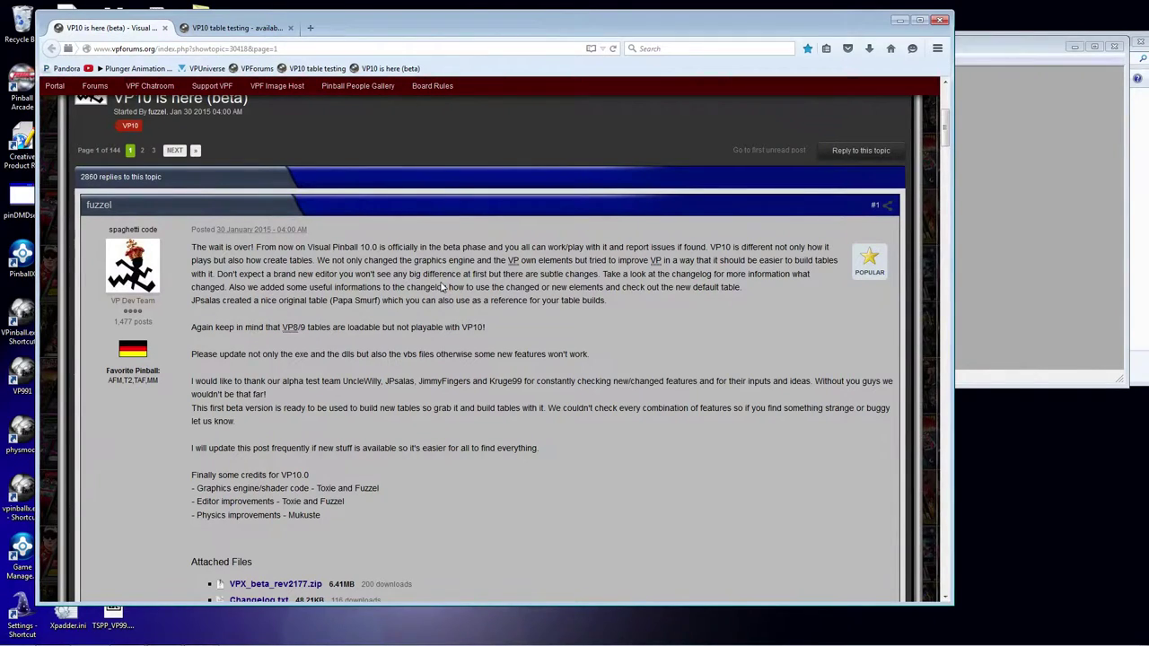
scroll(456, 283, "down", 2)
scroll(456, 282, "down", 4)
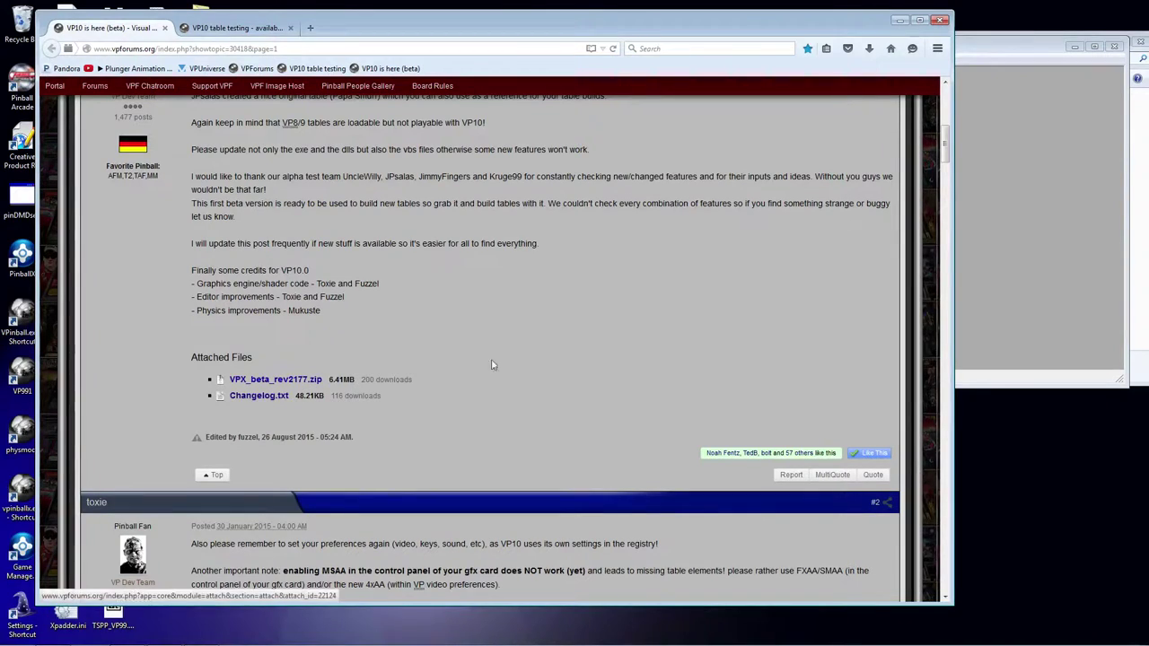
- Check the installed version and revision in the About Visual Pinball dialog, and close Visual Pinball
left_click(958, 230)
left_click(691, 59)
left_click(700, 72)
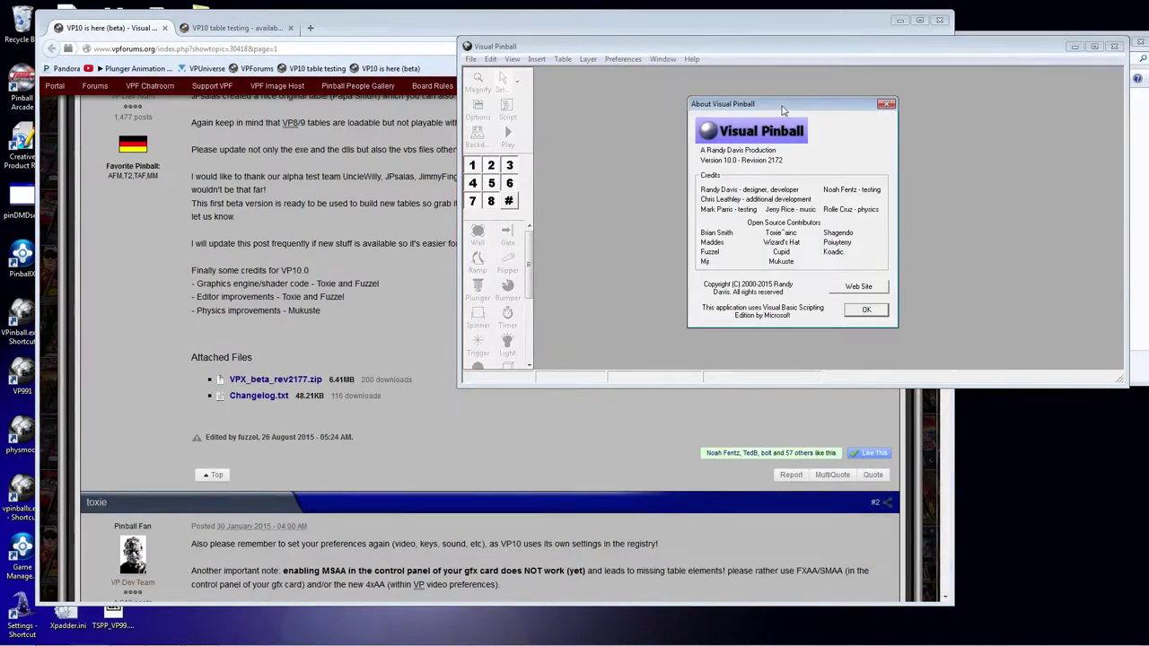
left_click_drag(782, 109, 686, 79)
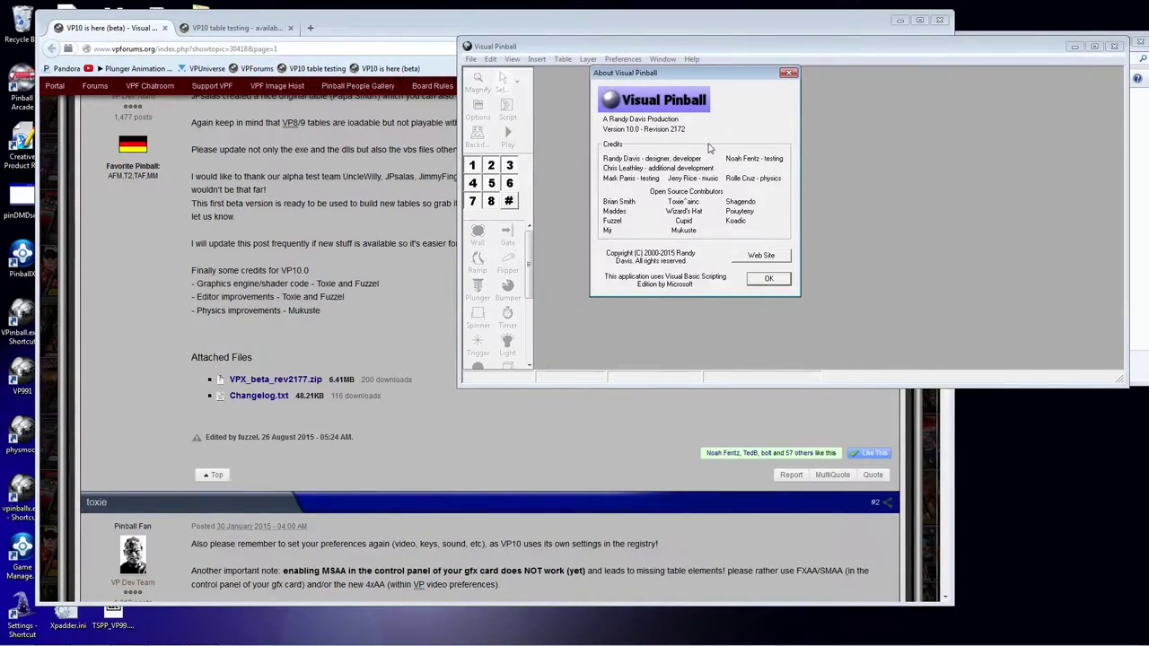
left_click(766, 283)
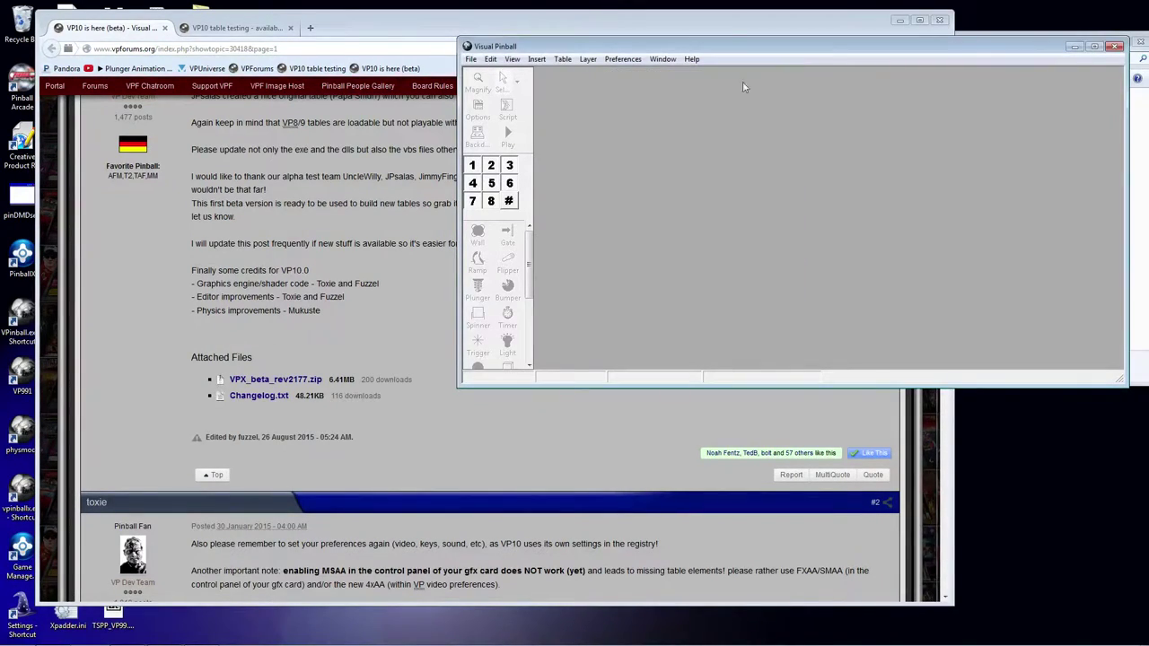
left_click_drag(762, 48, 682, 66)
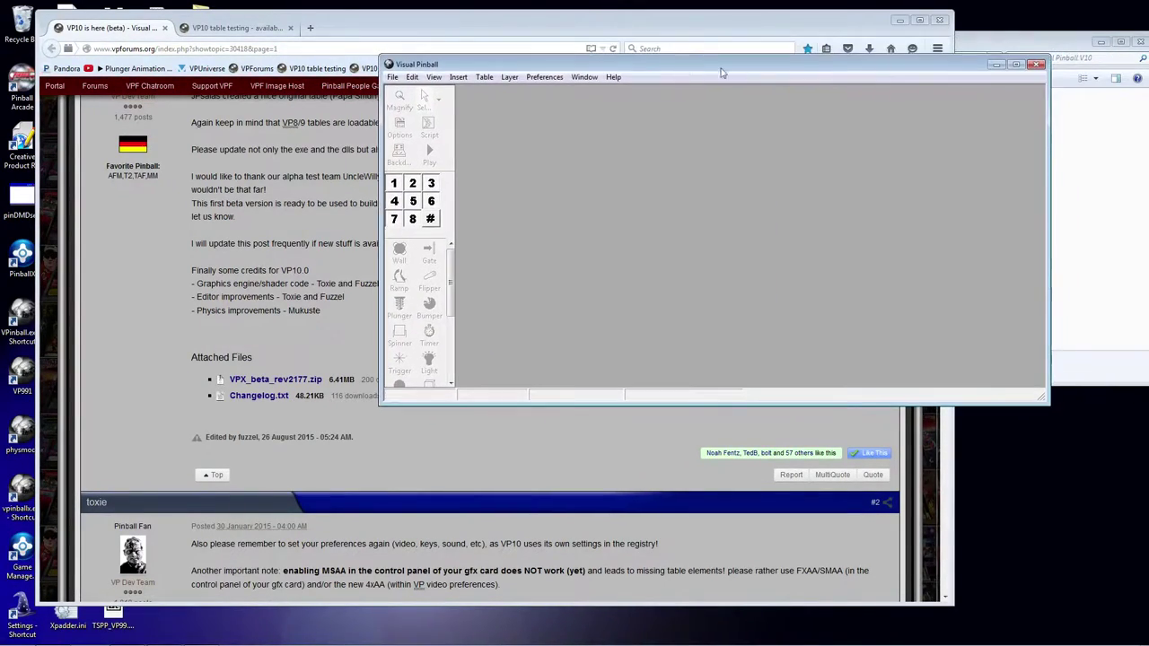
left_click(1037, 65)
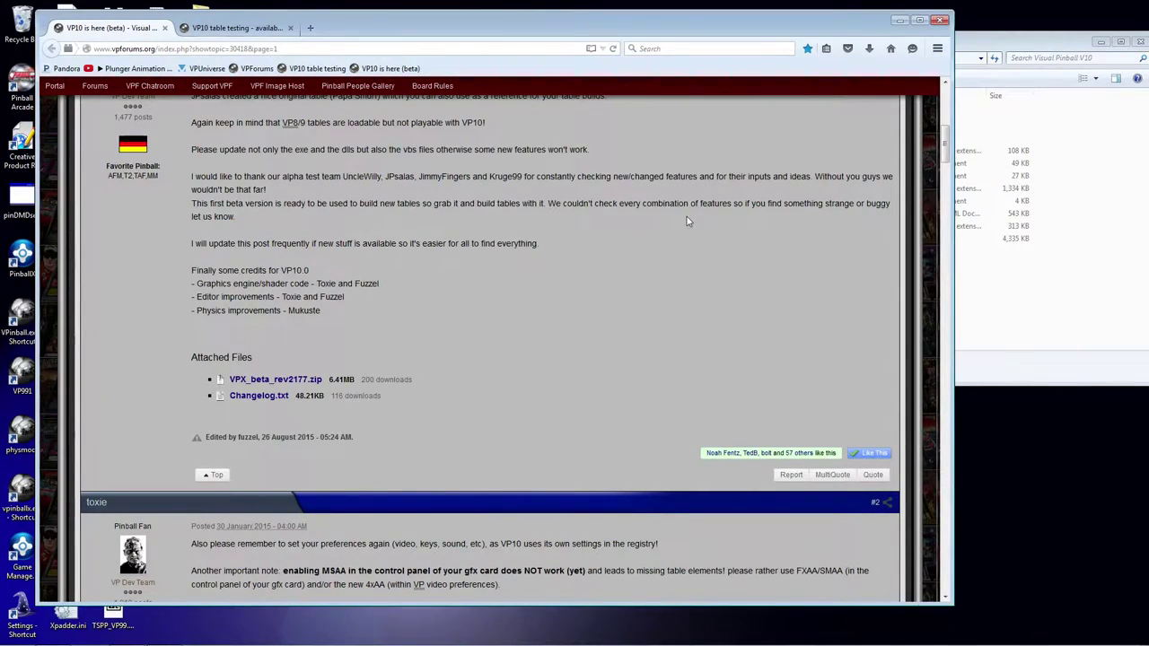
- Download the attached VPX_beta_rev2177.zip from the beta thread and save it to disk
left_click(296, 381)
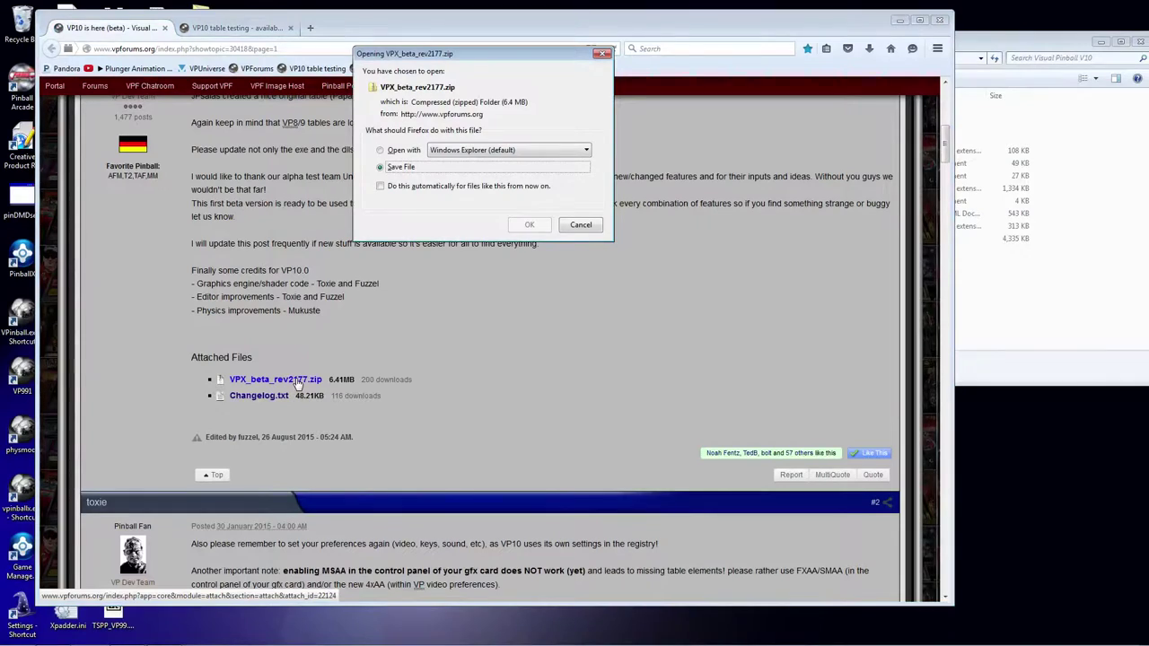
left_click(530, 224)
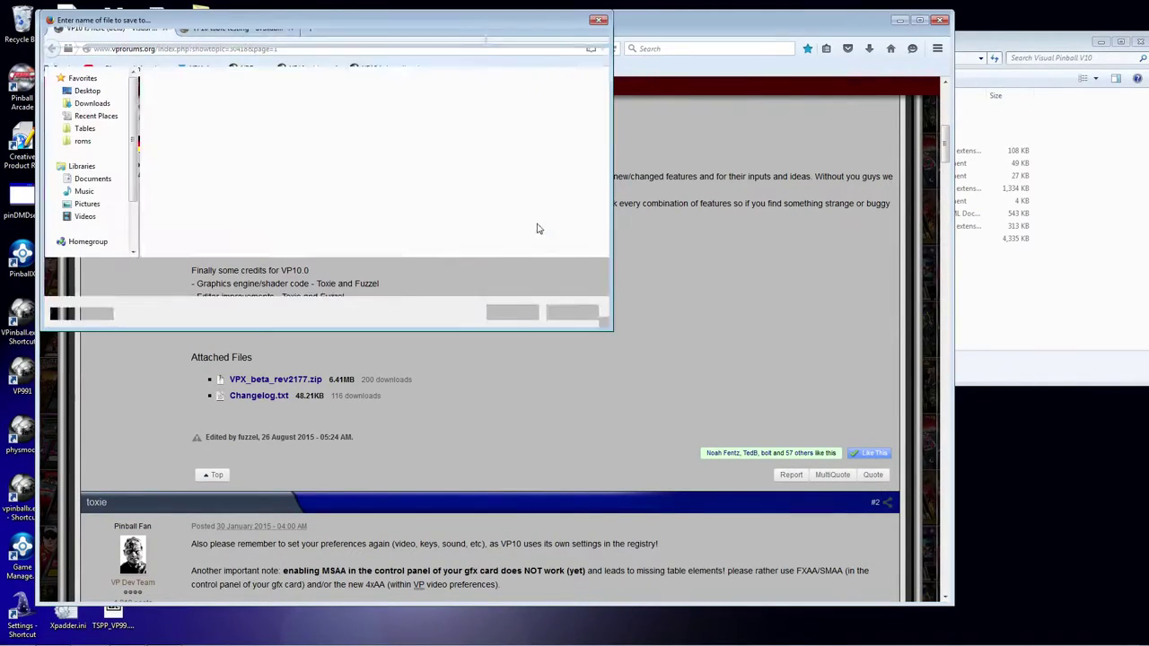
left_click(513, 310)
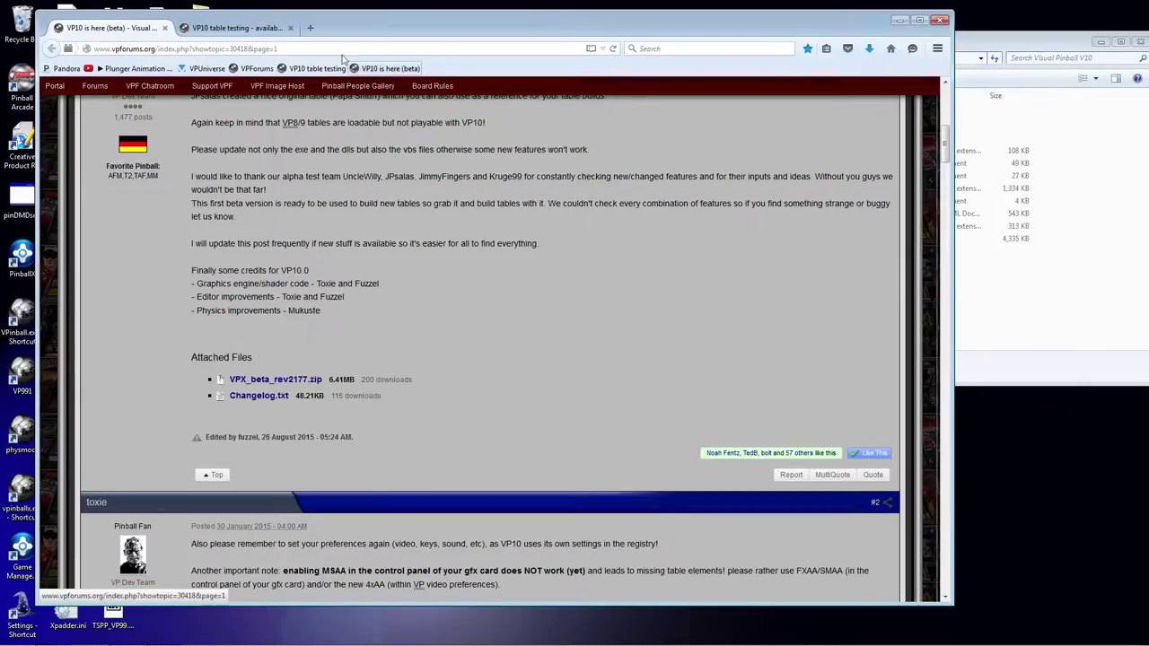
- Review the older table entries and their dates in the VP10 table testing thread, highlighting the Ghouls n' Ghosts line
left_click(249, 28)
scroll(473, 224, "up", 5)
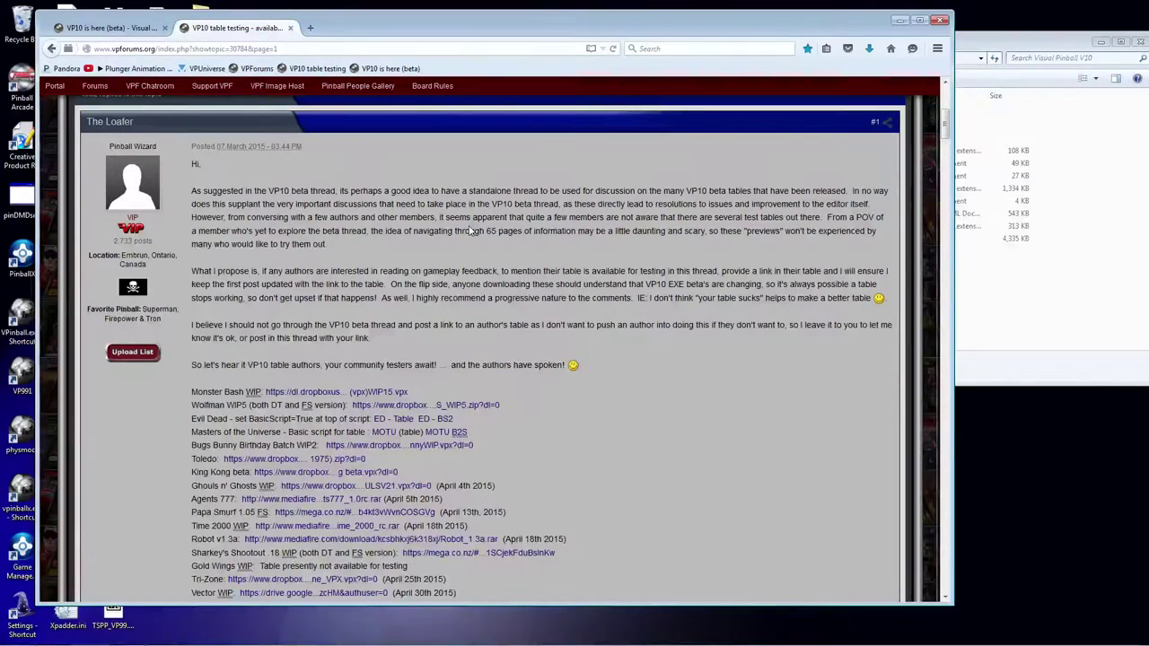
scroll(471, 232, "down", 3)
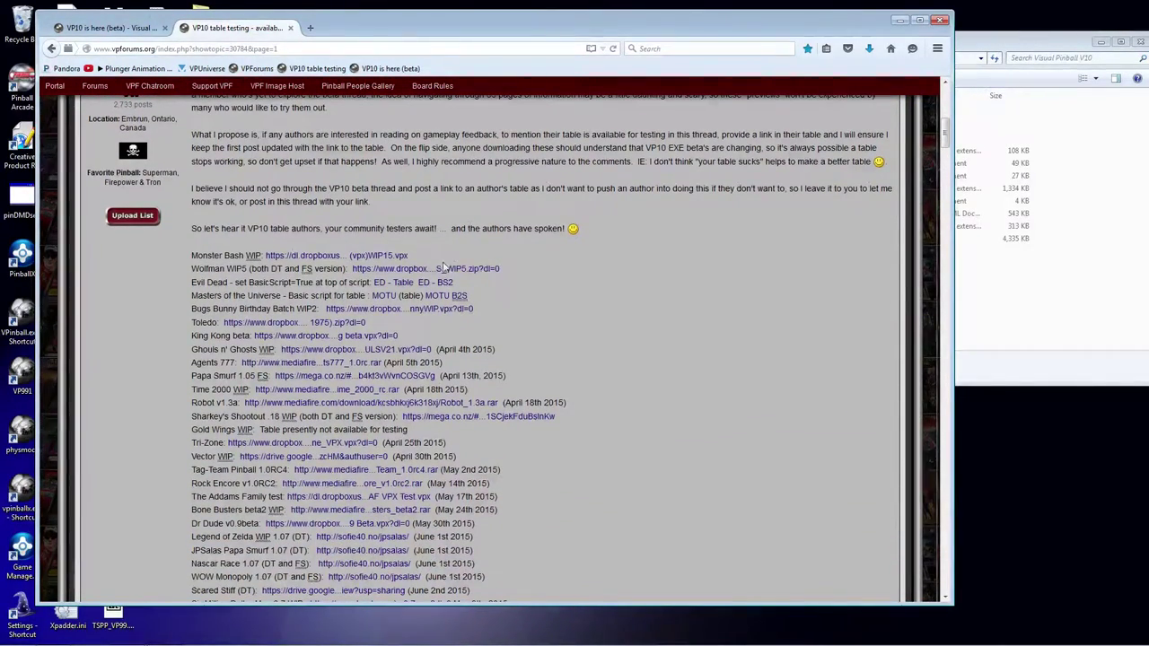
scroll(427, 254, "down", 2)
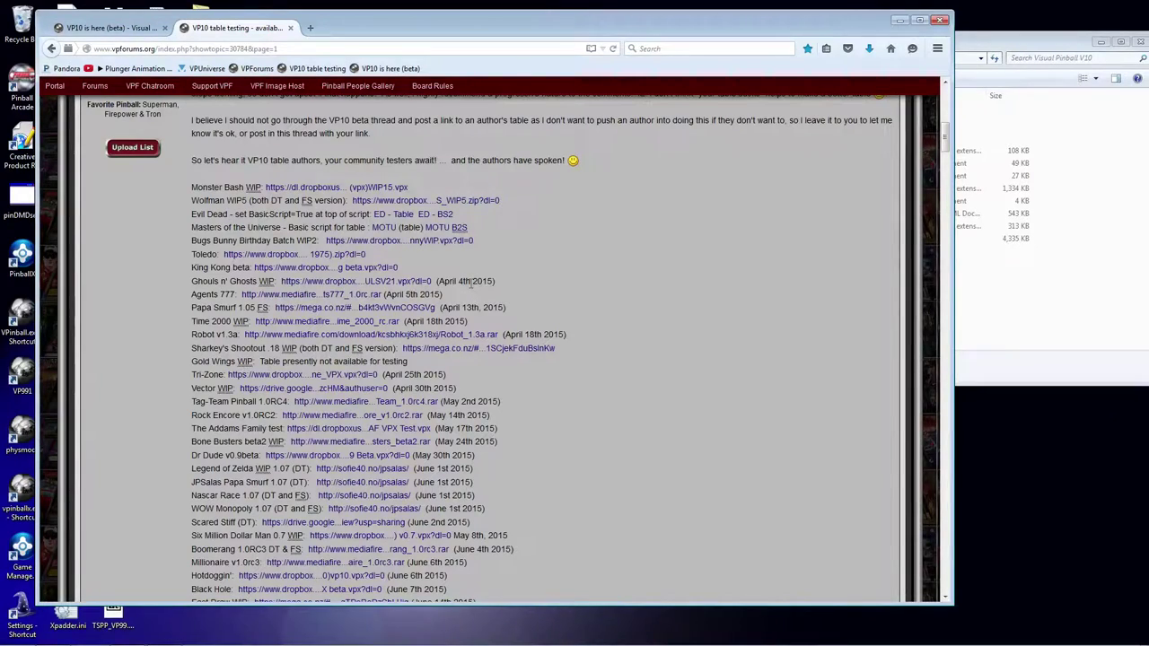
left_click_drag(503, 287, 191, 284)
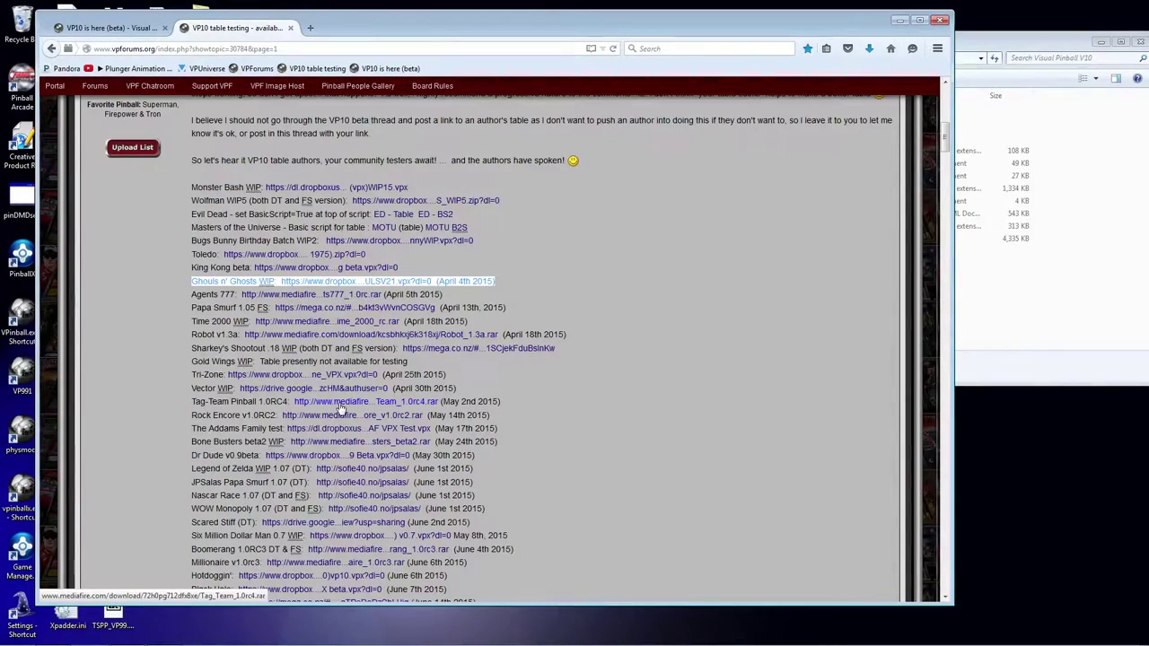
left_click(637, 357)
- Examine the most recent table entries and the New/Updated tables section, highlighting the Mr. & Mrs. PAC-MAN and Count-Down lines
scroll(637, 357, "down", 8)
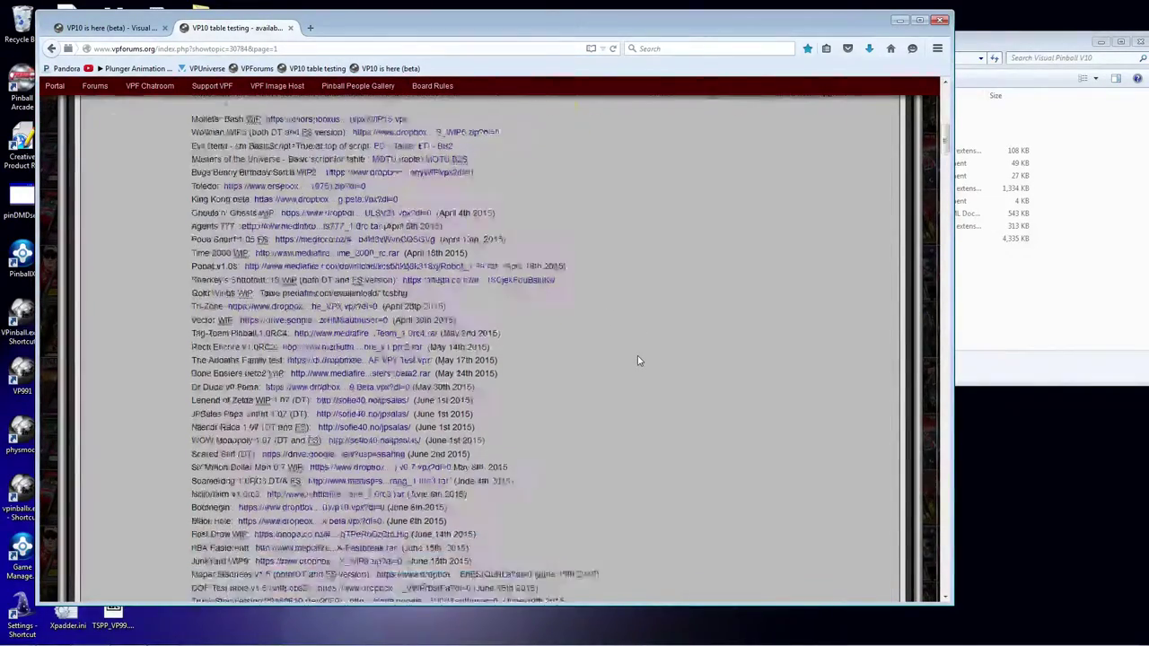
scroll(637, 355, "down", 10)
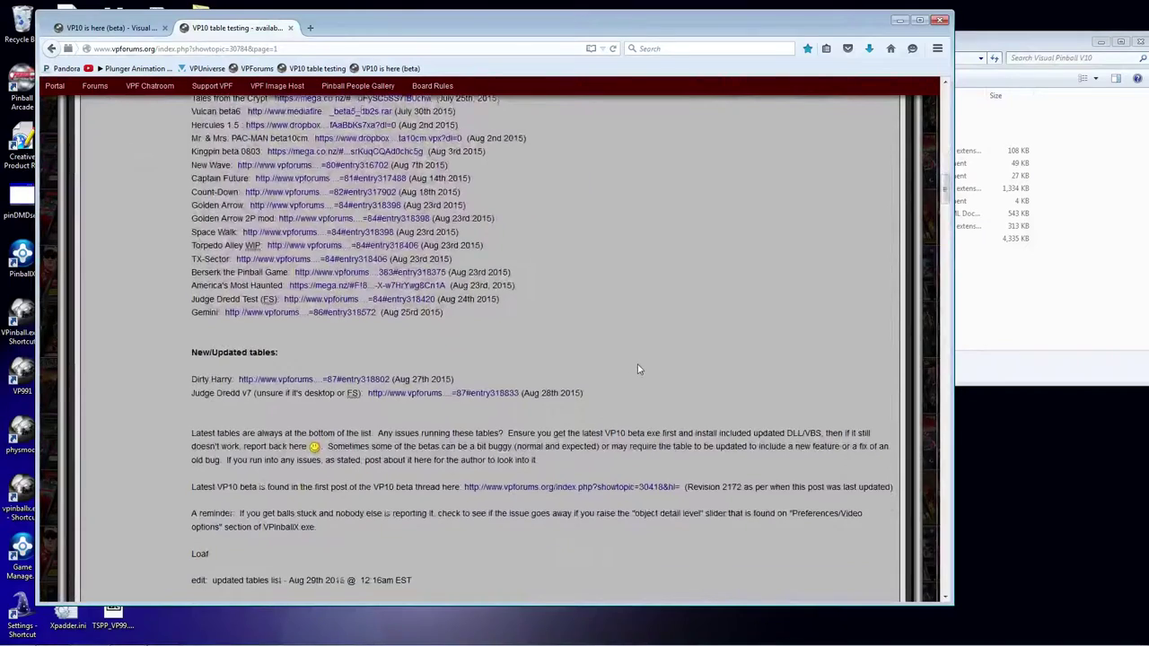
scroll(547, 319, "up", 3)
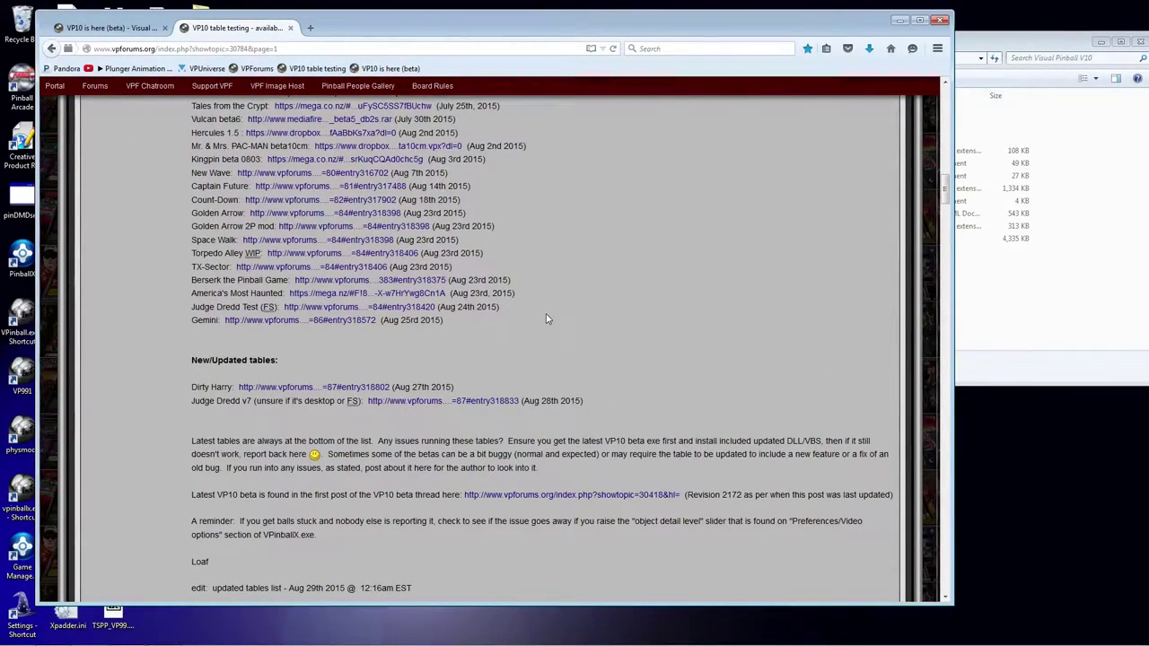
scroll(547, 320, "up", 2)
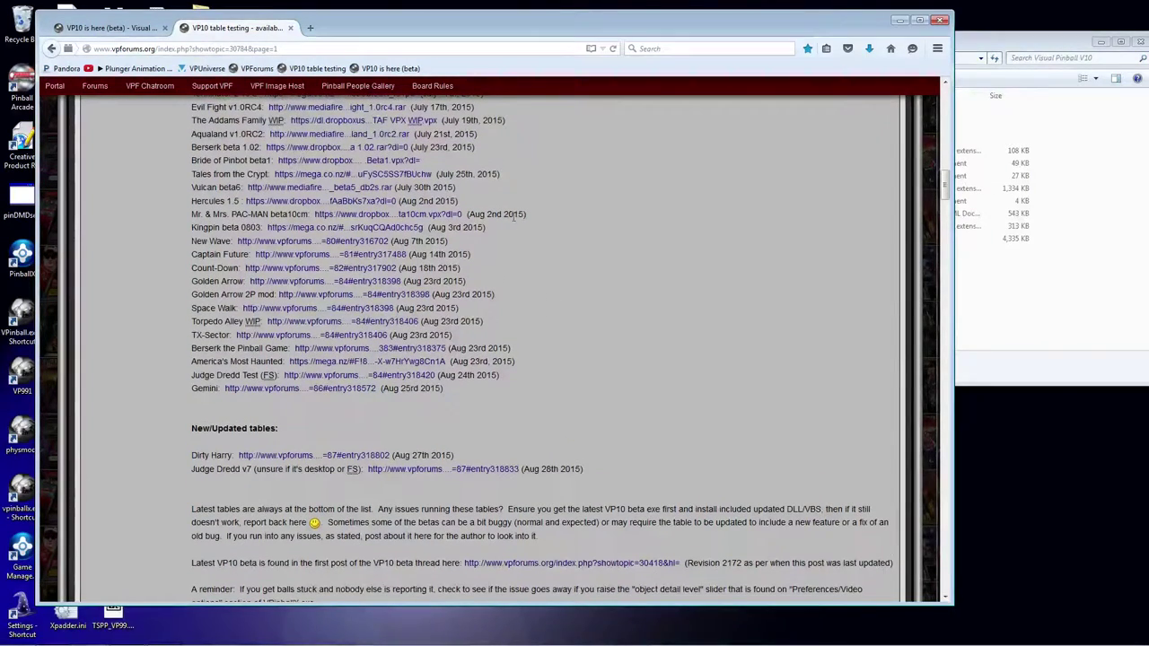
left_click_drag(530, 217, 193, 216)
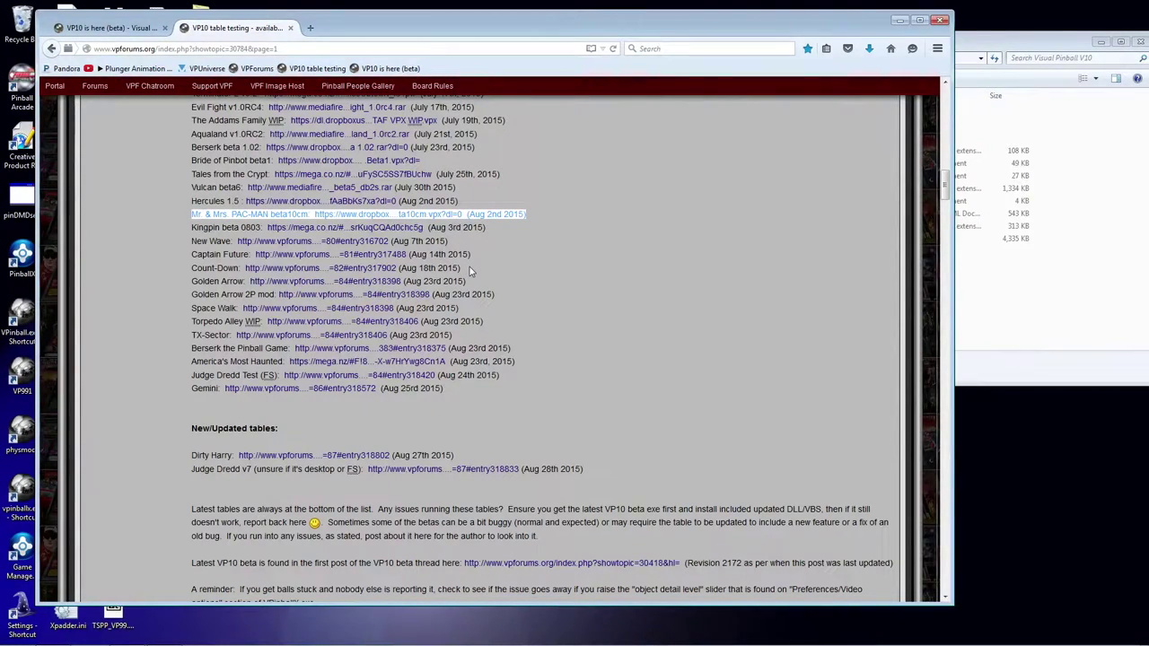
left_click_drag(483, 259, 364, 272)
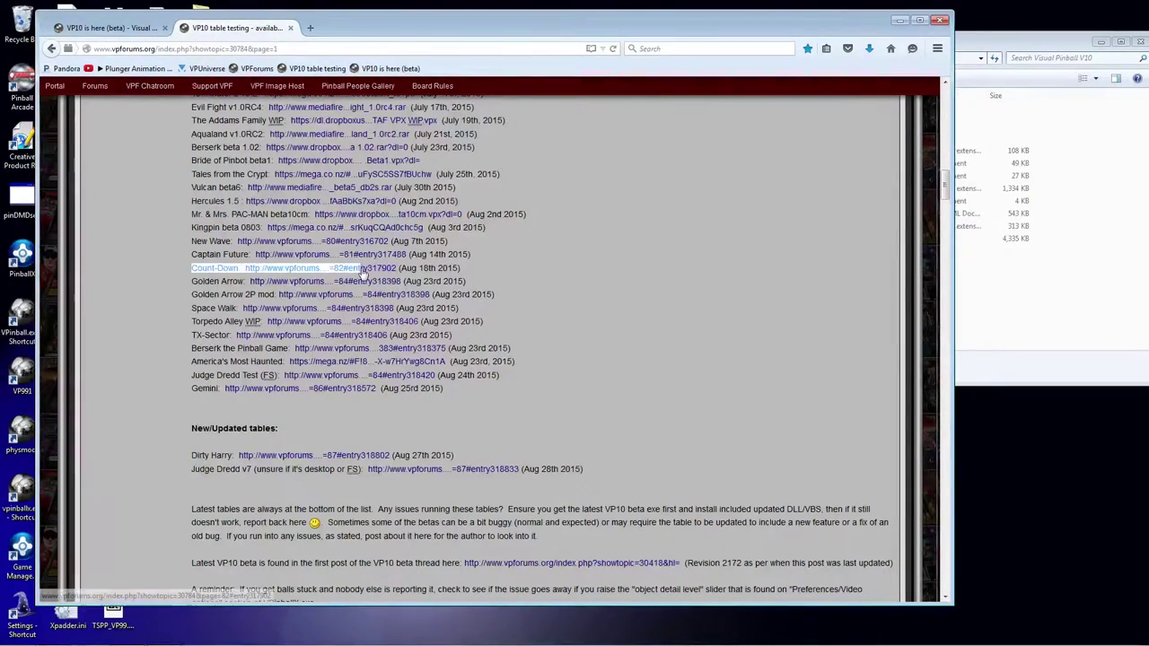
left_click(516, 305)
scroll(507, 310, "down", 2)
left_click_drag(433, 320, 598, 274)
left_click(656, 275)
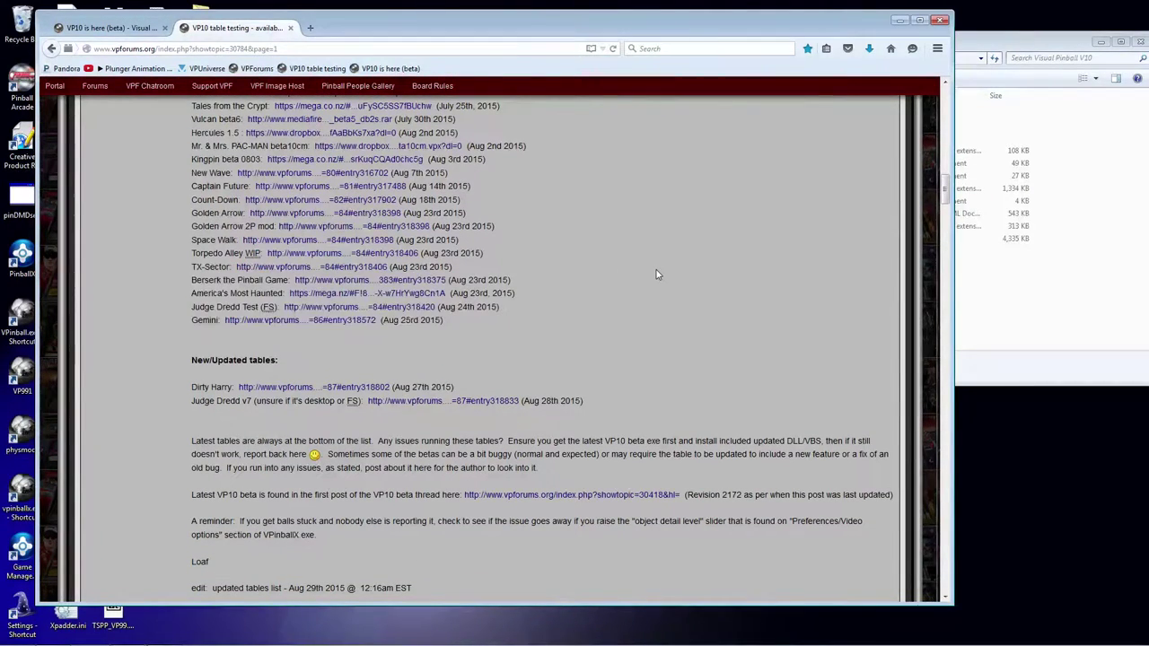
- Go to page 92, the last page of the VP10 table testing thread, and skim through to its newest posts
scroll(657, 275, "down", 3)
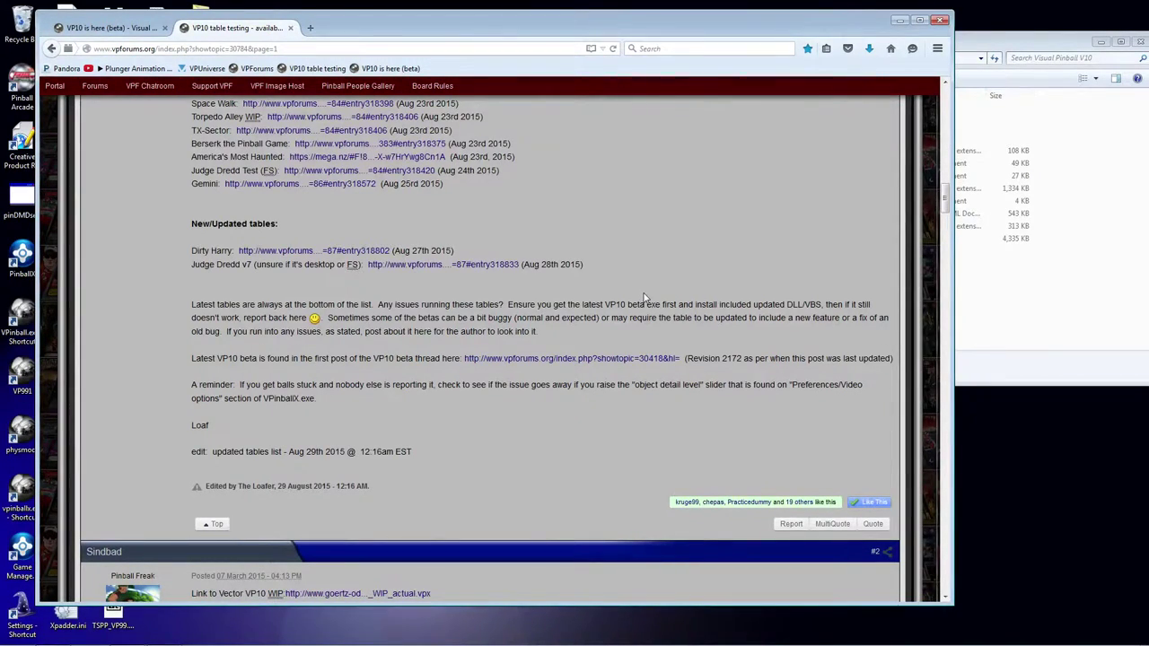
scroll(650, 301, "up", 10)
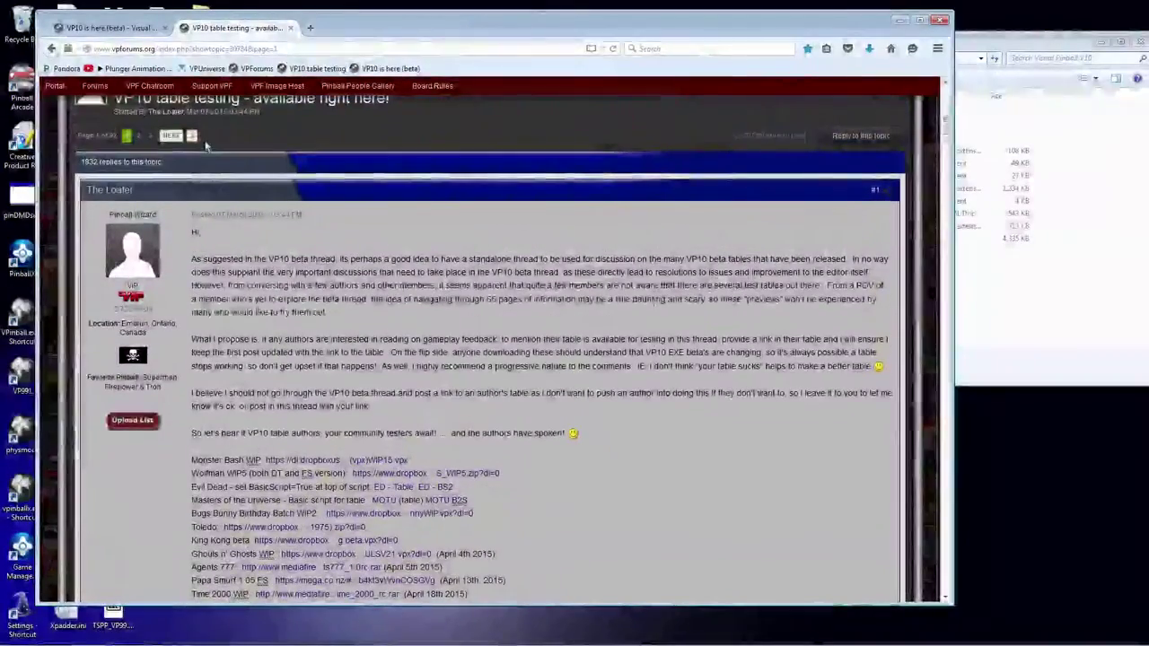
left_click(190, 136)
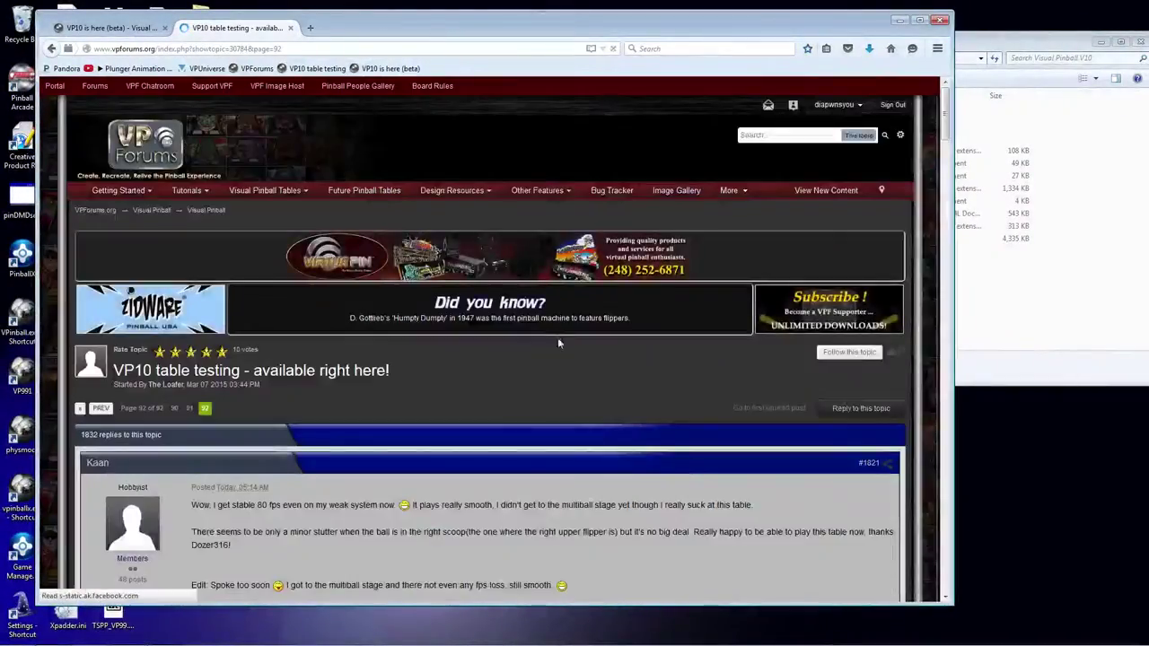
scroll(557, 343, "down", 20)
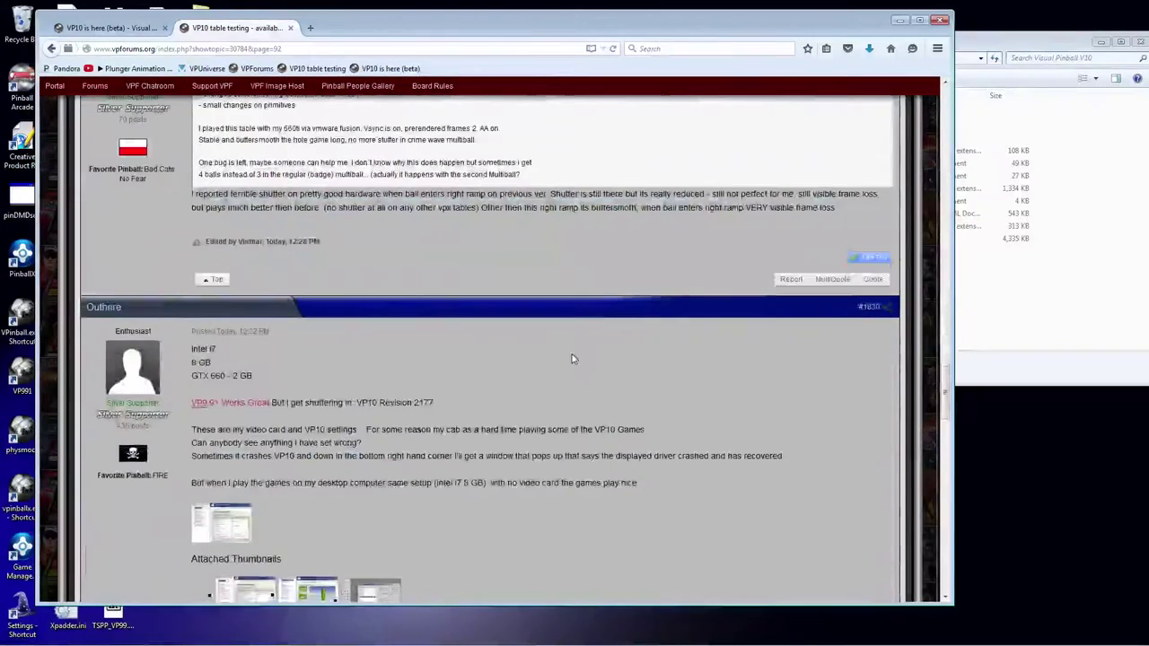
scroll(571, 359, "down", 2)
scroll(628, 341, "up", 2)
scroll(673, 377, "down", 6)
scroll(673, 377, "down", 10)
scroll(671, 379, "up", 5)
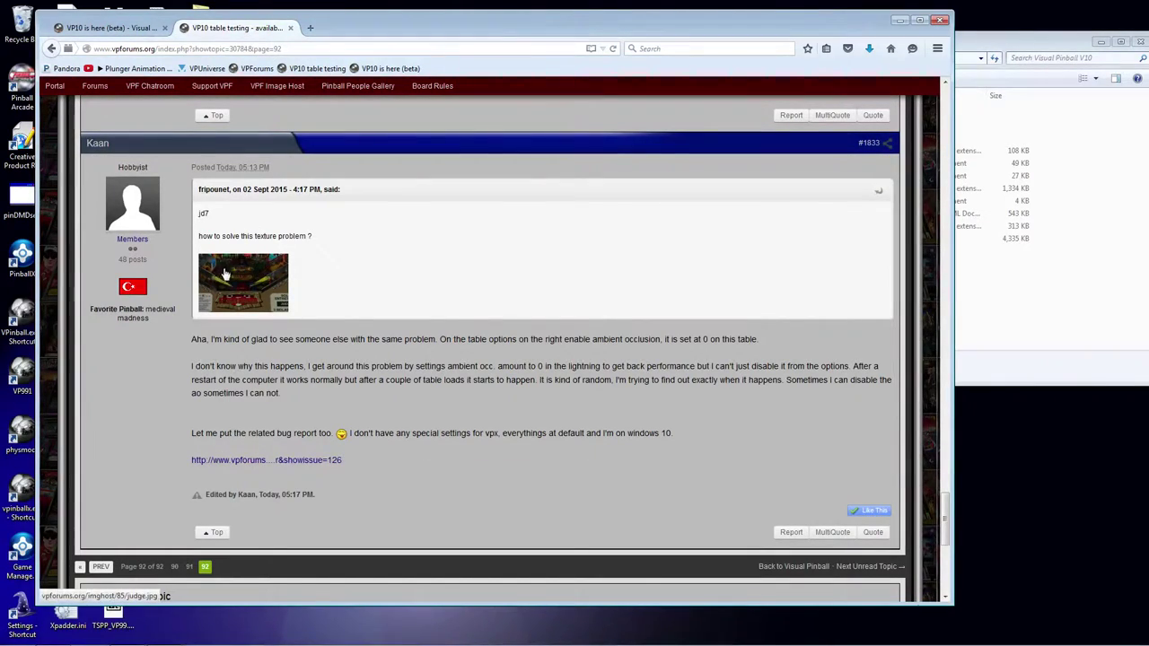
- Examine posts #1831 to #1833 about the jd7 texture problem and the suggested video settings
scroll(311, 271, "down", 1)
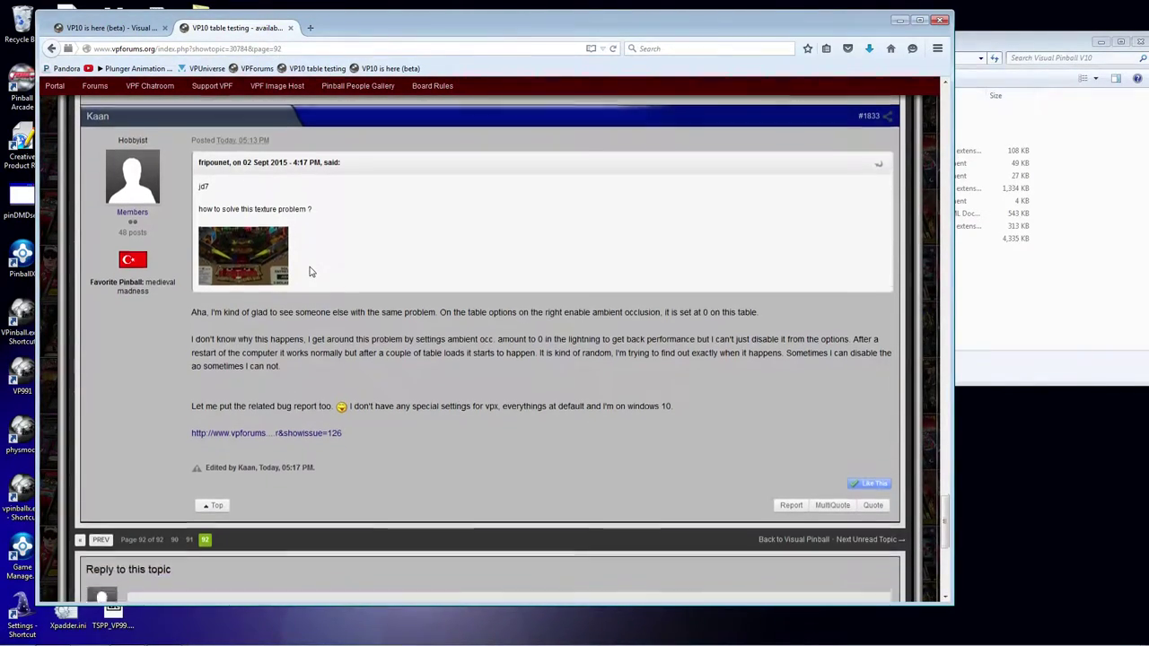
scroll(311, 271, "up", 1)
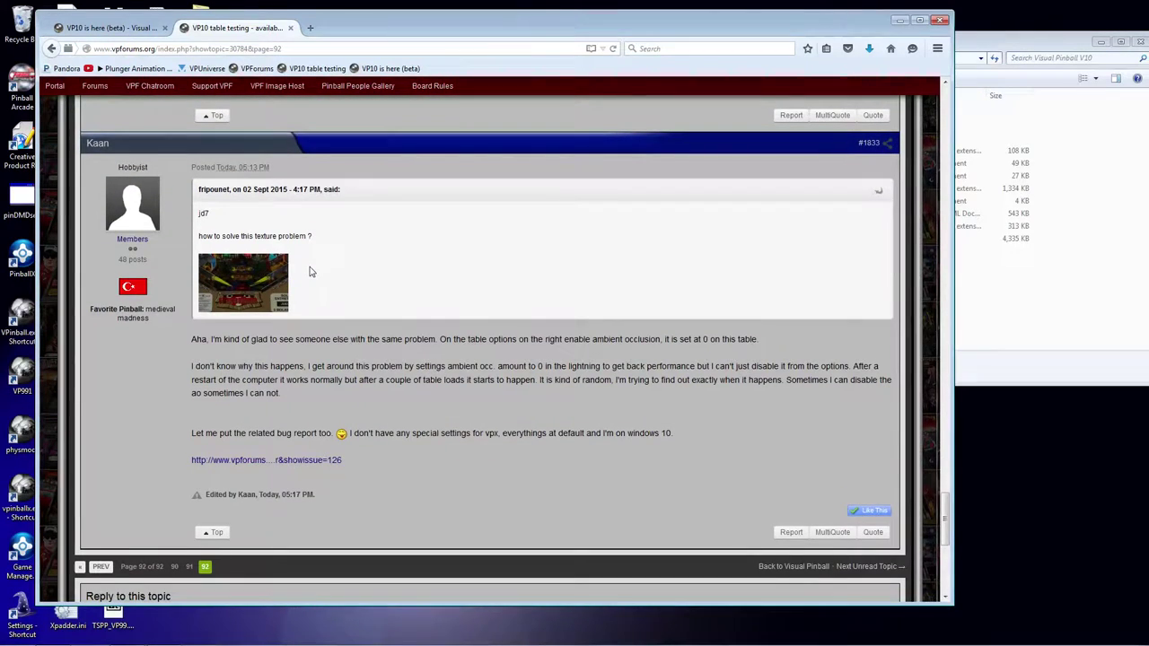
scroll(312, 271, "up", 5)
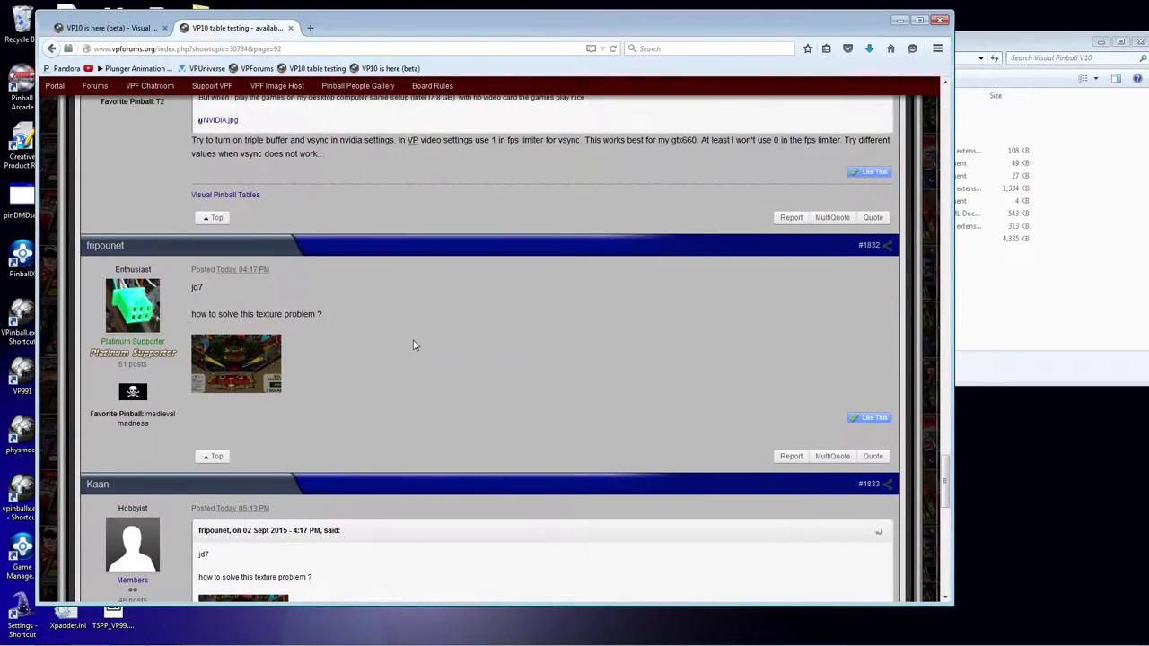
scroll(413, 345, "up", 1)
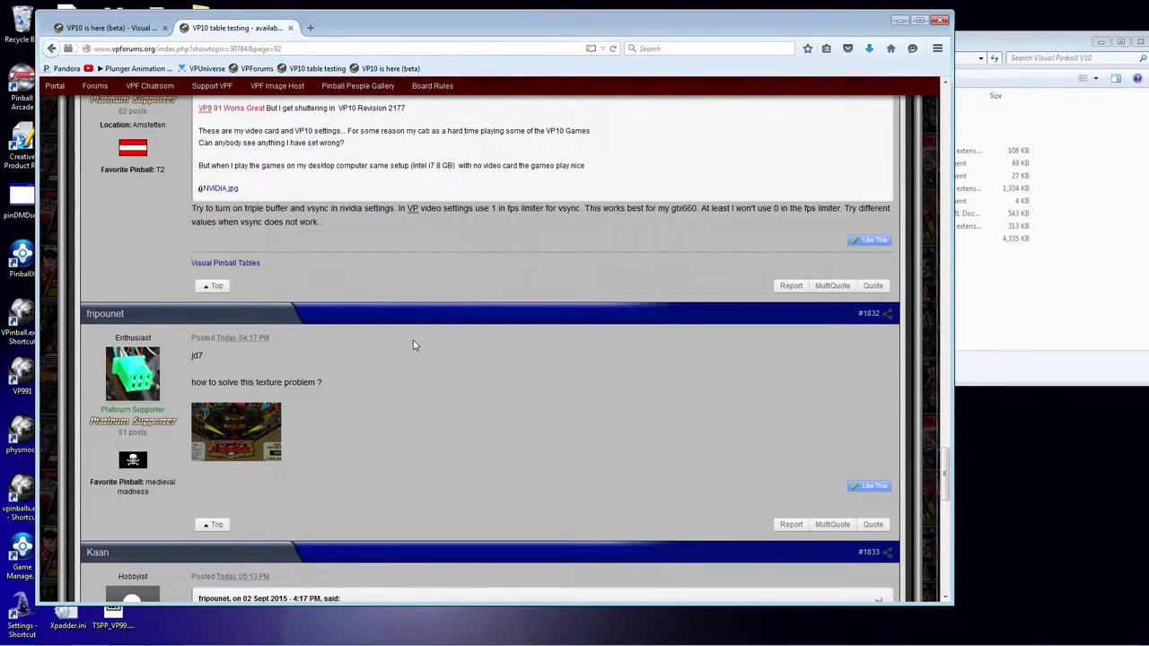
scroll(413, 345, "down", 6)
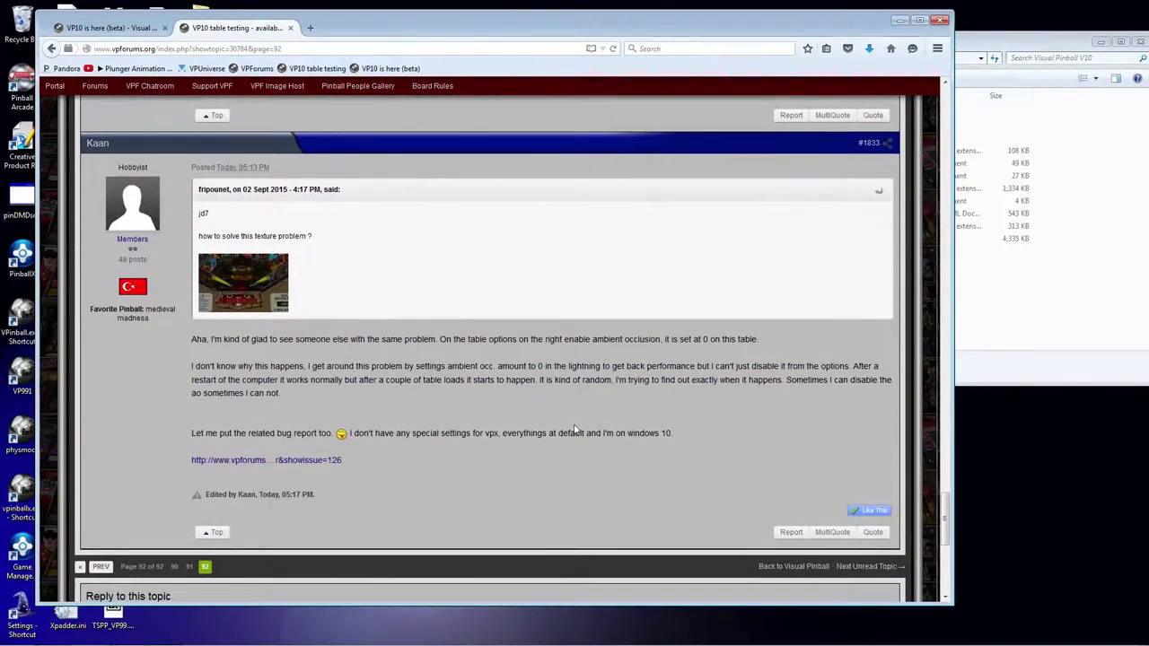
scroll(576, 429, "down", 1)
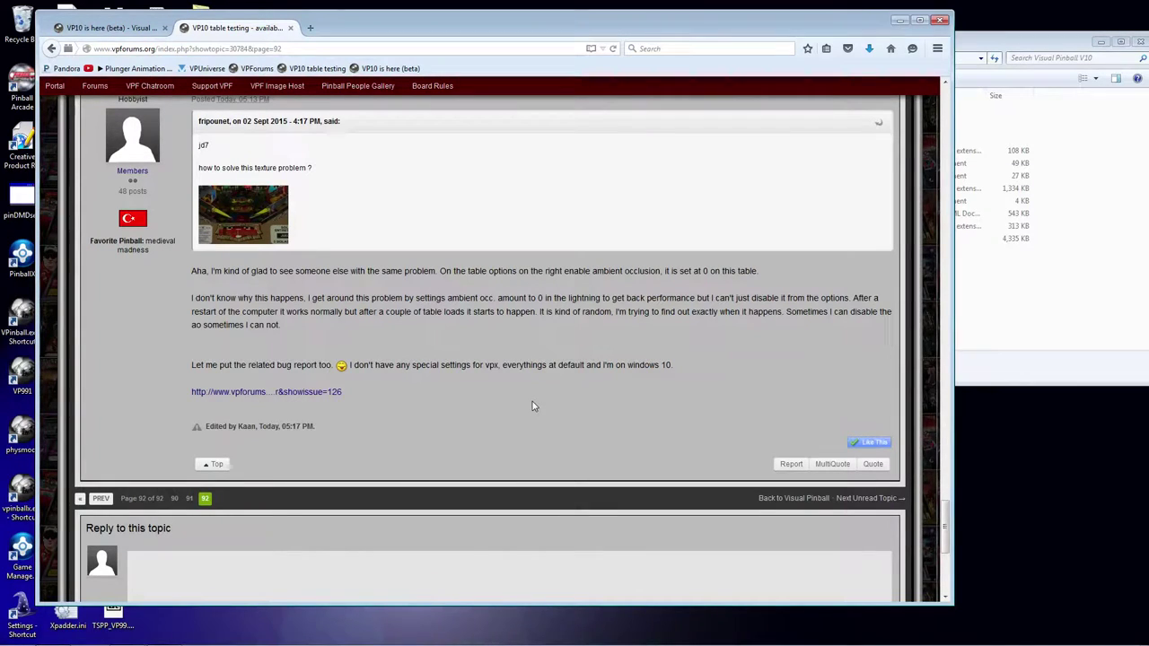
scroll(533, 406, "up", 10)
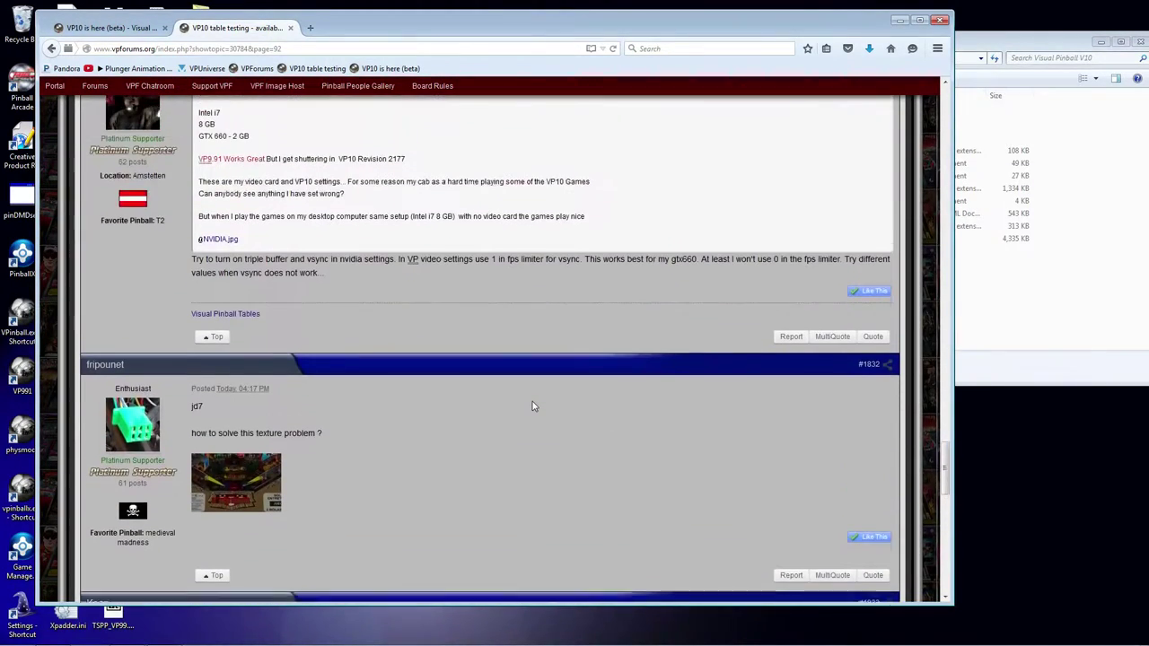
scroll(532, 406, "up", 1)
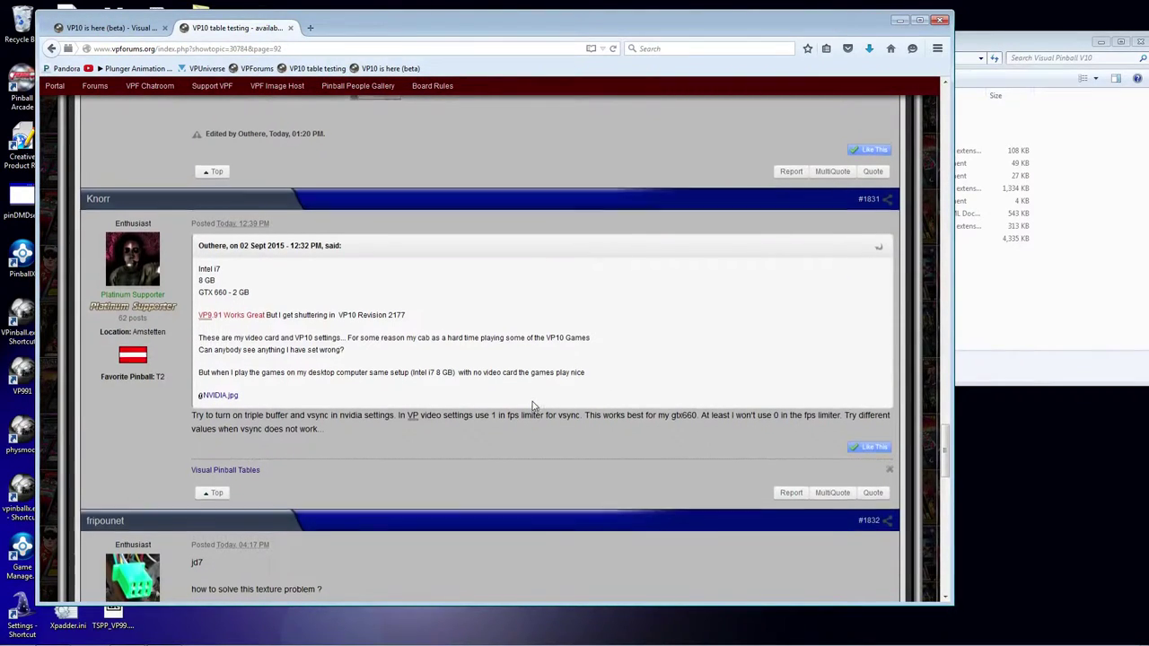
- Read back through posts #1830 to #1821 on page 92 for table updates and performance reports
scroll(532, 405, "up", 5)
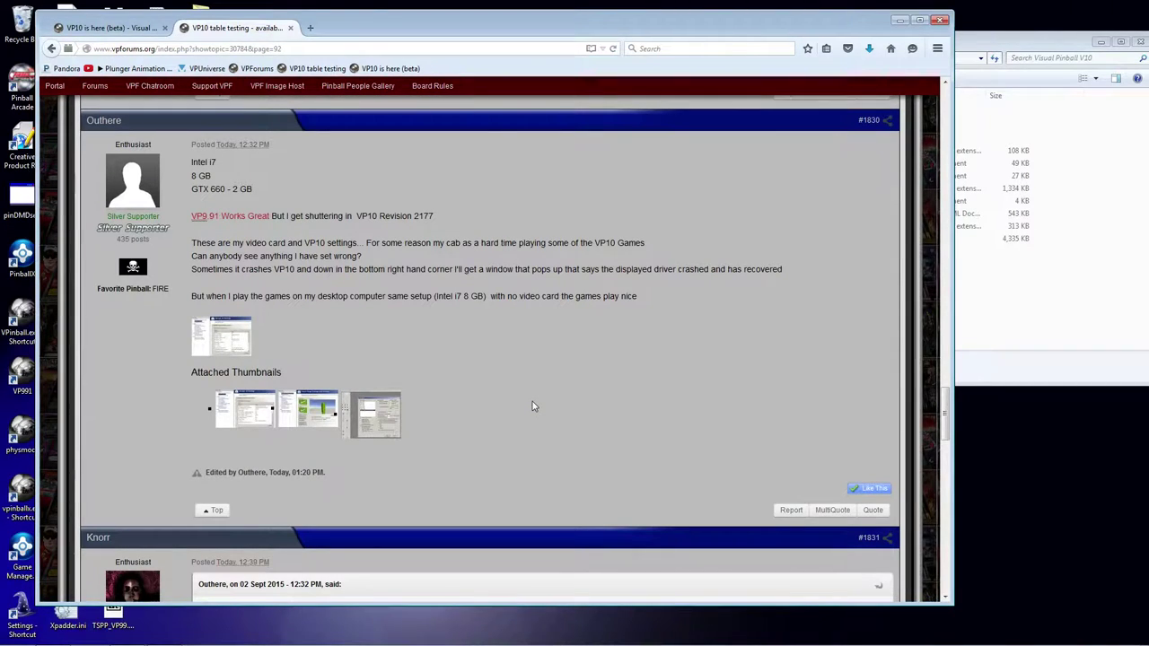
scroll(533, 406, "up", 5)
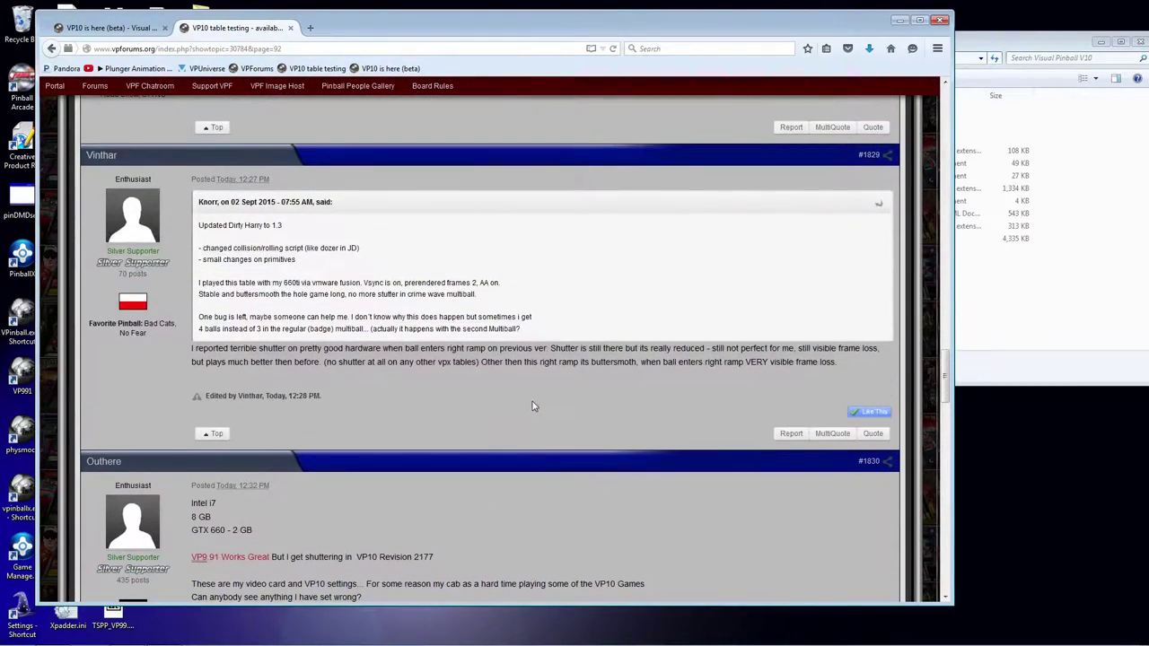
scroll(532, 406, "up", 8)
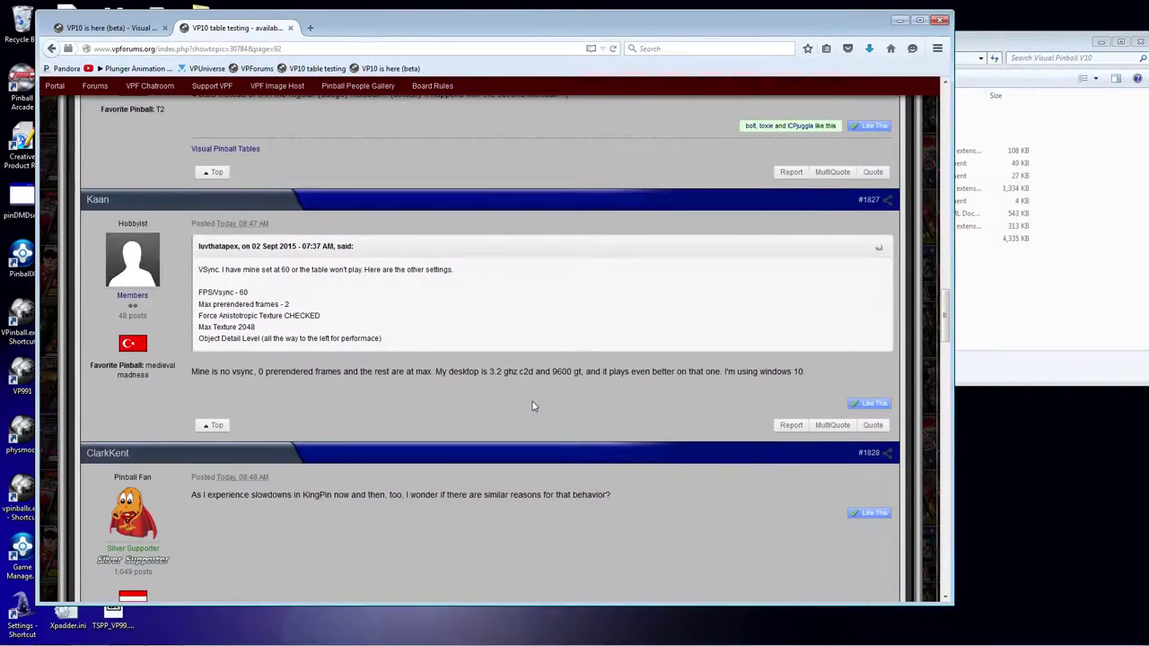
scroll(532, 406, "up", 4)
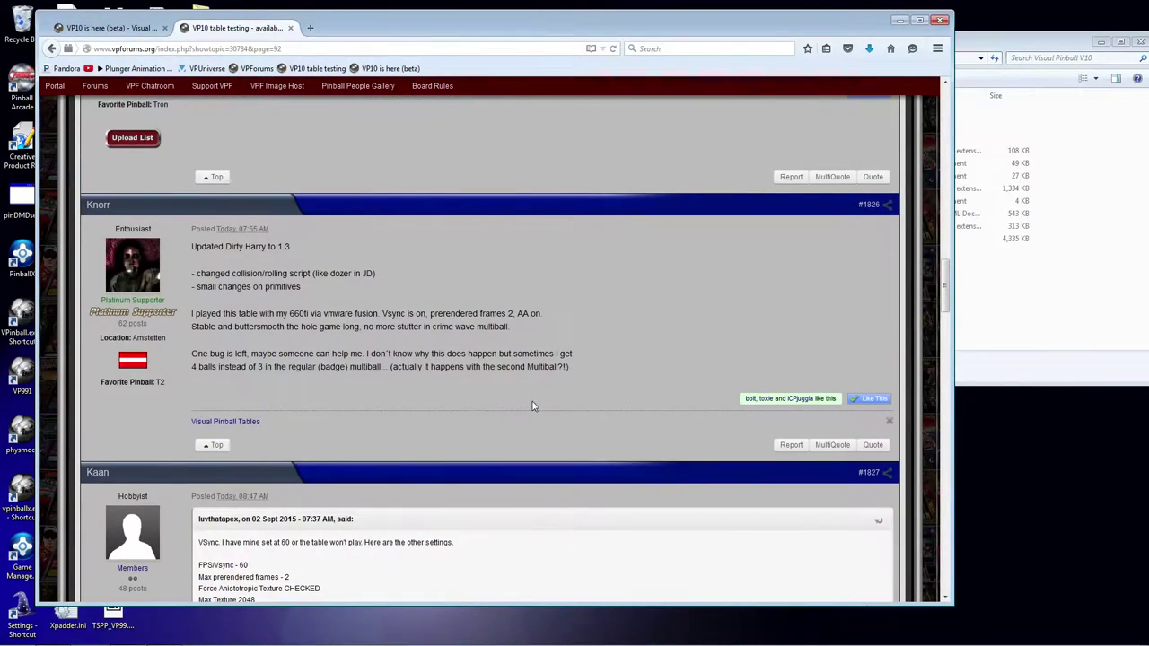
scroll(533, 405, "up", 5)
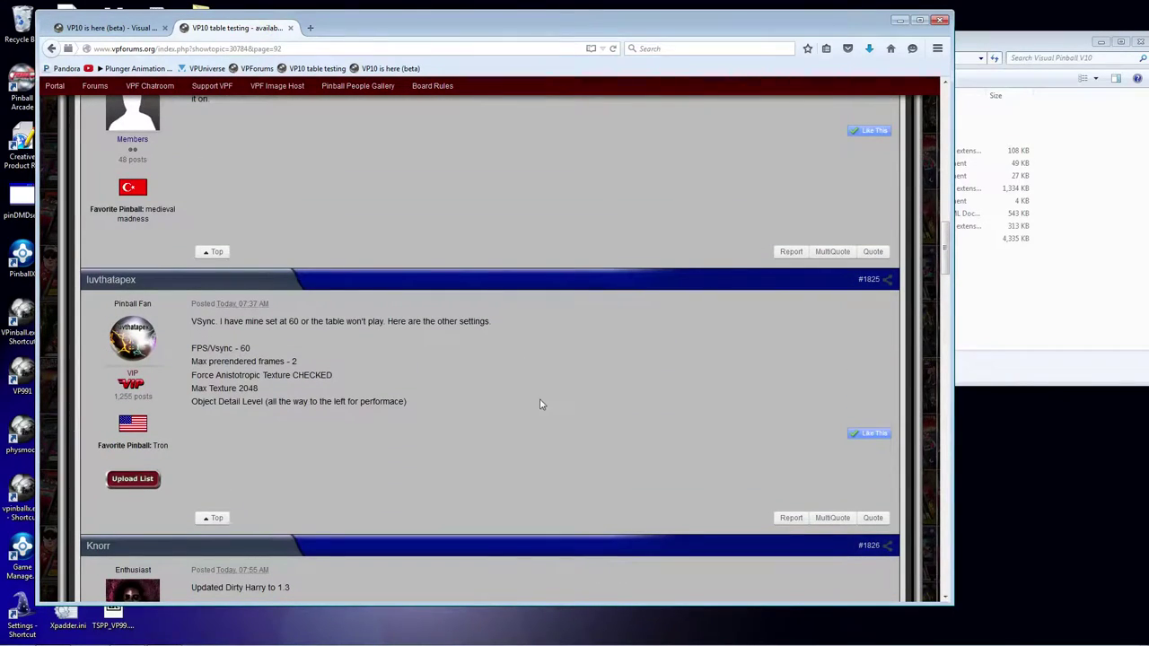
scroll(511, 388, "up", 7)
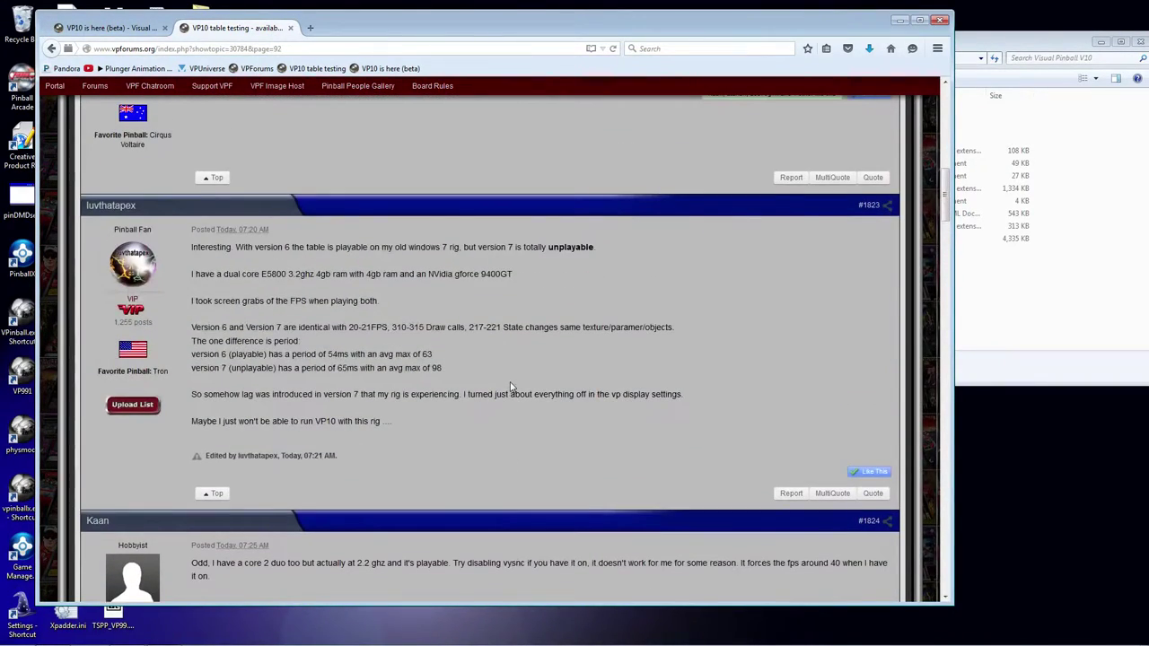
scroll(510, 388, "up", 6)
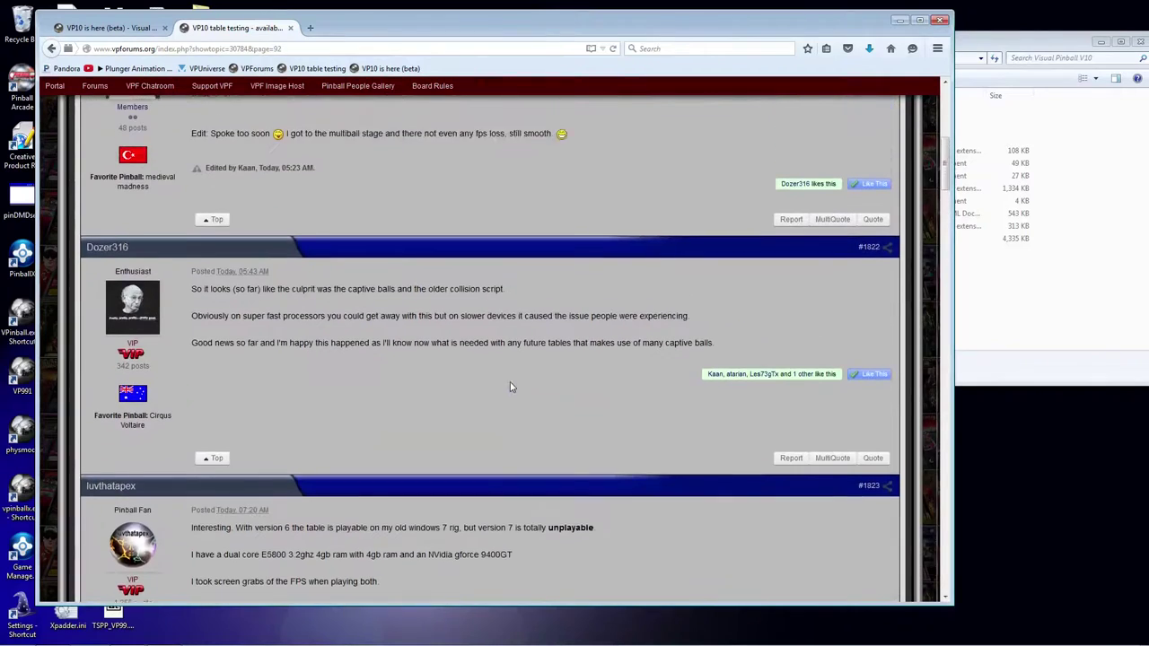
scroll(511, 388, "up", 3)
scroll(258, 282, "down", 1)
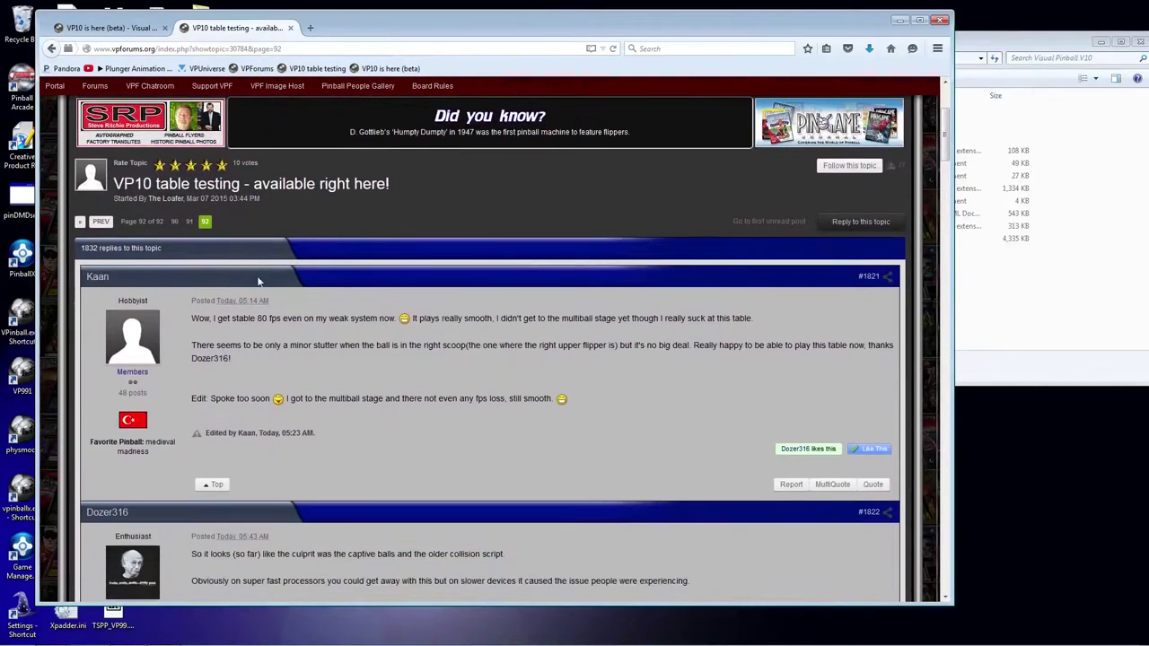
- Go to page 91 of the thread and locate post #1817 with the link to Version 7 of the Judge Dredd table
left_click(189, 222)
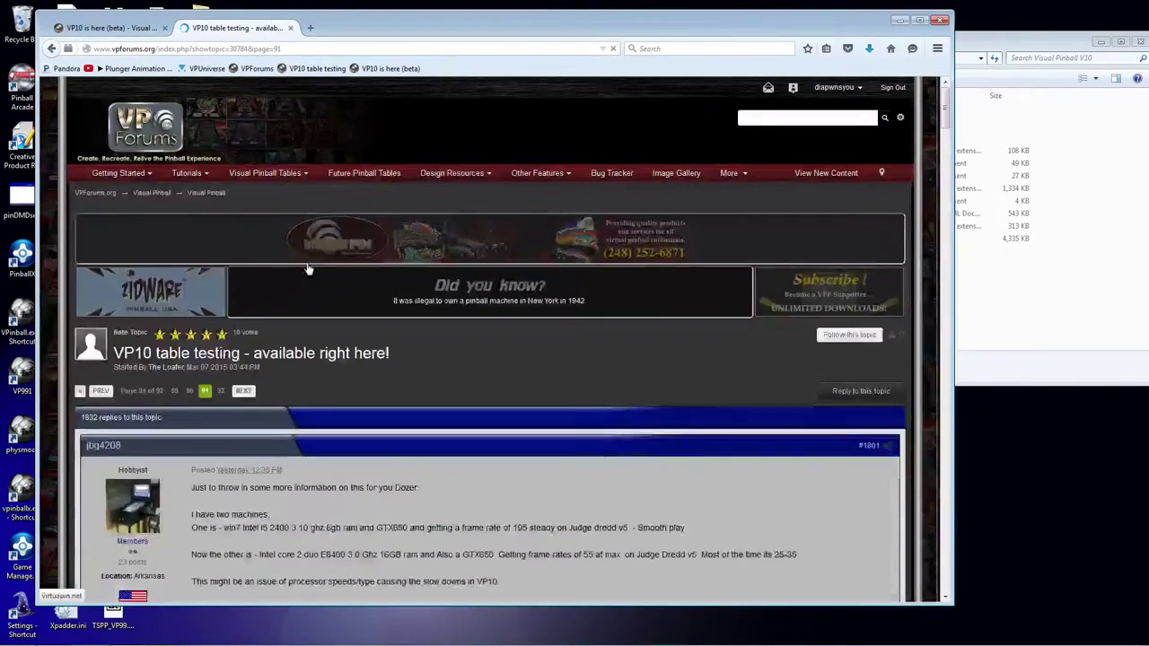
scroll(484, 356, "down", 20)
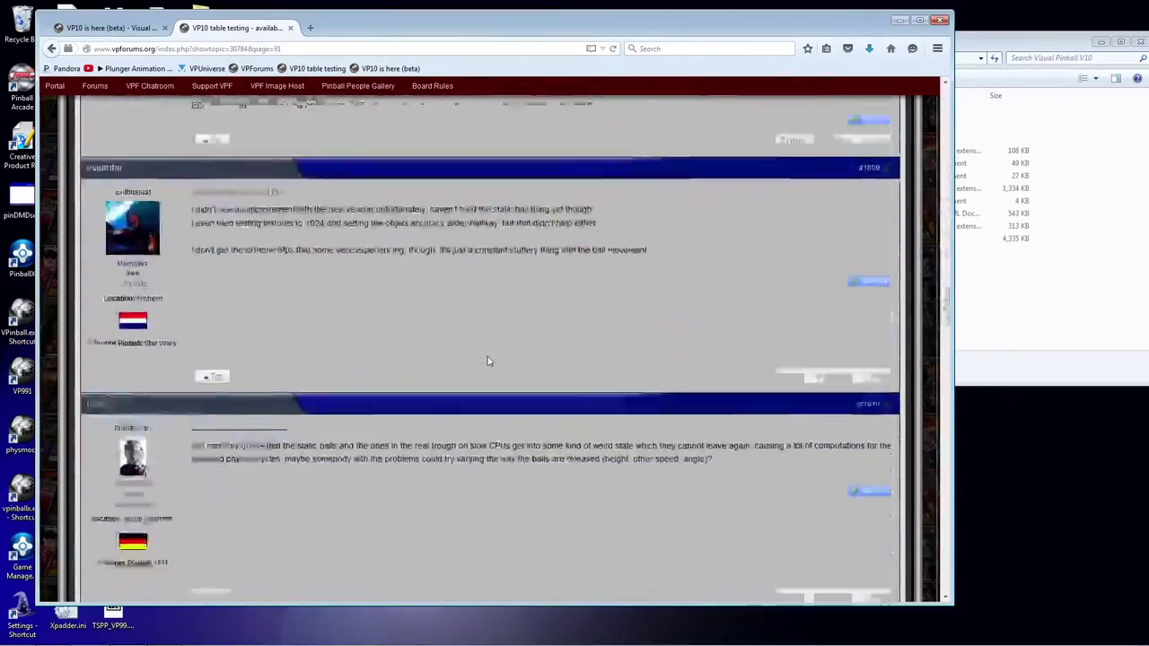
scroll(490, 364, "down", 5)
scroll(489, 363, "down", 10)
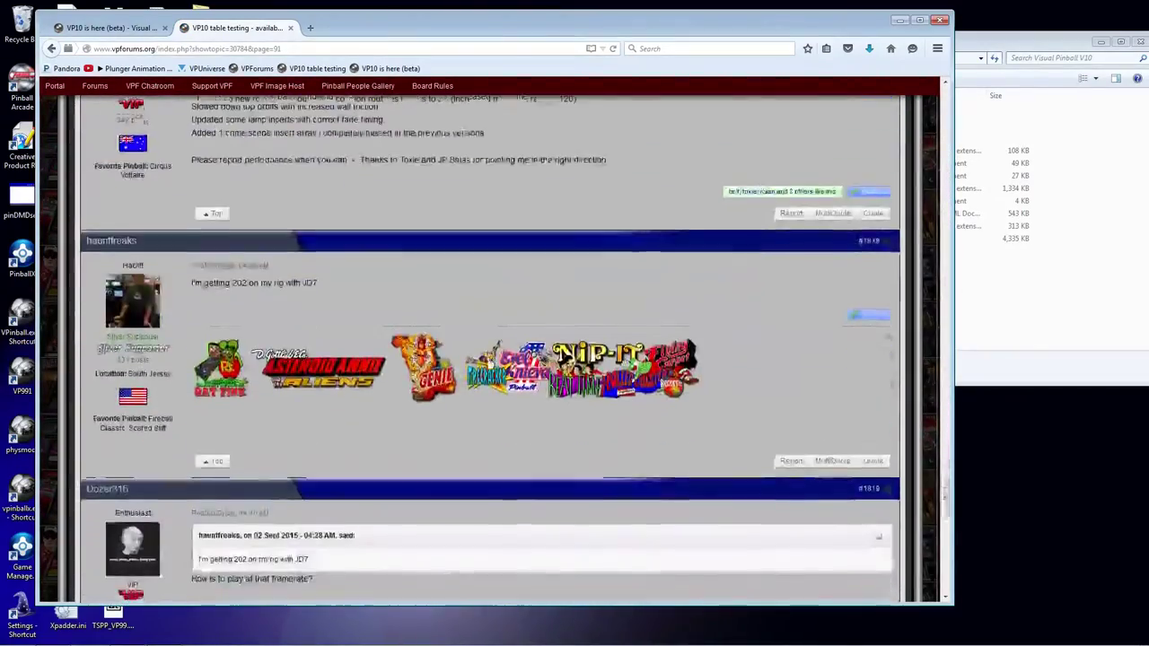
scroll(489, 364, "up", 5)
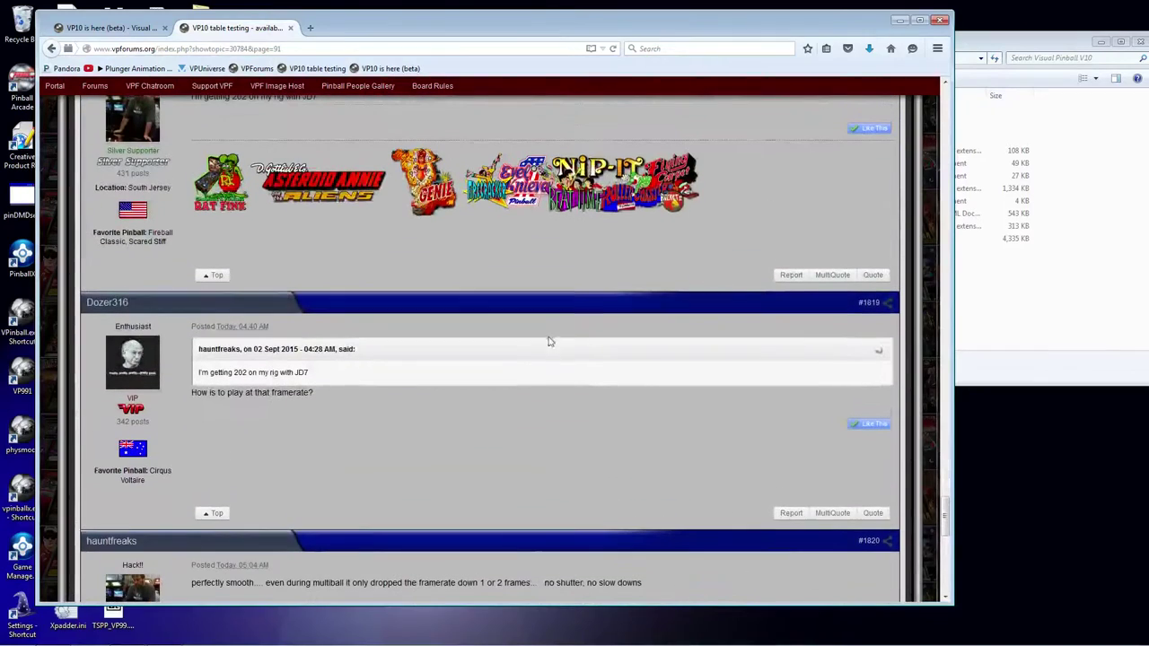
scroll(540, 380, "up", 5)
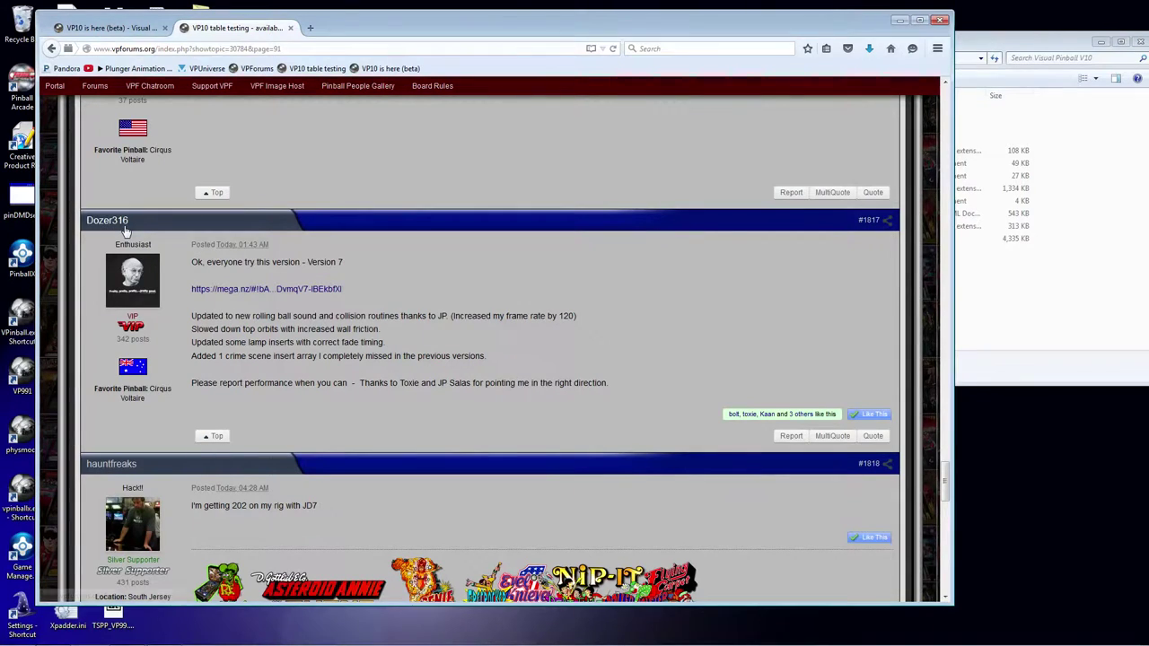
mouse_move(115, 230)
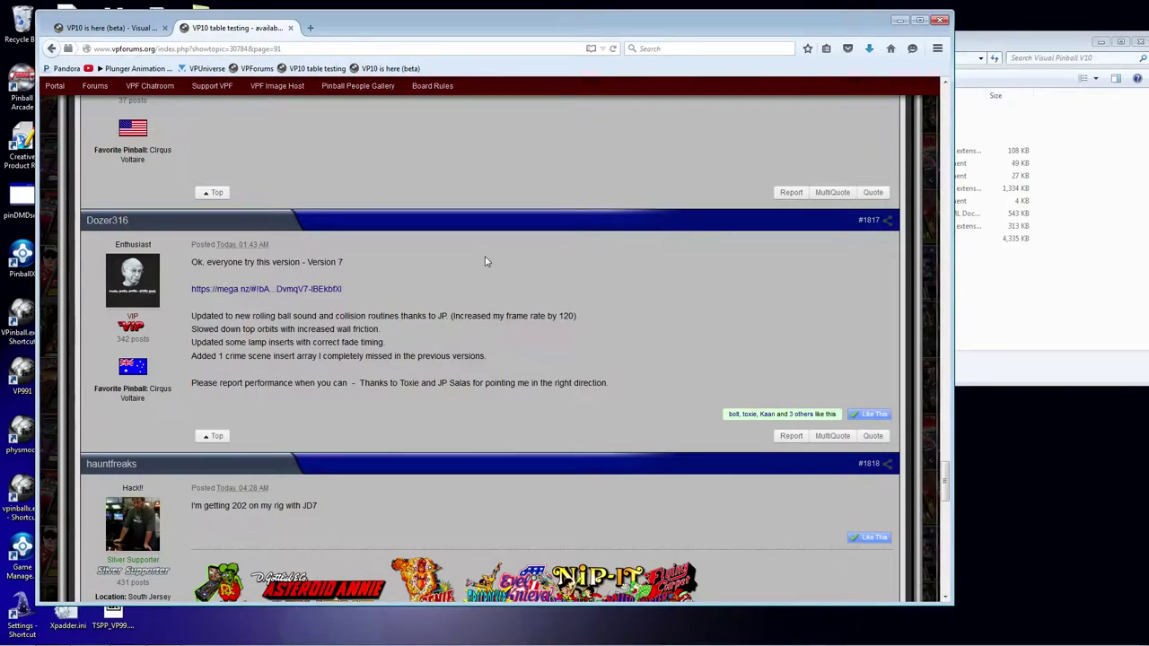
scroll(485, 261, "down", 1)
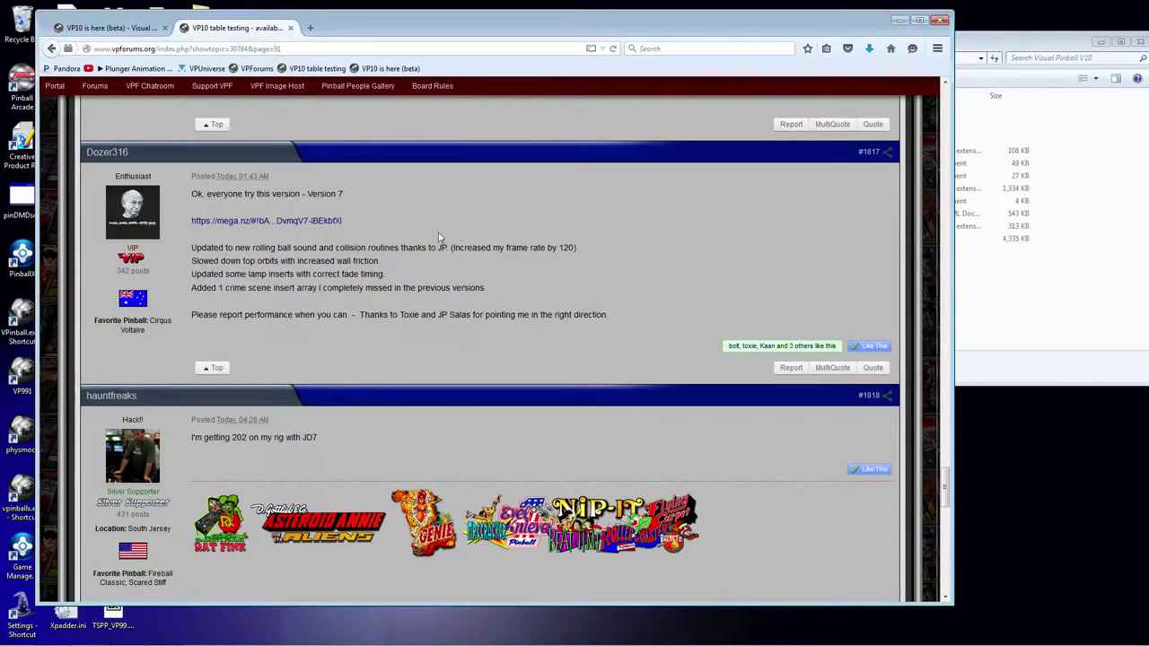
- Open the mega.nz link from post #1817 in a new tab and start downloading JD_VP10_7.vpx through the browser
right_click(275, 221)
left_click(301, 228)
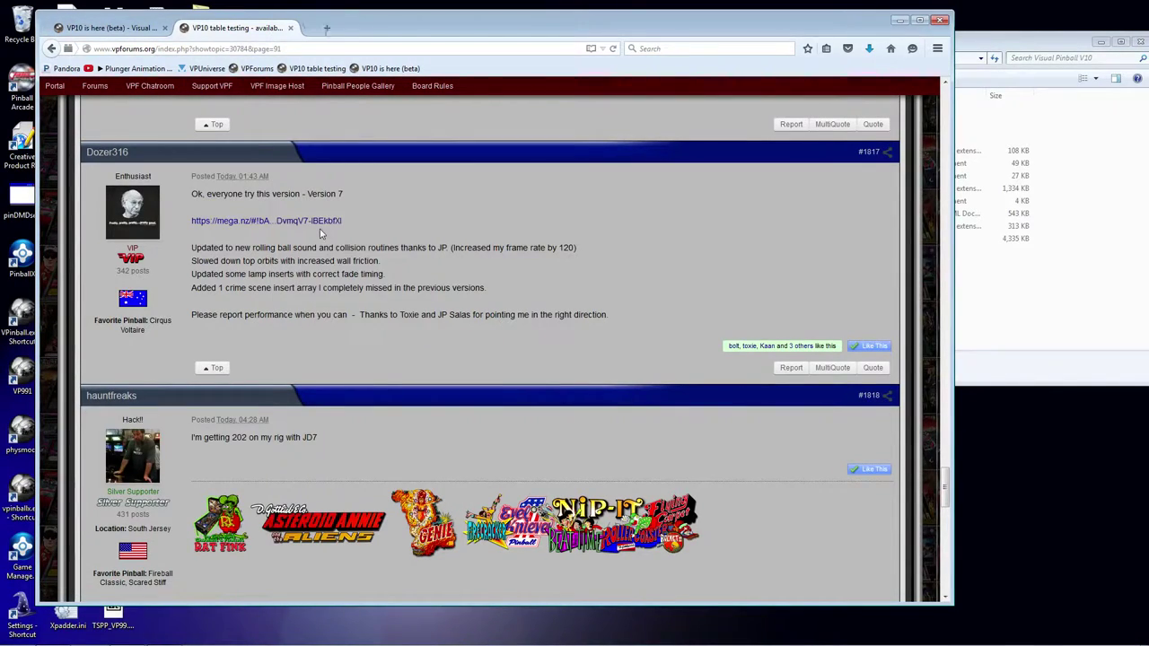
left_click(364, 30)
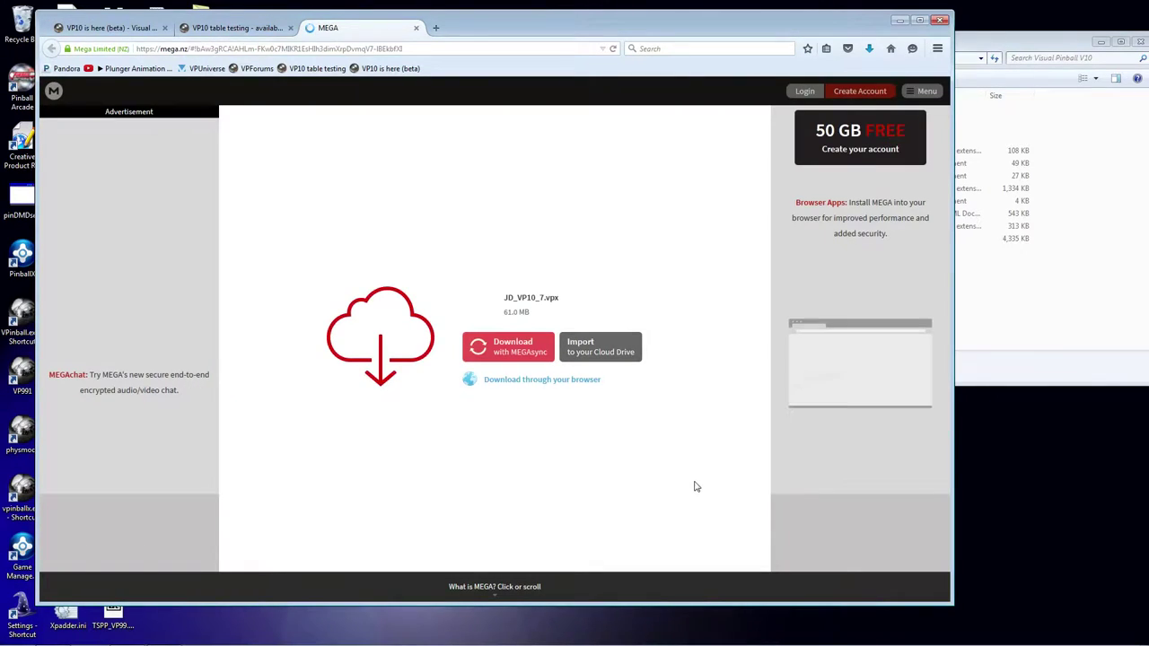
left_click(533, 382)
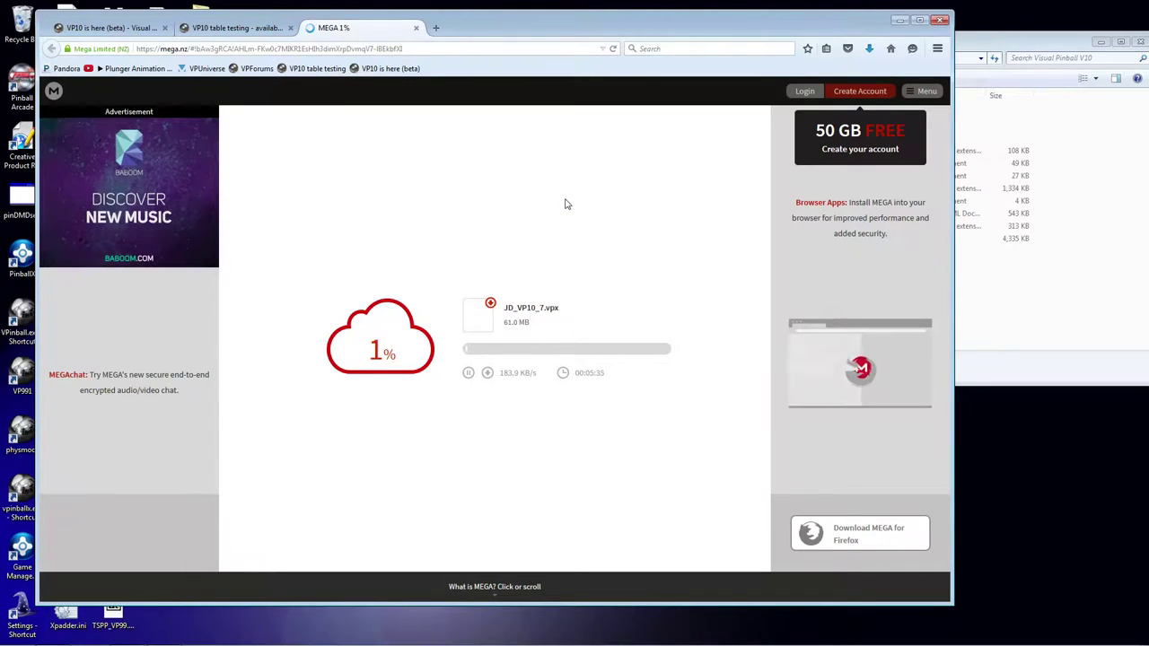
- Minimize the browser, launch Visual Pinball from the VP991 desktop shortcut, and open judge Dredd.vpt from the Tables folder
left_click(899, 20)
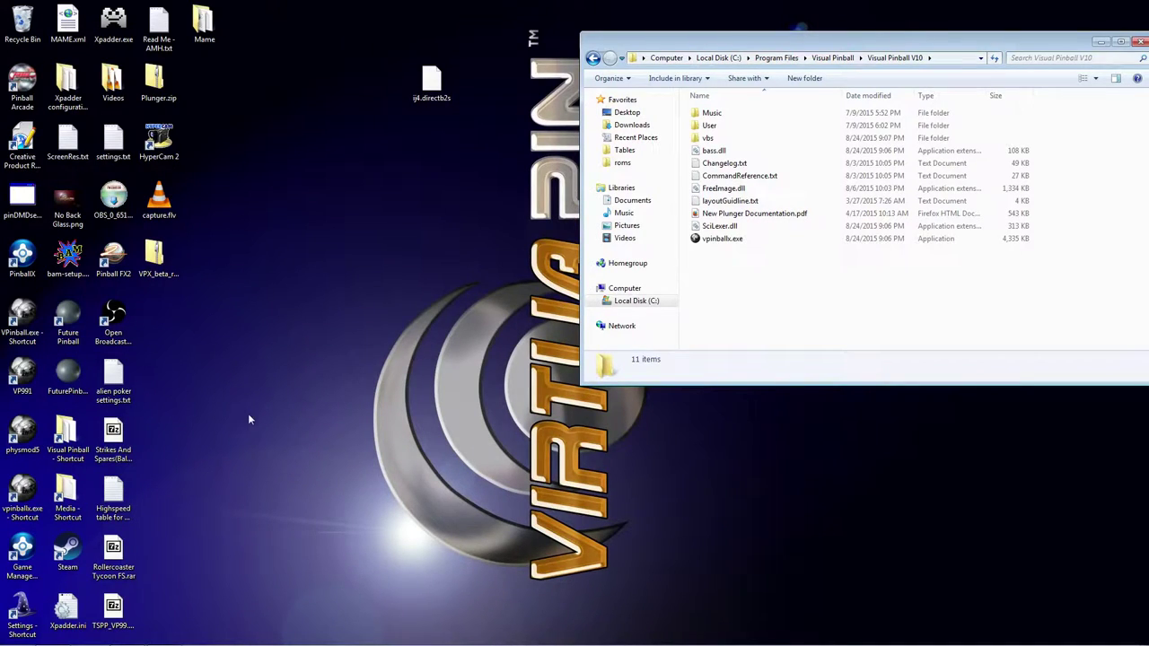
double_click(22, 375)
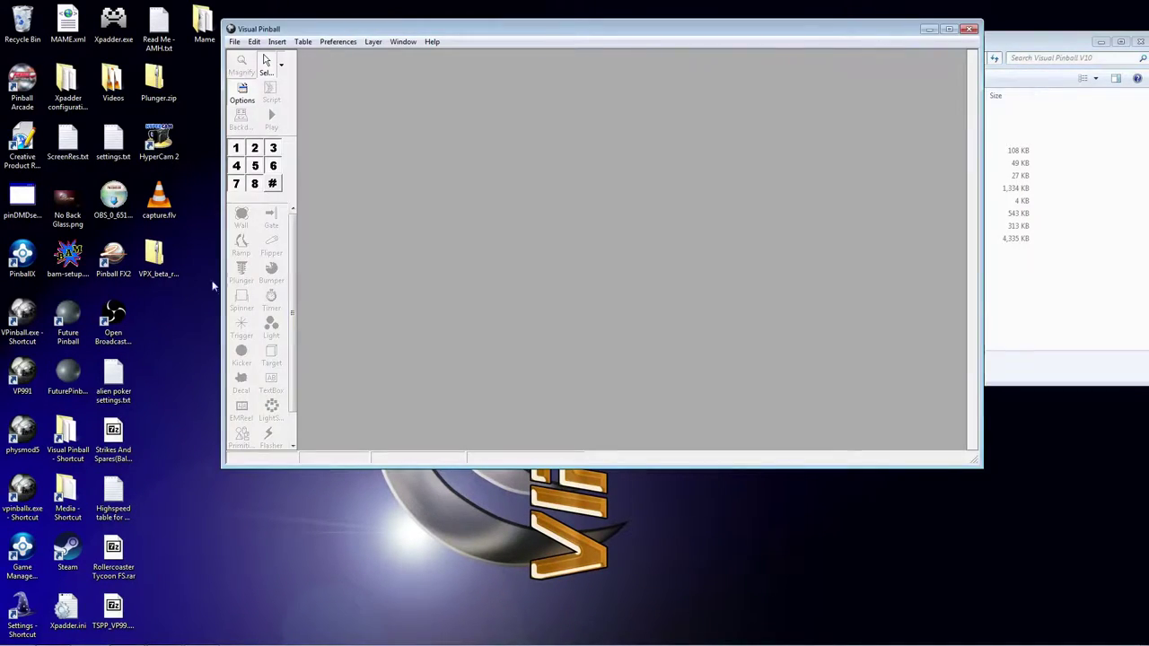
left_click(234, 42)
left_click(247, 62)
left_click(372, 182)
key("j")
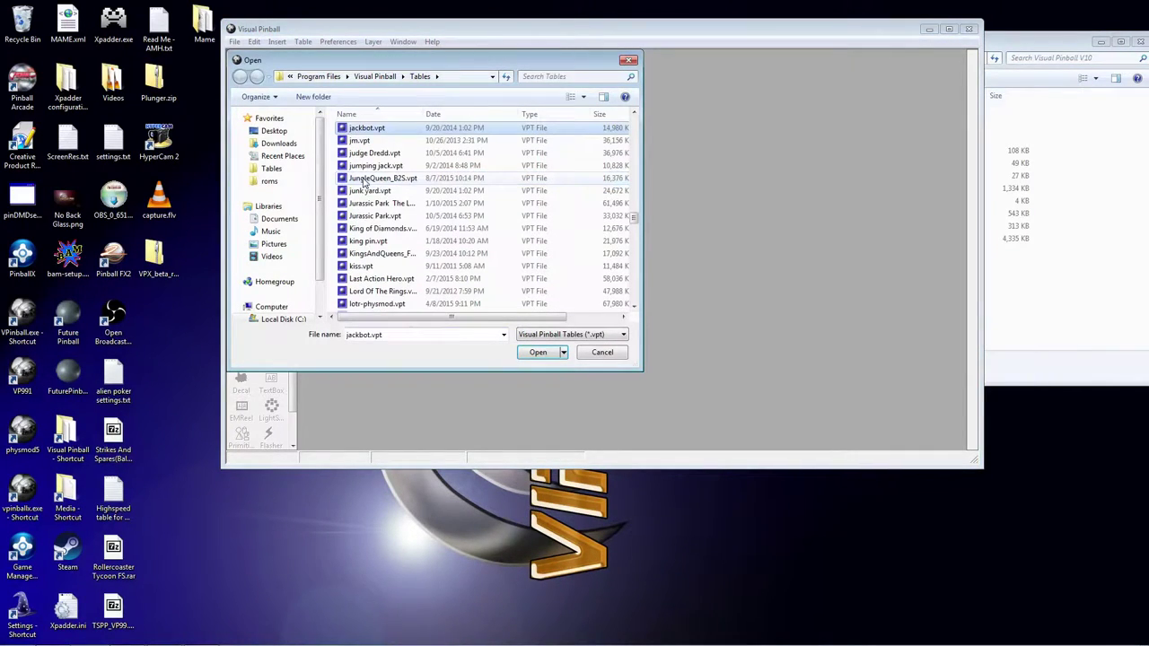
double_click(373, 153)
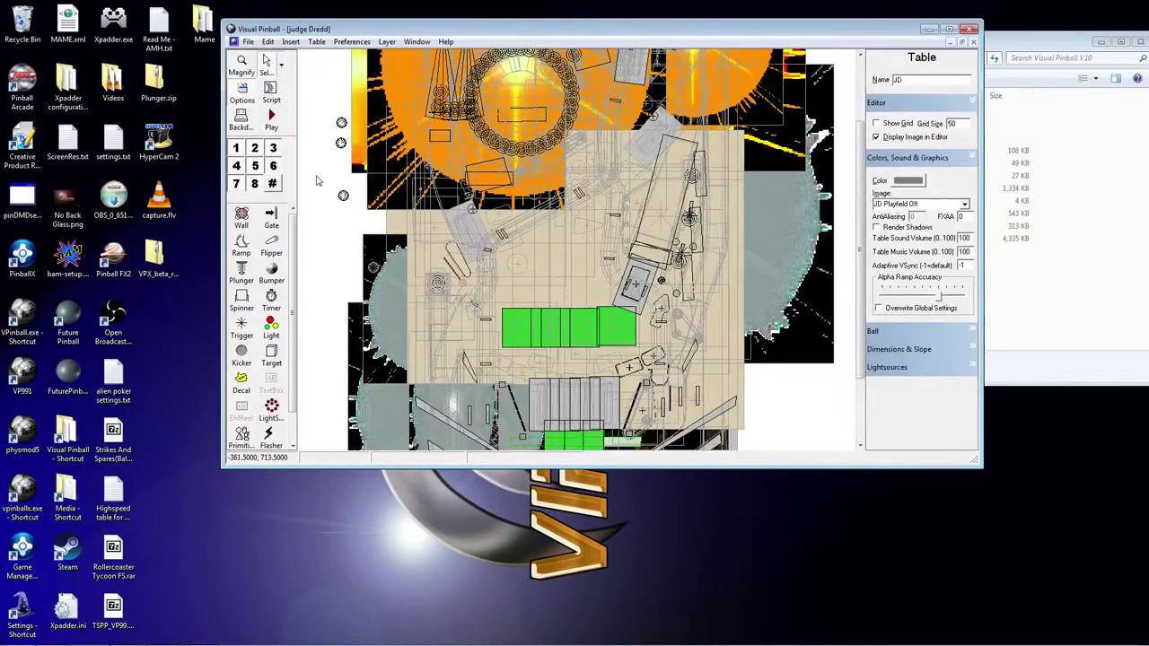
- Run the judge Dredd table in play mode to view it, quit the game and close Visual Pinball
scroll(317, 181, "up", 3)
left_click(271, 118)
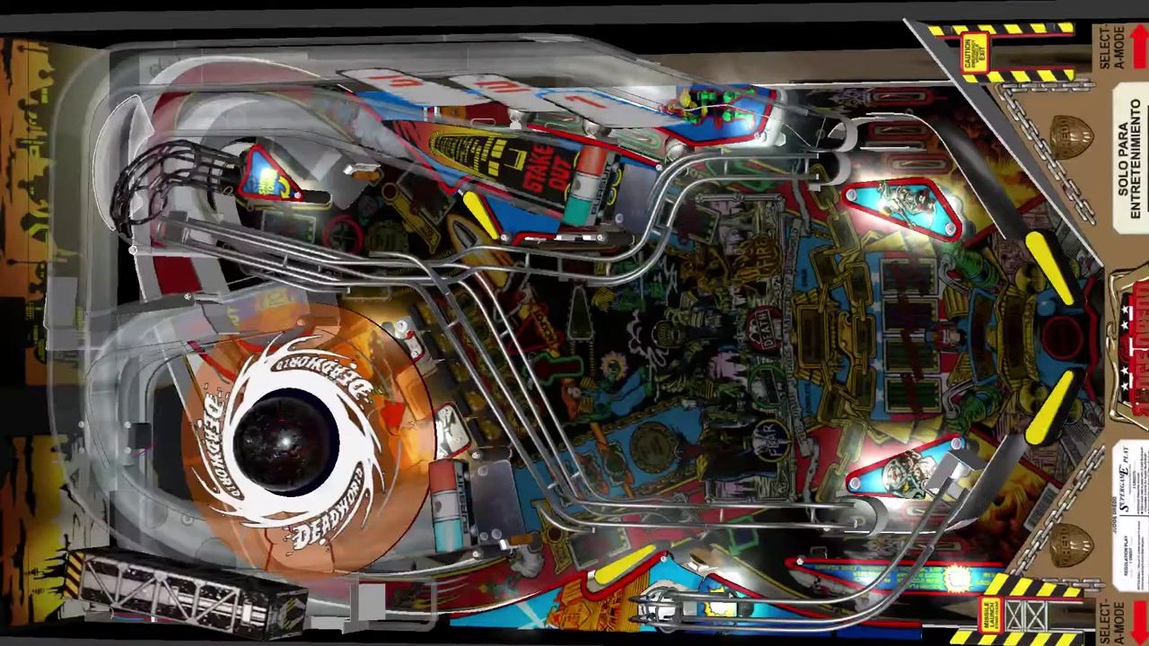
key("Escape")
key("Return")
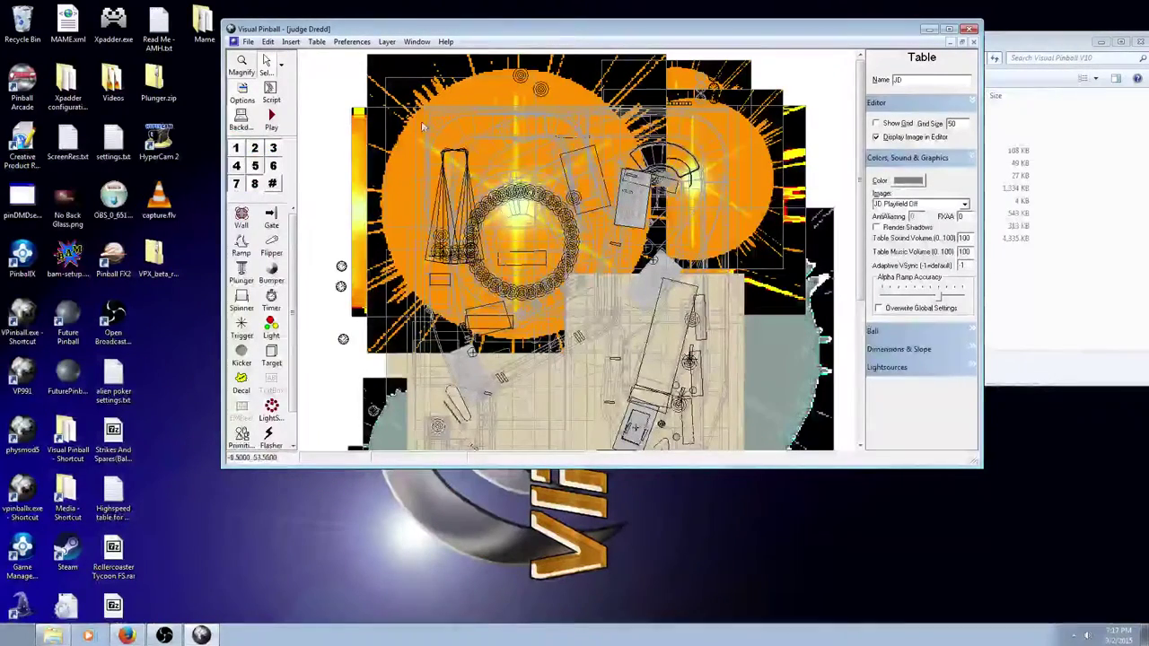
left_click(969, 28)
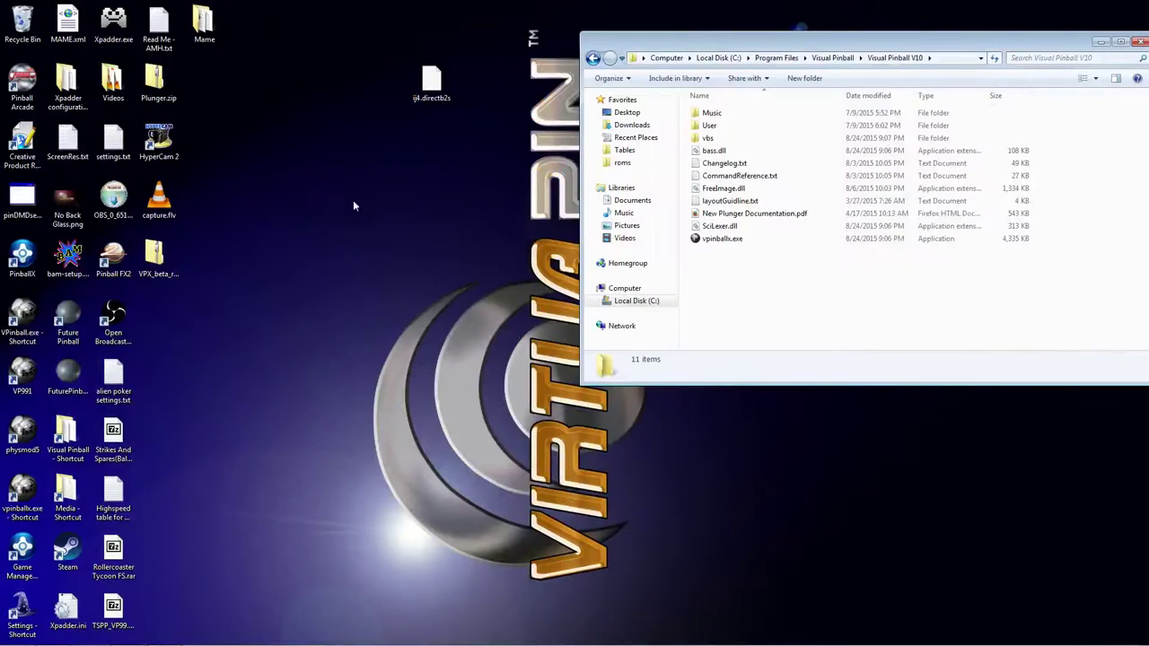
- Switch to Firefox to check the download progress of JD_VP10_7.vpx on MEGA, and minimize the browser again
left_click(149, 247)
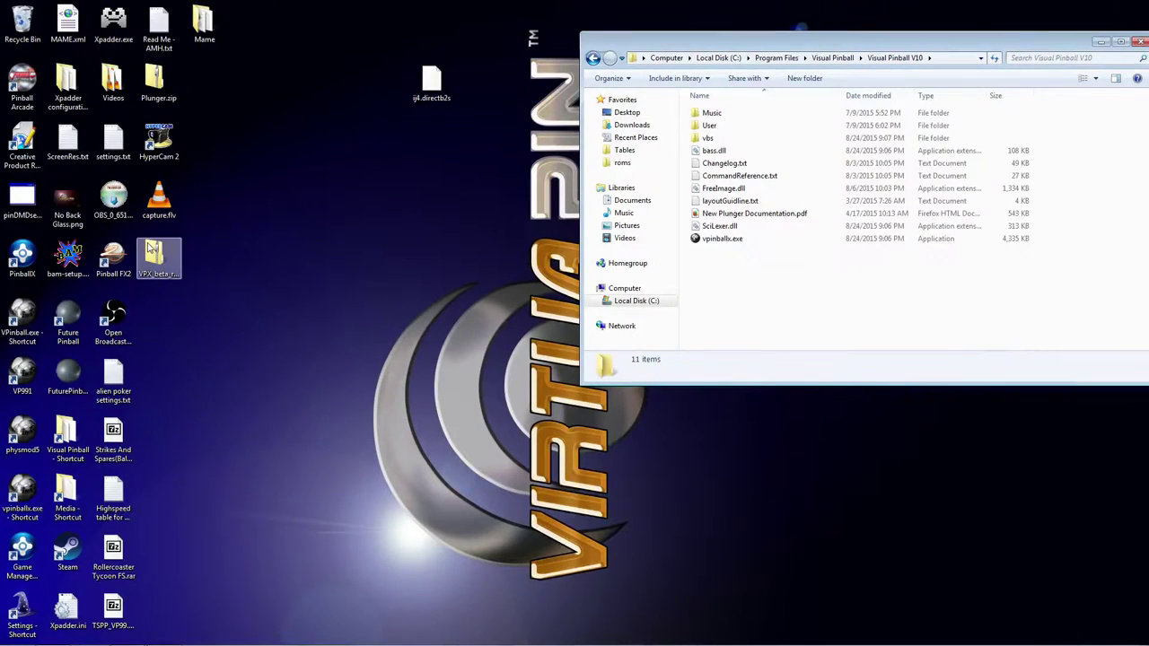
left_click(154, 256)
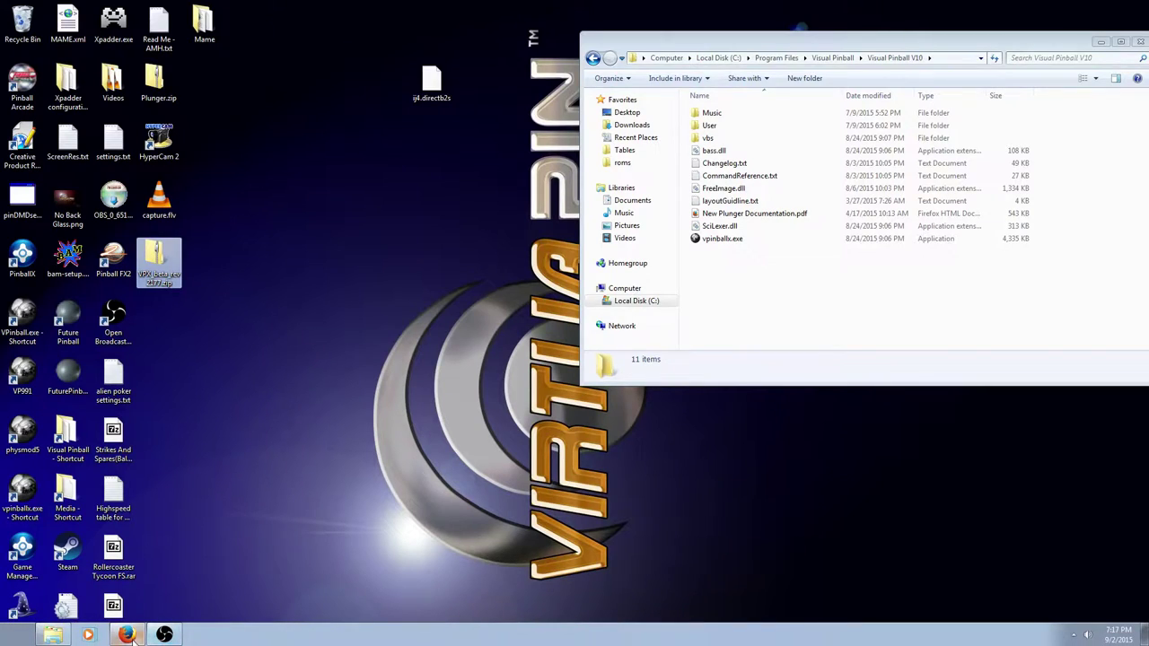
left_click(127, 638)
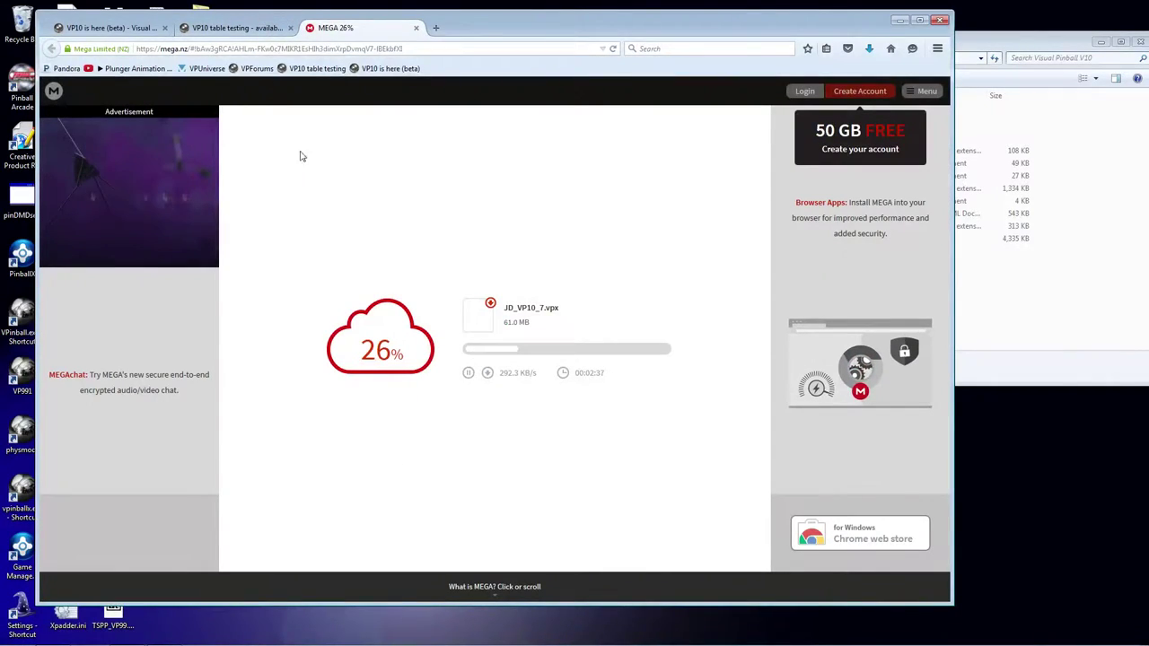
left_click(240, 29)
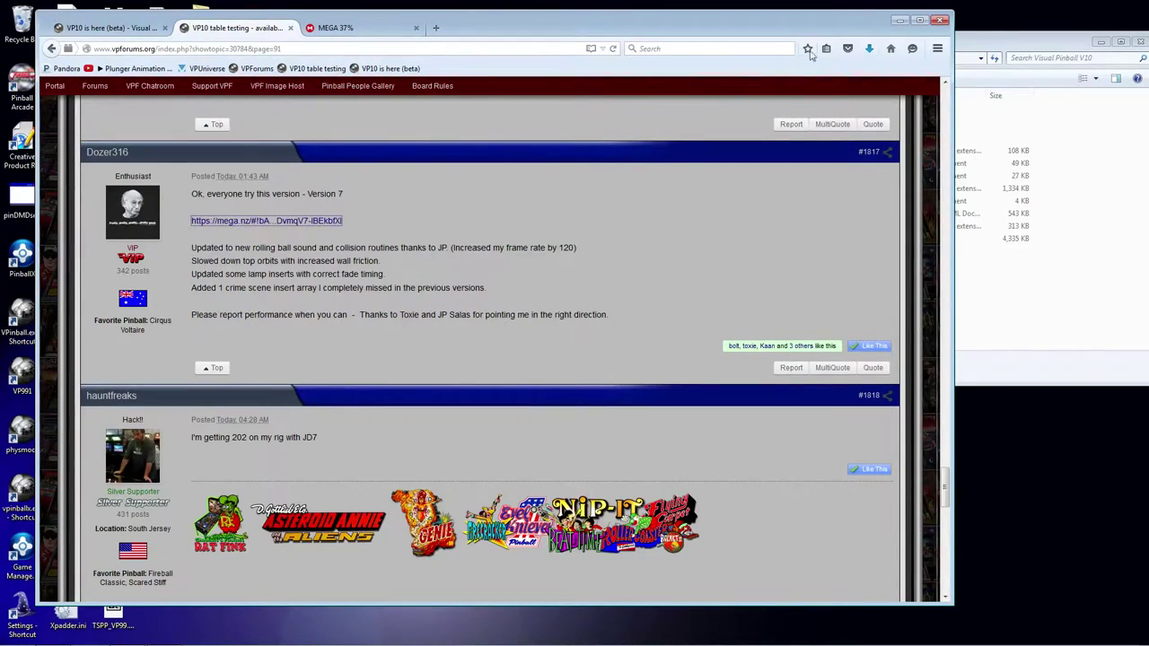
left_click(367, 32)
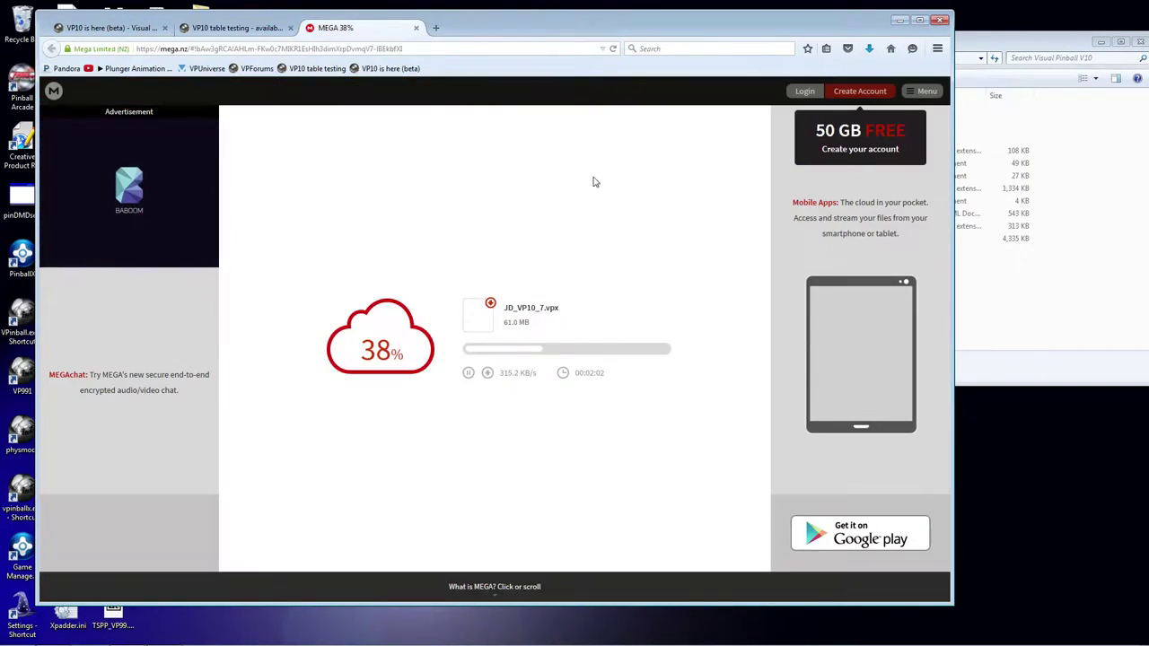
left_click(899, 20)
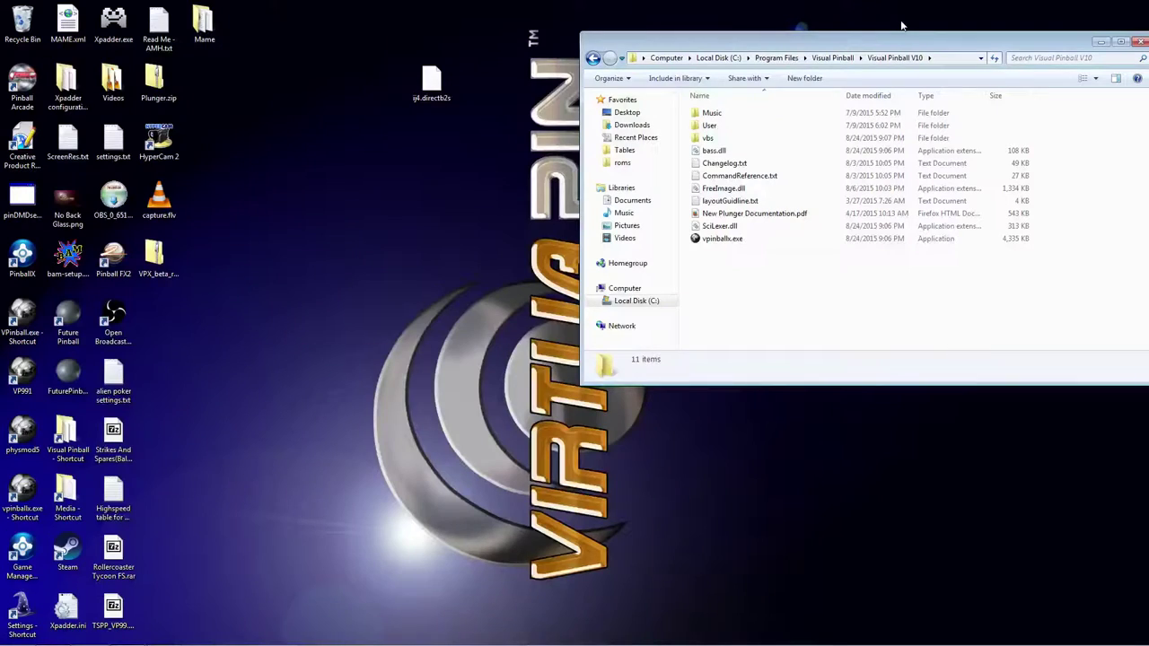
right_click(154, 254)
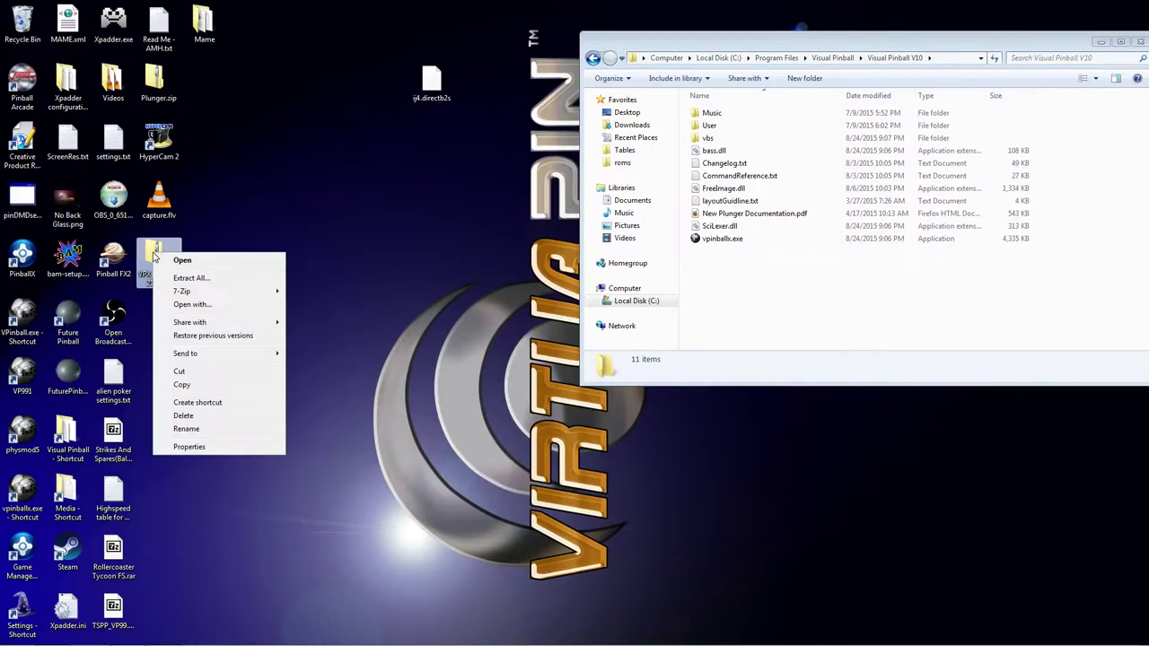
left_click(199, 263)
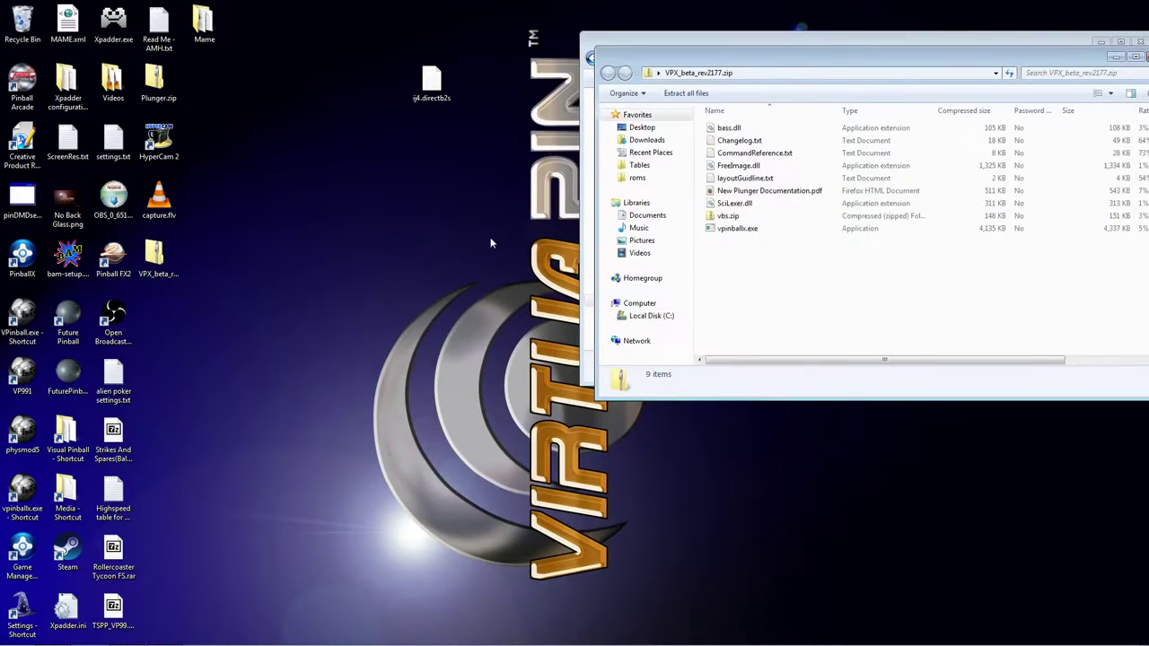
left_click_drag(867, 61, 335, 87)
left_click_drag(724, 42, 737, 66)
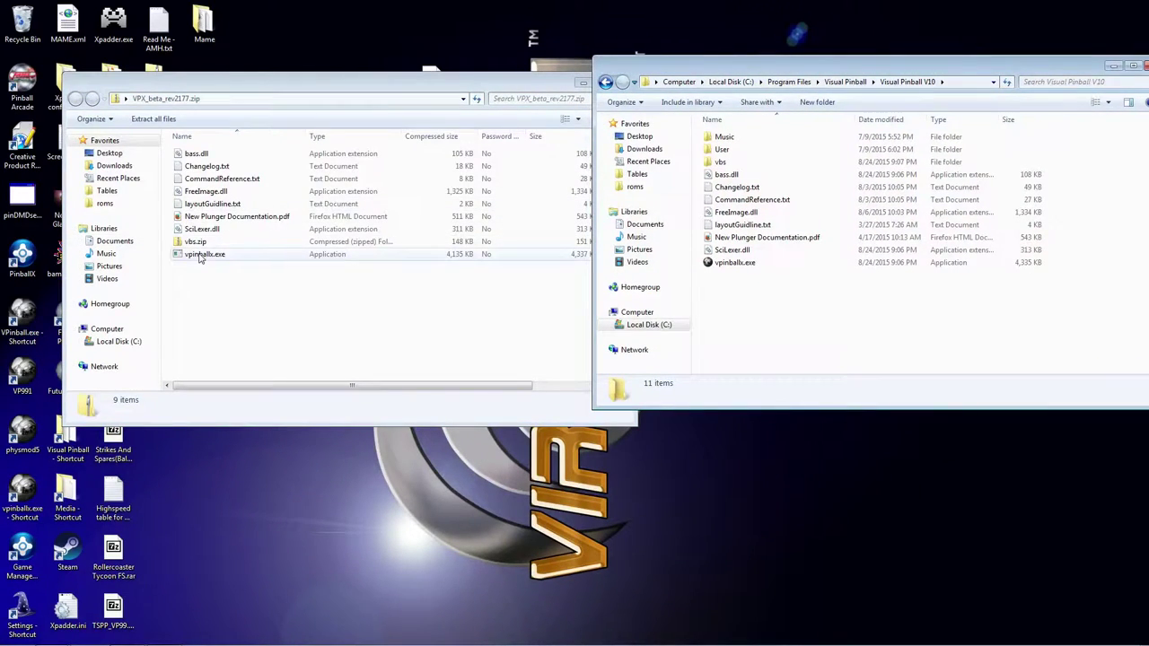
left_click(206, 154)
left_click(216, 192, "ctrl")
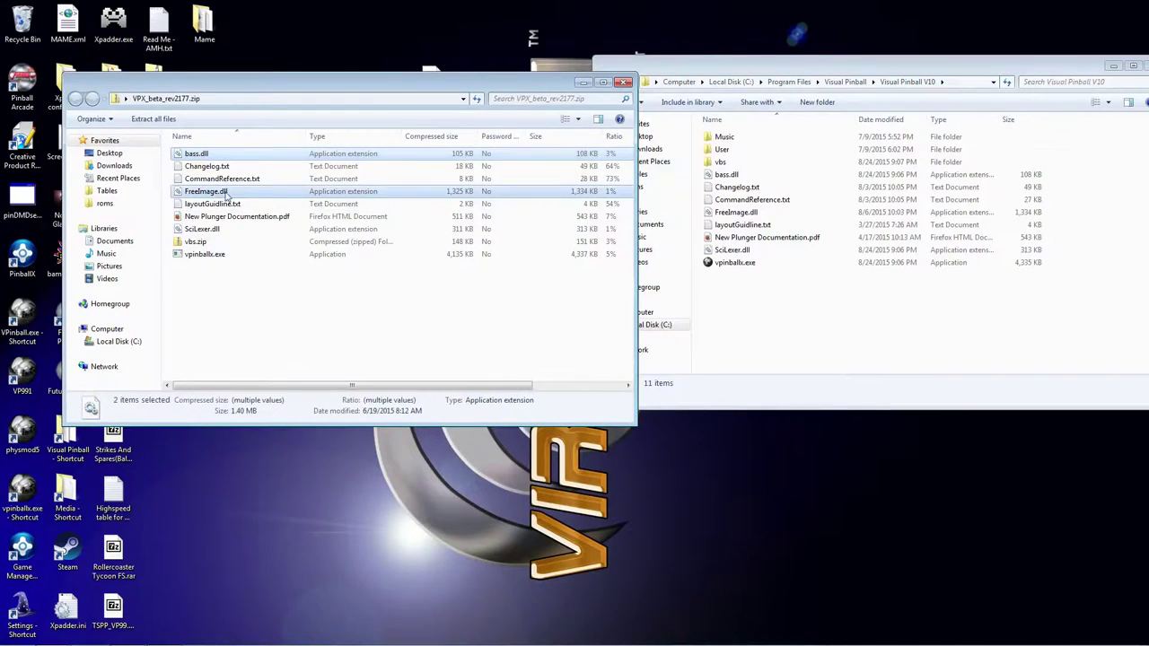
left_click(623, 84)
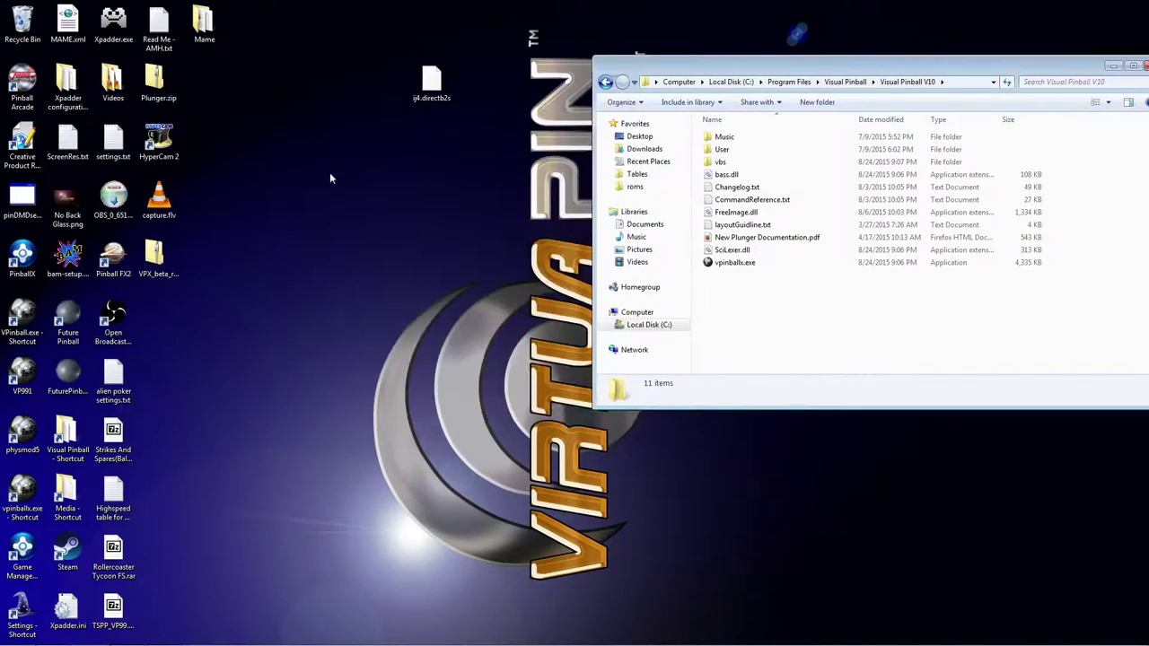
- Extract VPX_beta_rev2177.zip into its own desktop folder with 7-Zip and open that folder beside the Visual Pinball V10 folder
left_click(159, 259)
right_click(163, 256)
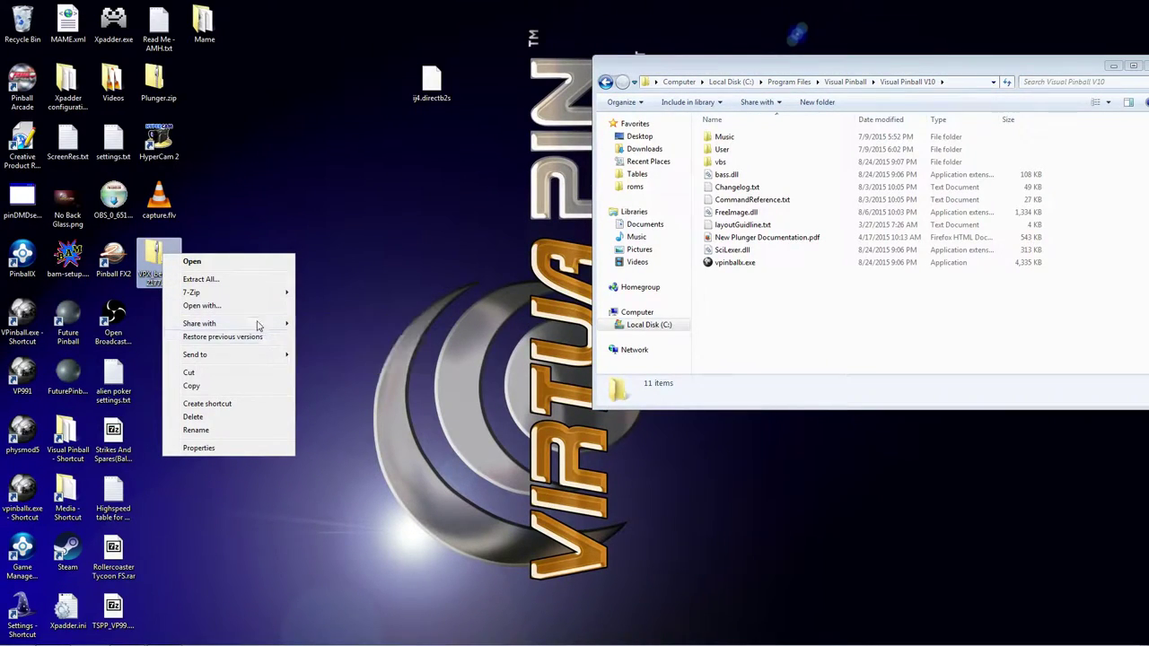
left_click(256, 294)
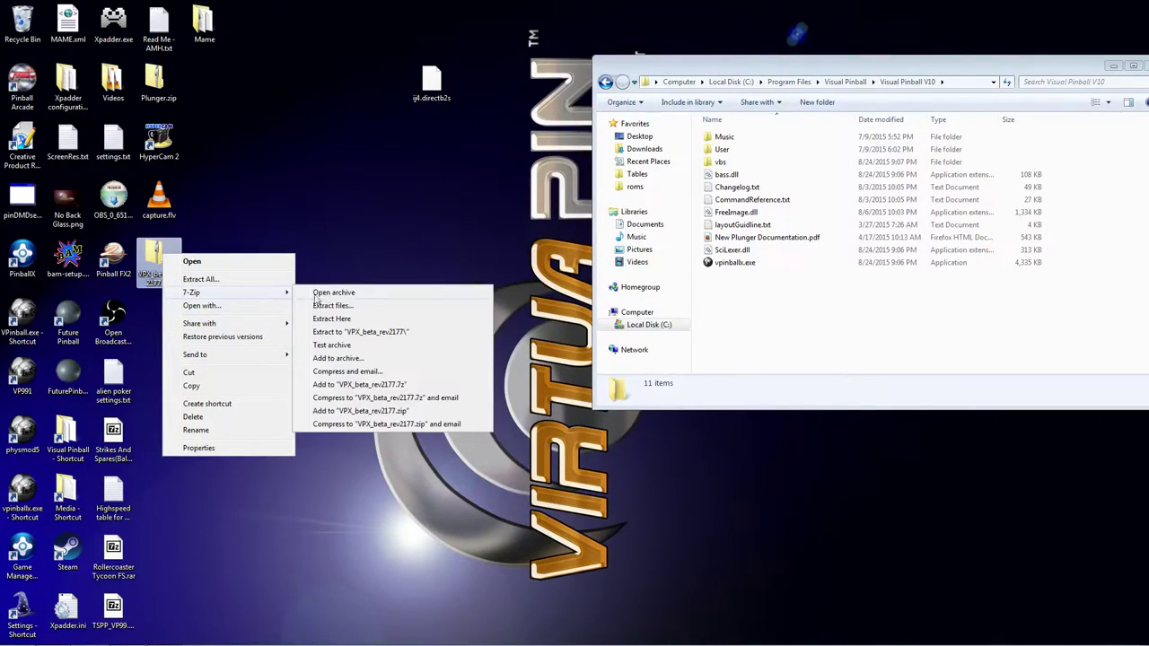
left_click(359, 334)
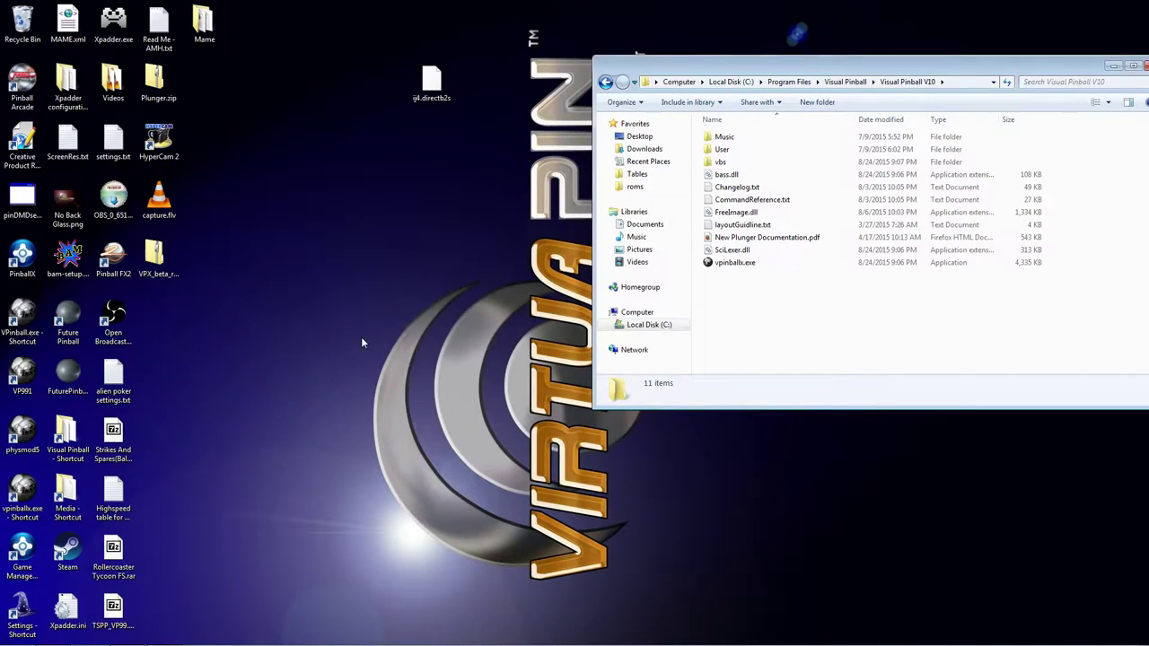
left_click_drag(149, 307, 284, 256)
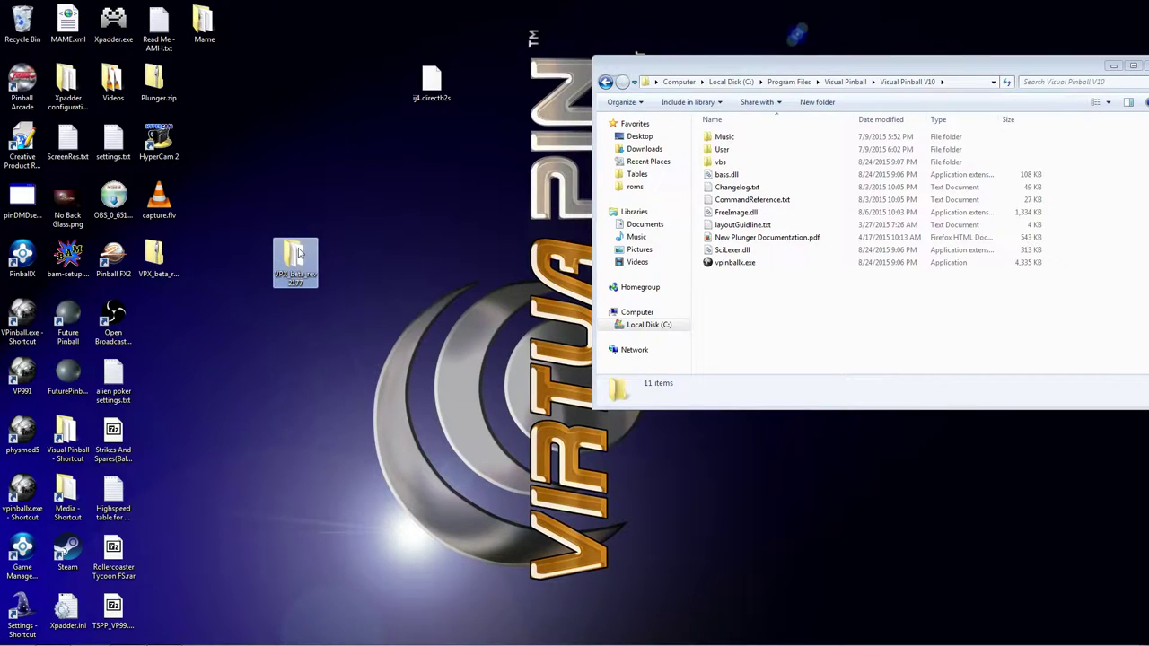
double_click(297, 261)
left_click_drag(837, 83, 265, 85)
left_click(879, 334)
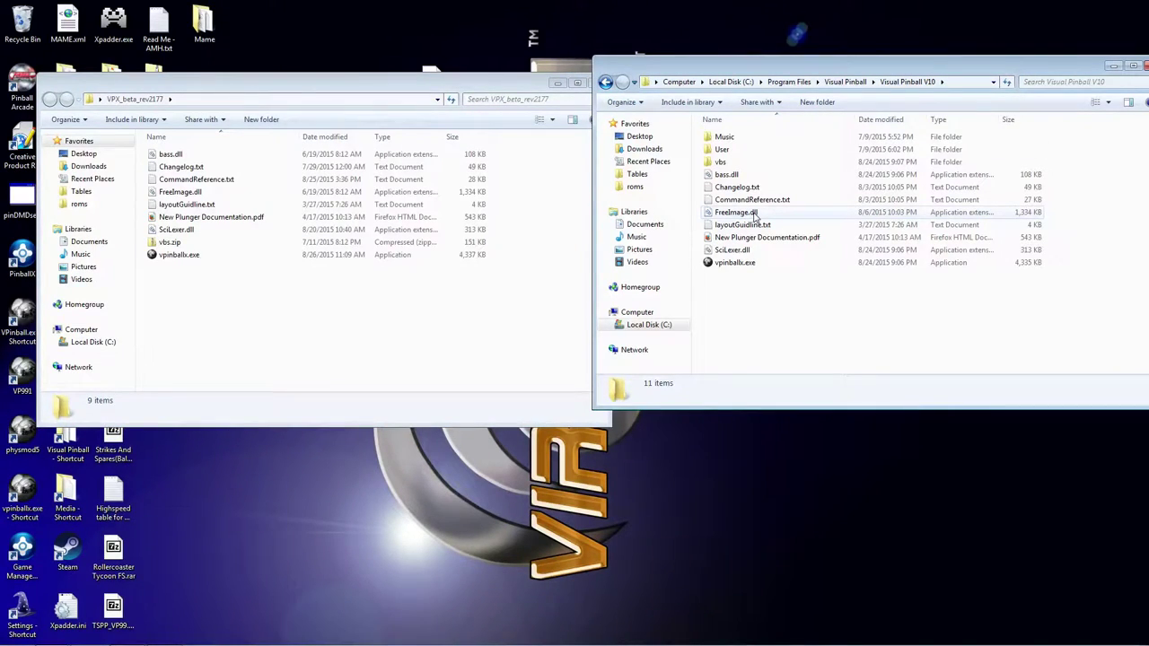
- Move bass.dll, FreeImage.dll and SciLexer.dll from the extracted beta folder into Visual Pinball V10, replacing the existing files
left_click(218, 154)
left_click(195, 193, "ctrl")
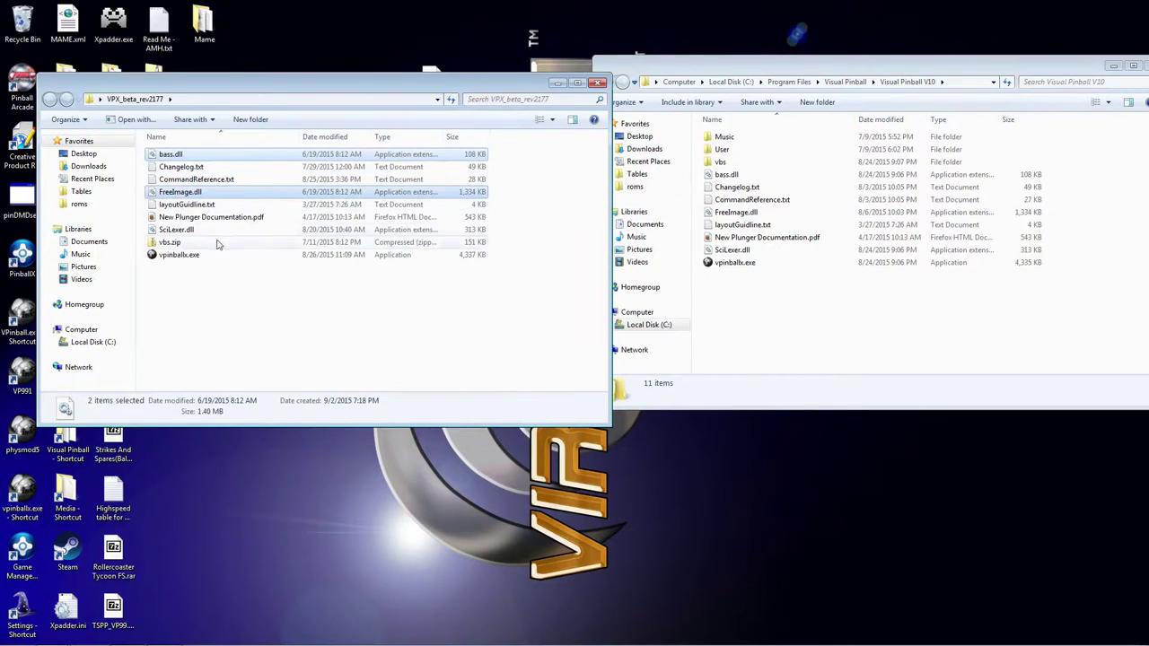
left_click(173, 230, "ctrl")
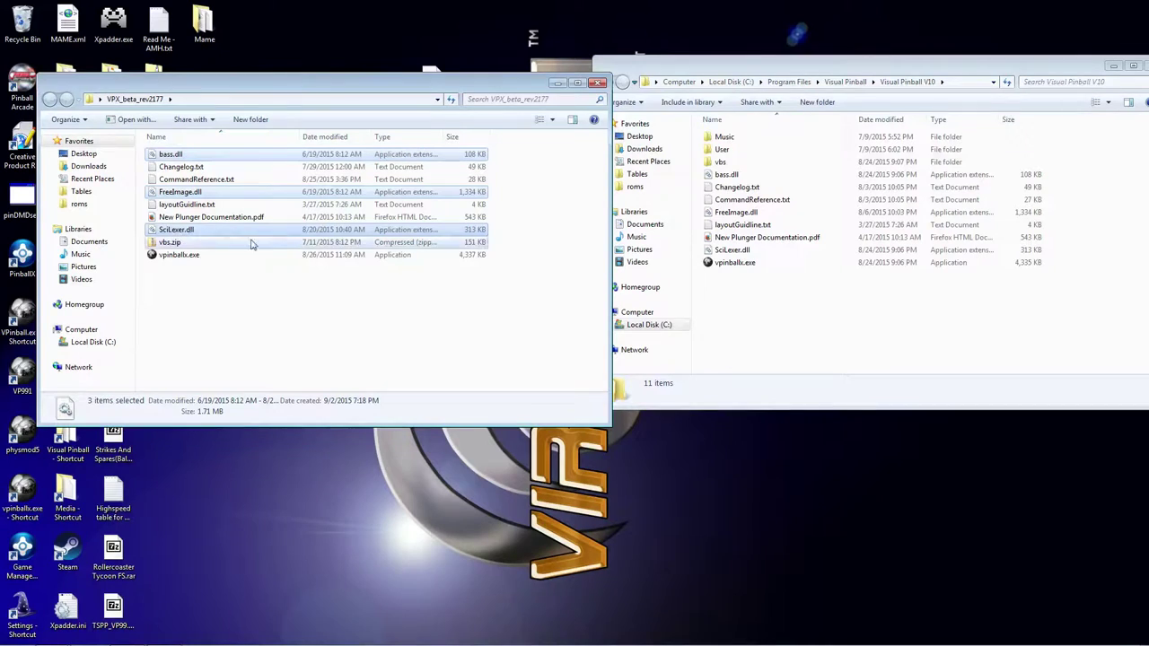
key("ctrl+v")
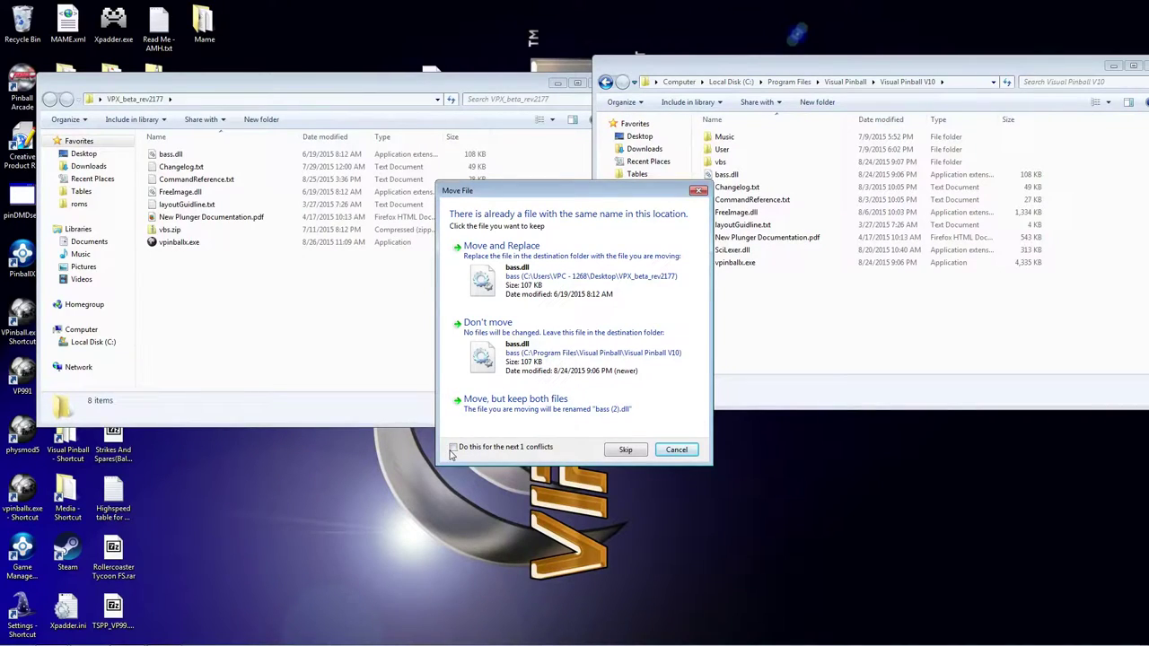
left_click(499, 279)
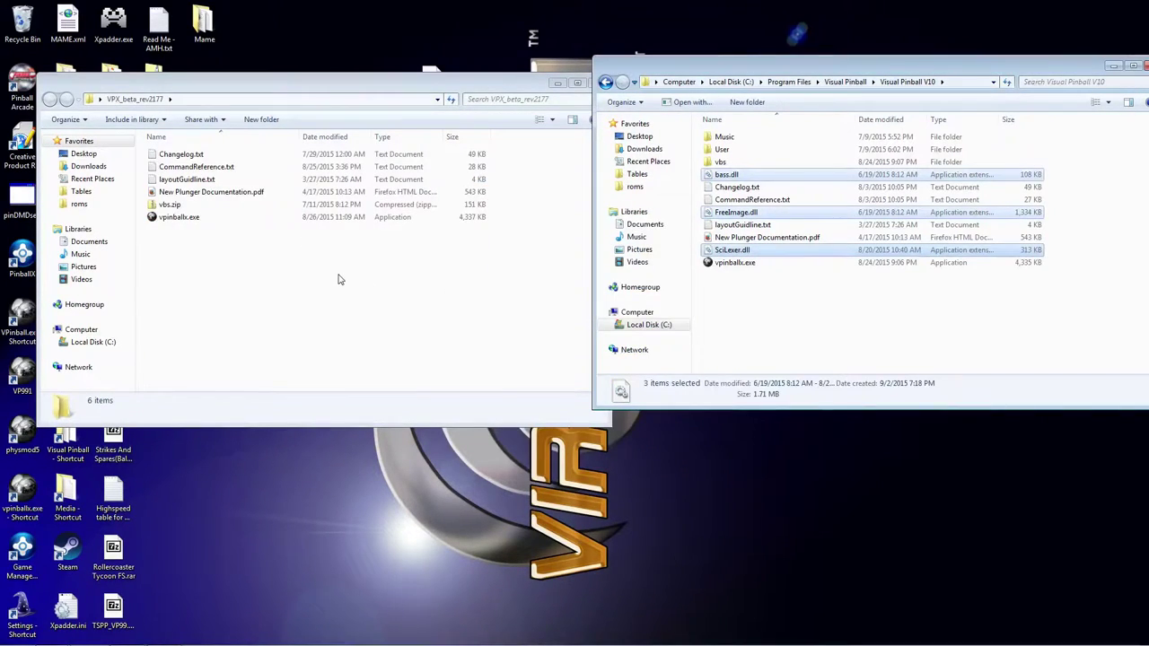
- Move vpinballx.exe from the extracted beta folder into Visual Pinball V10, replacing the existing program file
left_click(176, 217)
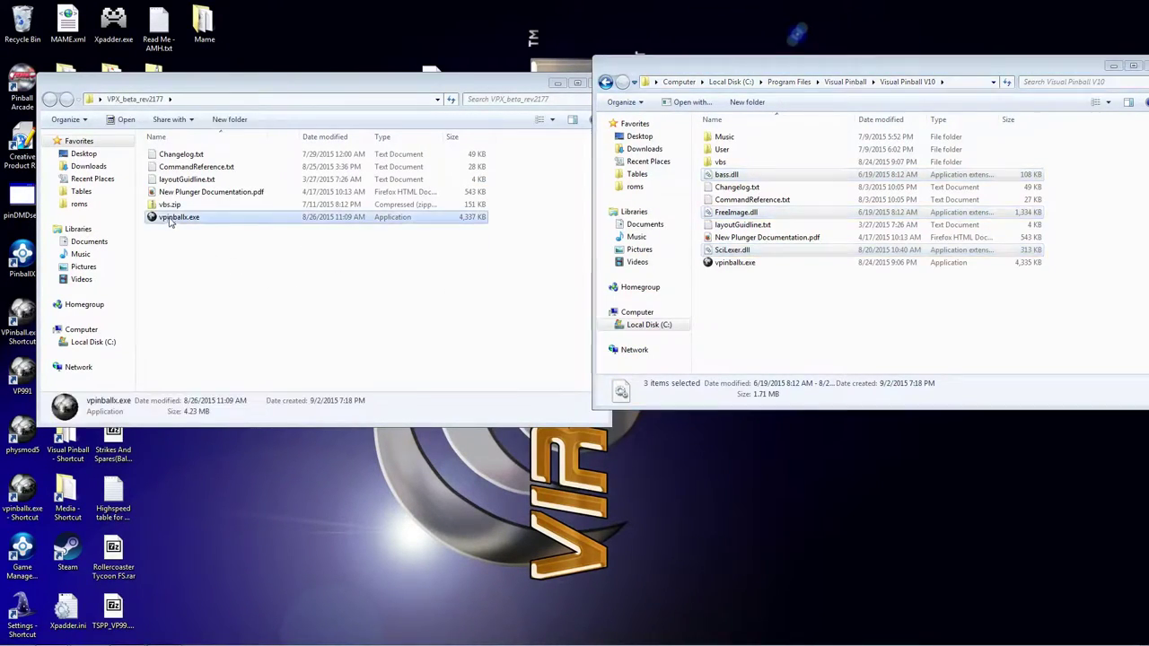
left_click_drag(811, 335, 813, 335)
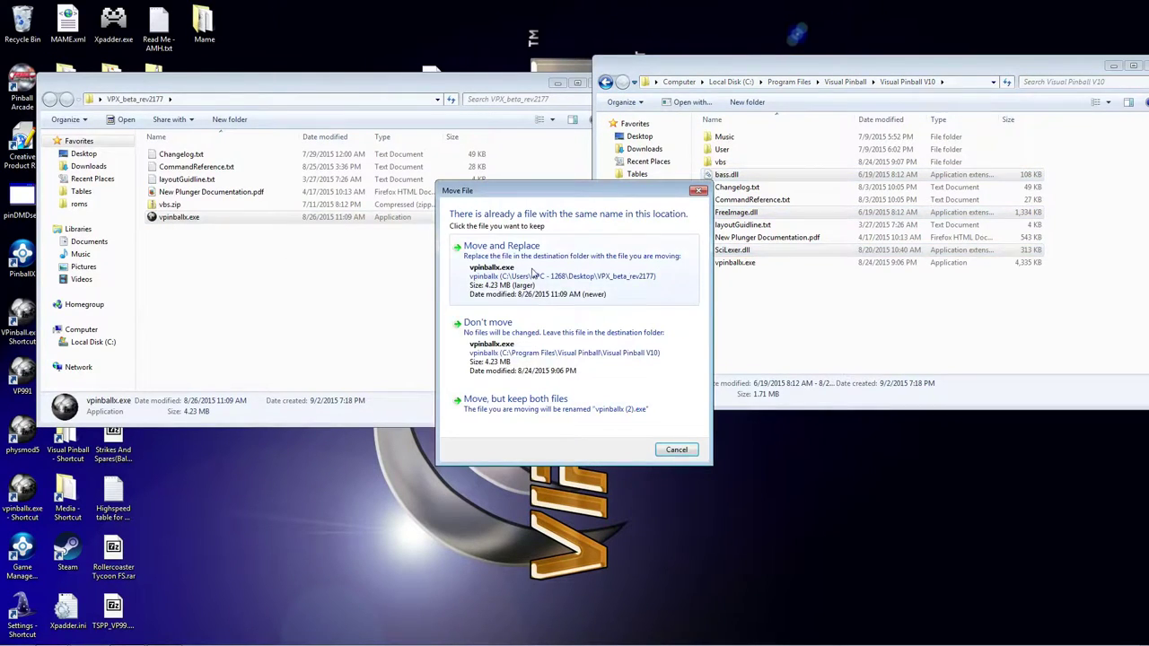
left_click(499, 280)
- Extract vbs.zip into a vbs subfolder of the VPX_beta_rev2177 folder with 7-Zip
right_click(164, 204)
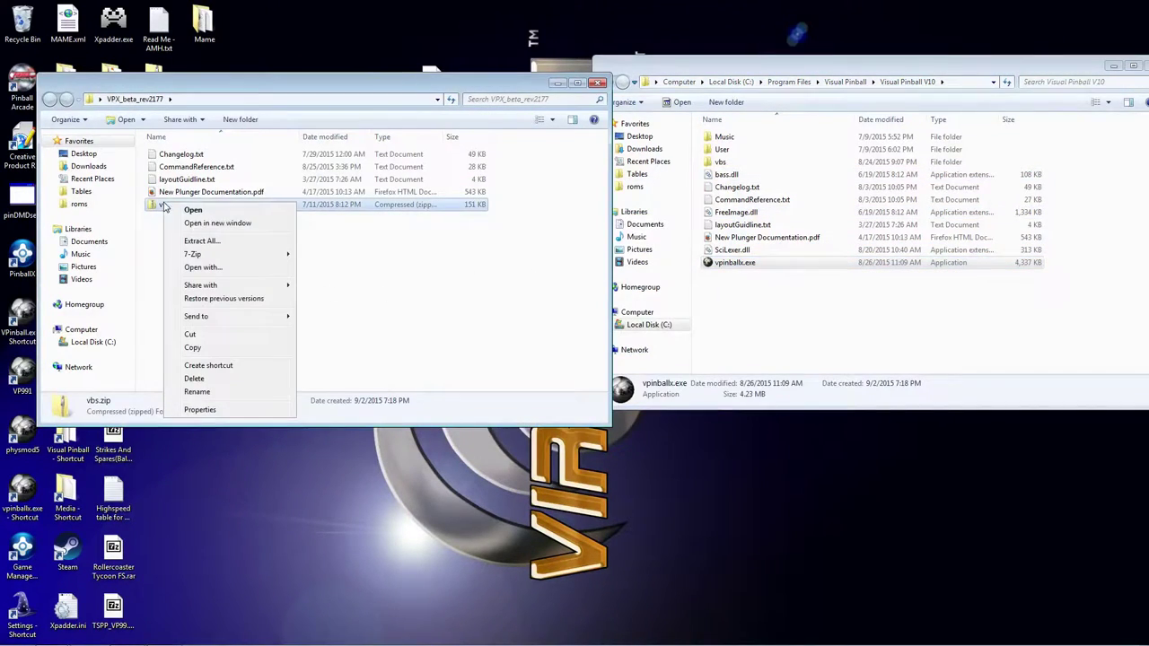
mouse_move(216, 260)
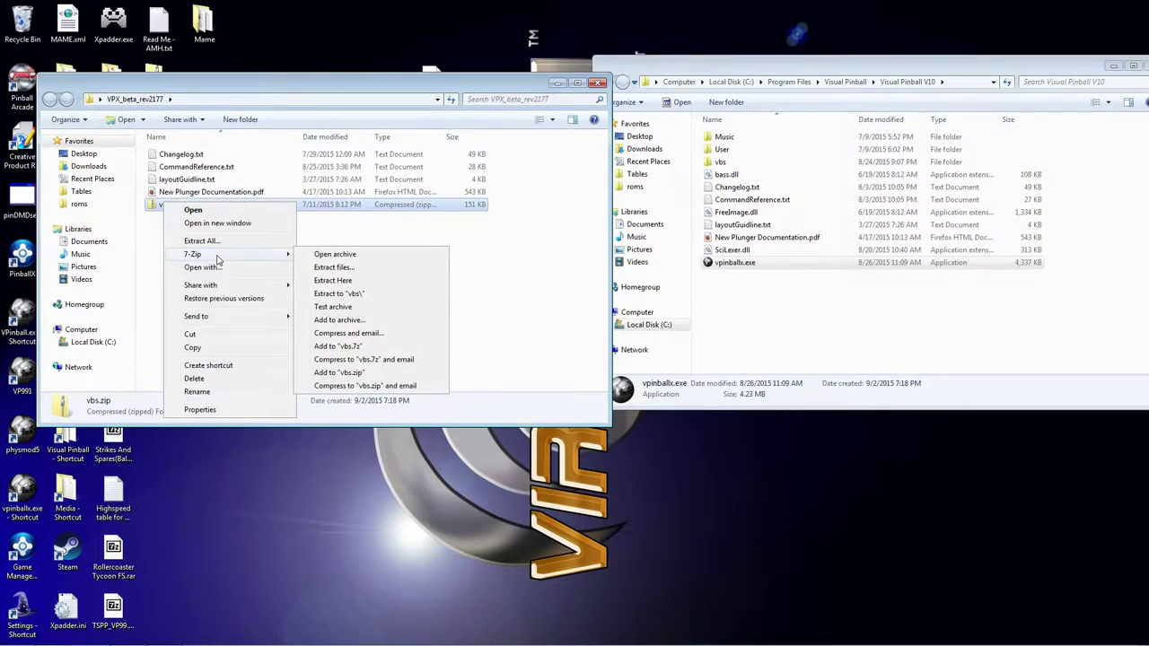
left_click(378, 295)
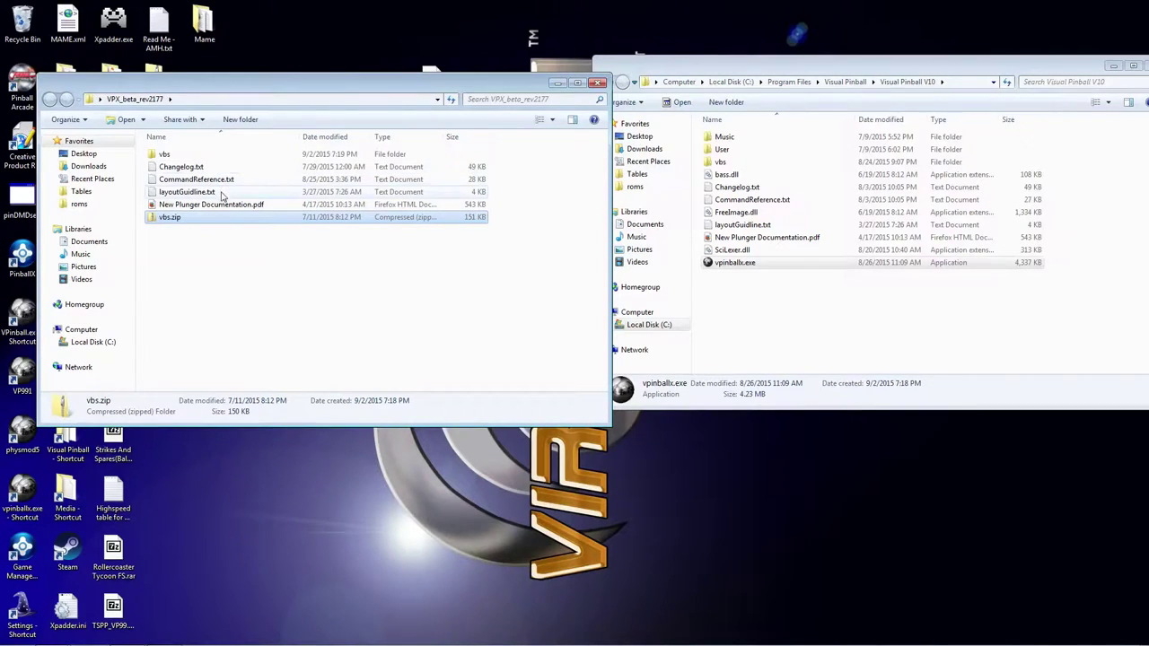
- View layoutGuidline.txt from the beta folder, close it, and point out CommandReference.txt and Changelog.txt
left_click(197, 193)
double_click(197, 193)
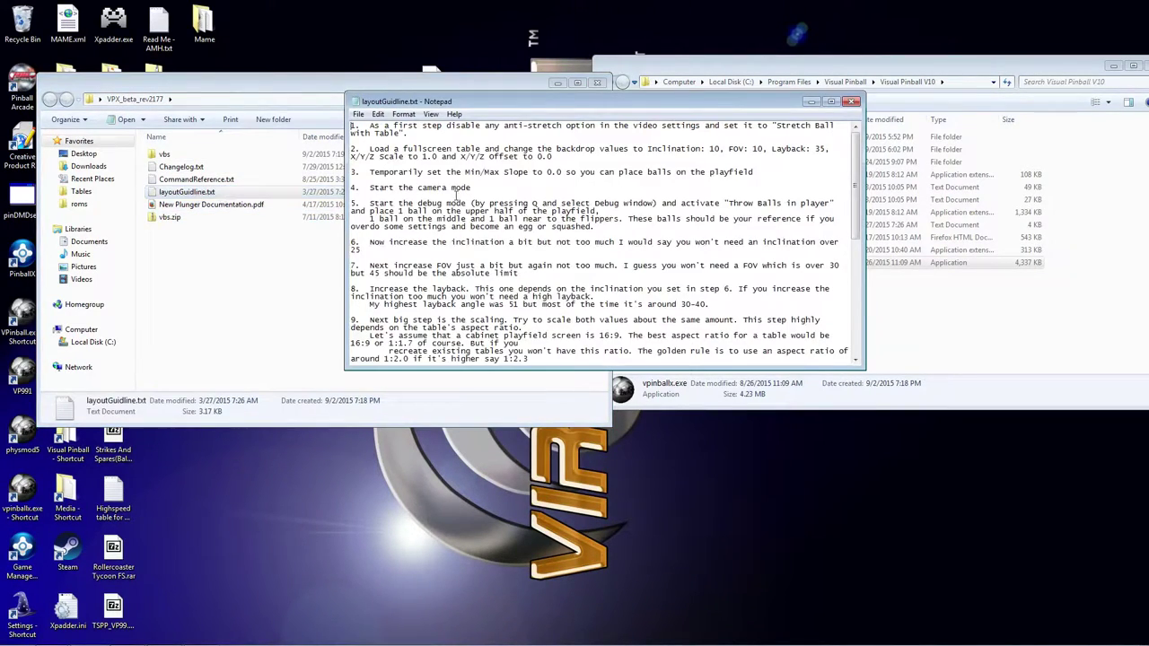
left_click(856, 102)
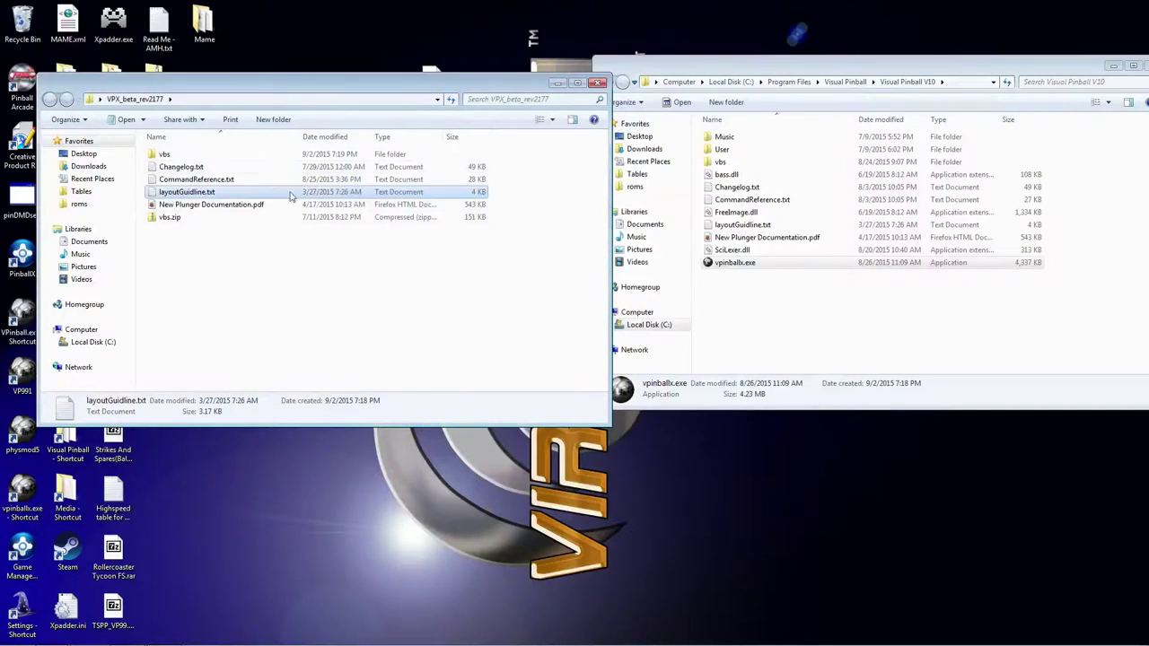
left_click(224, 182)
left_click(184, 167)
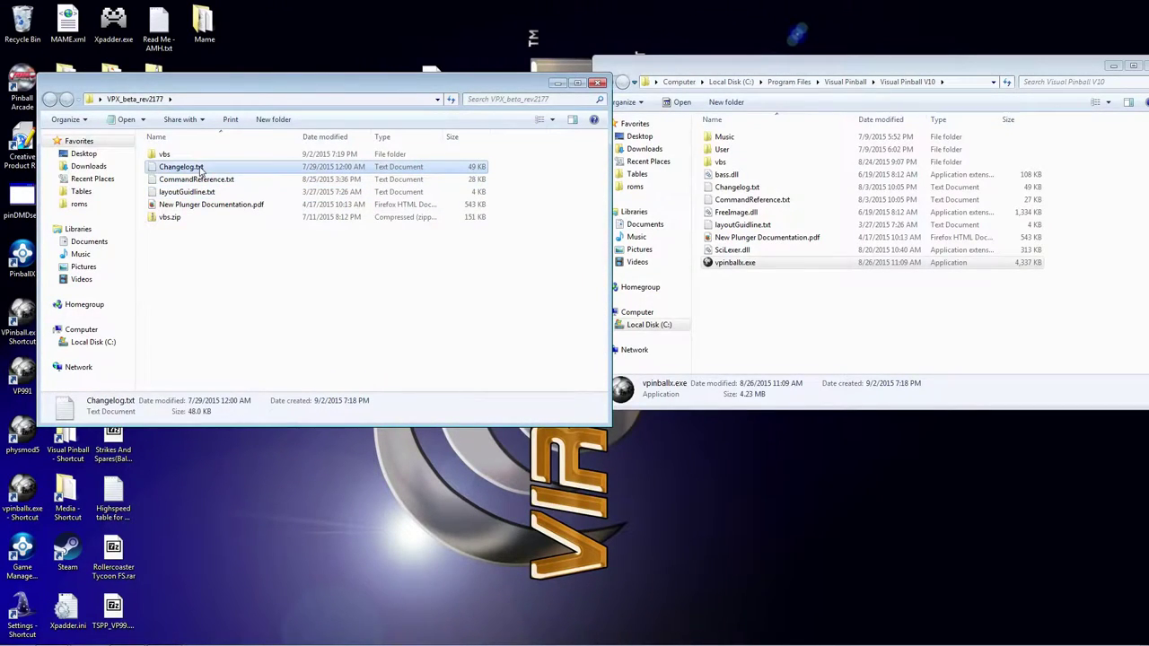
- Open the extracted vbs folder and the inner vbs folder that holds the script files
left_click(163, 156)
double_click(163, 155)
double_click(164, 154)
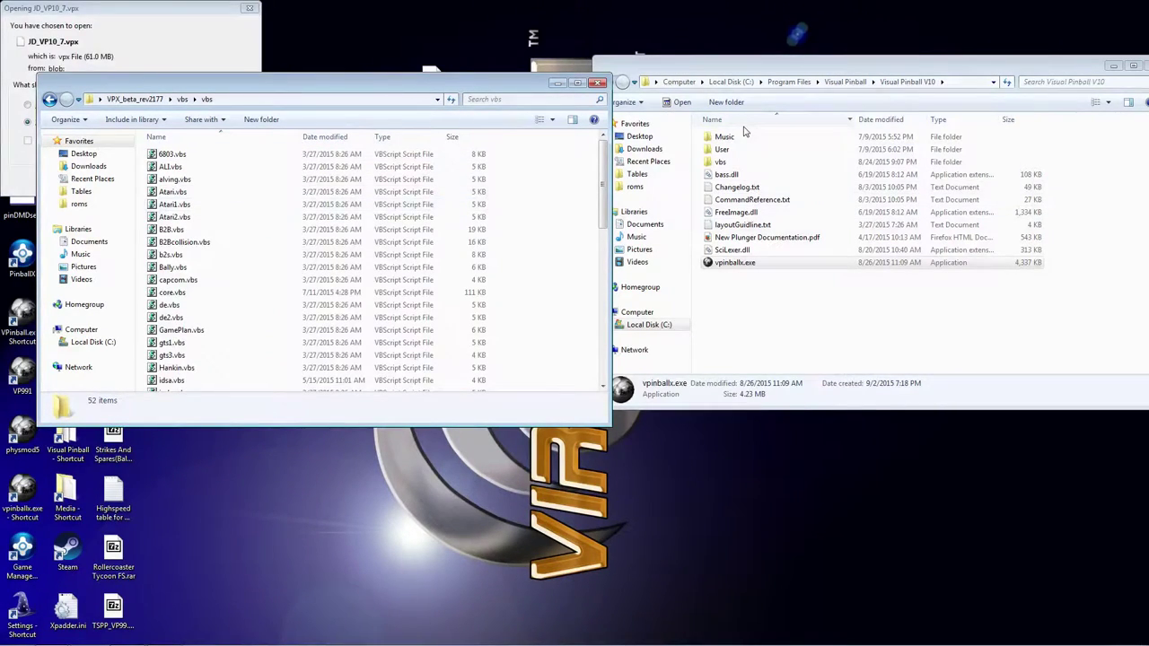
- Save the downloaded JD_VP10_7.vpx table to the Desktop under its default name
left_click(141, 56)
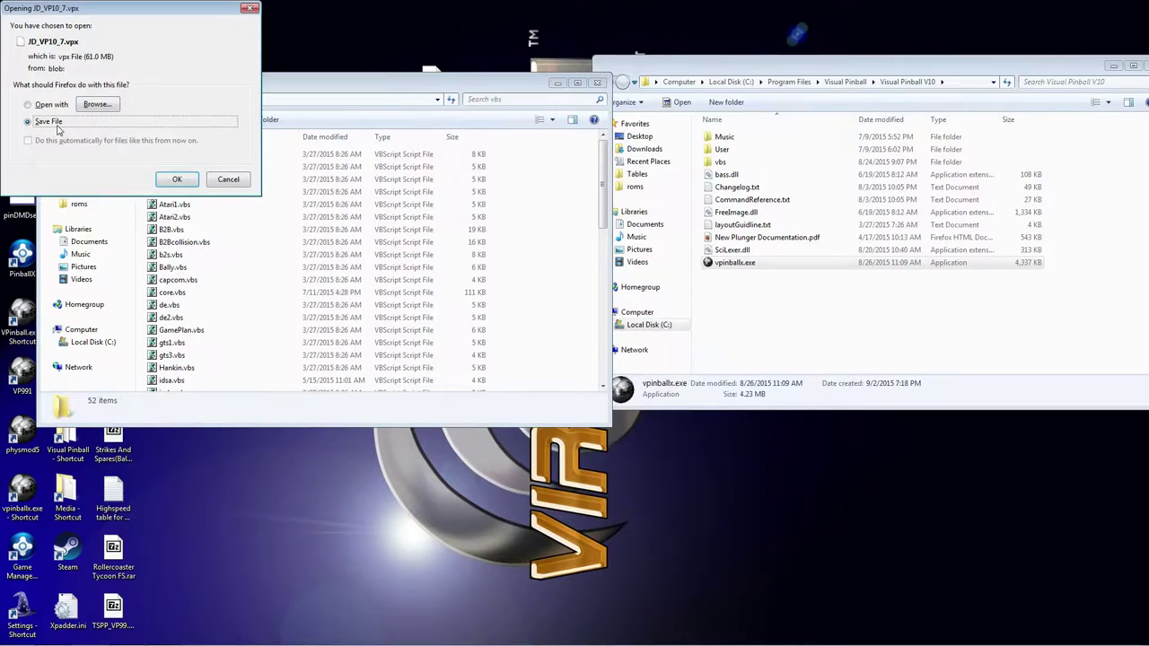
left_click(176, 180)
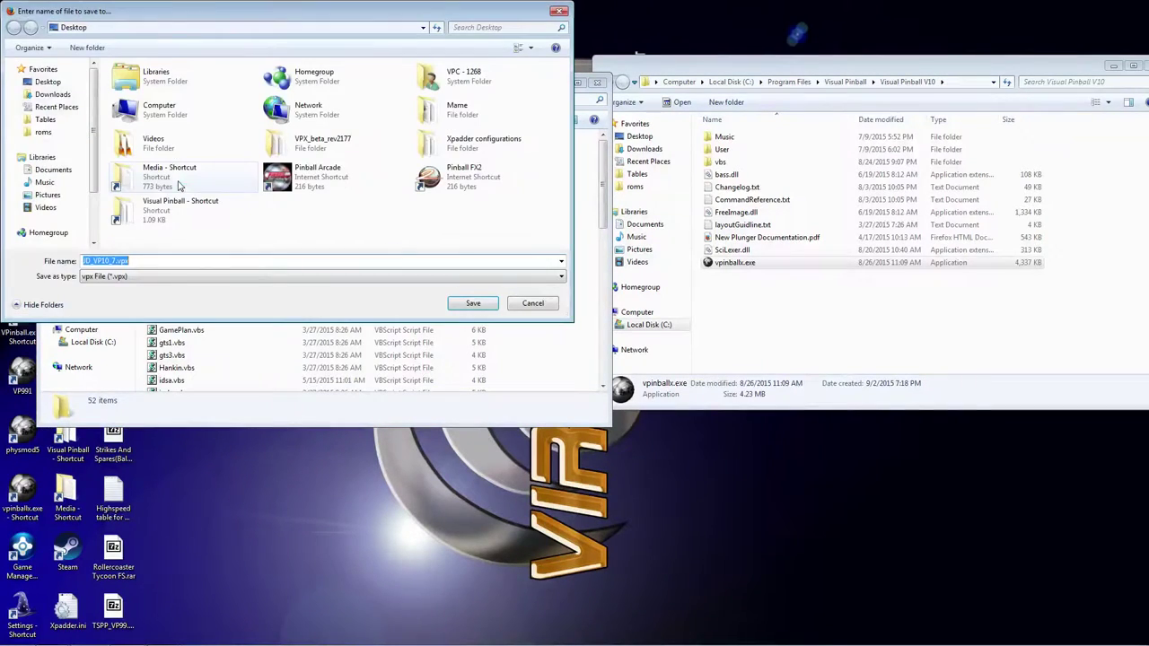
left_click(462, 310)
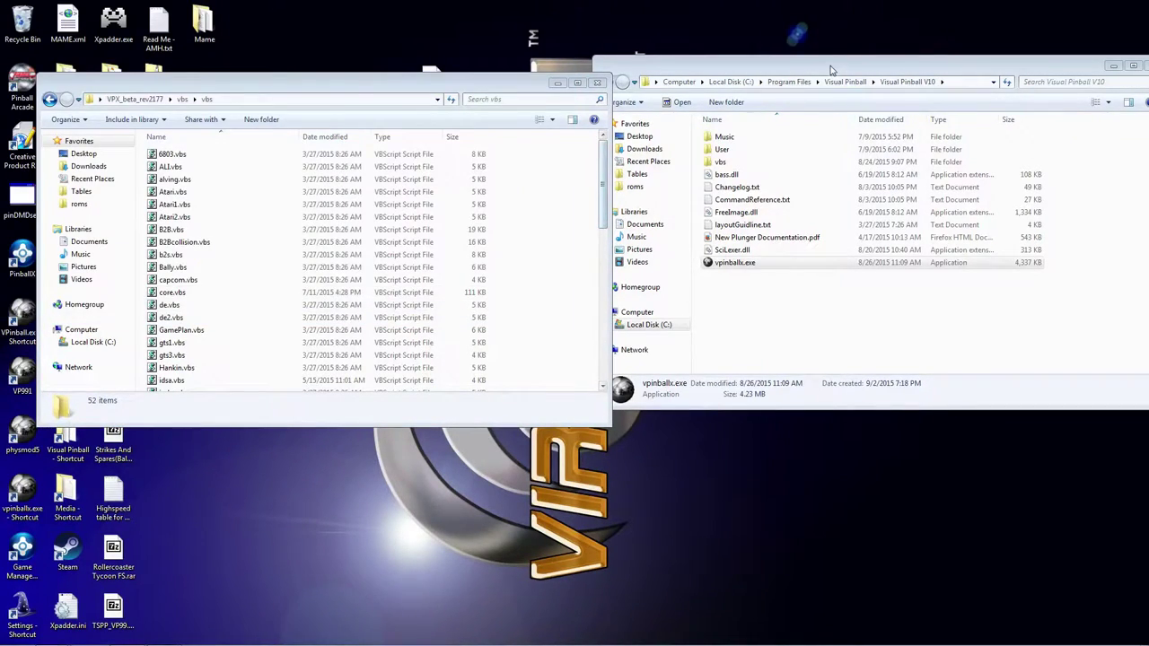
- Move all extracted script files from the beta's inner vbs folder into the Visual Pinball V10 vbs folder, replacing every file with the same name
left_click(833, 70)
double_click(733, 159)
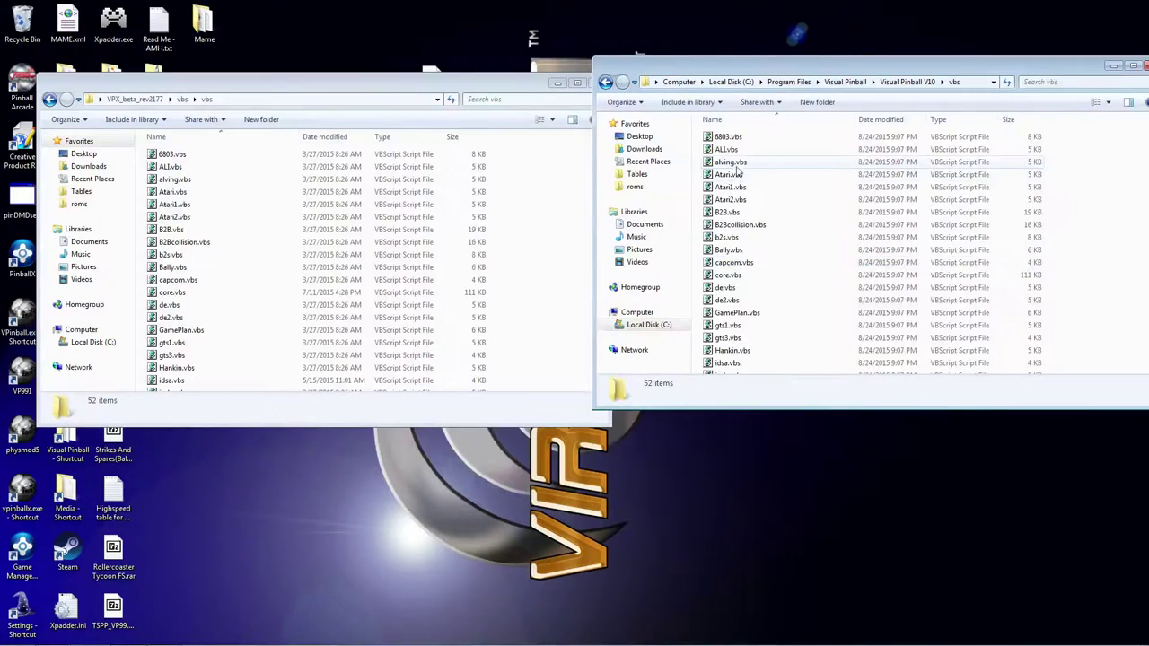
left_click(201, 159)
scroll(257, 236, "down", 11)
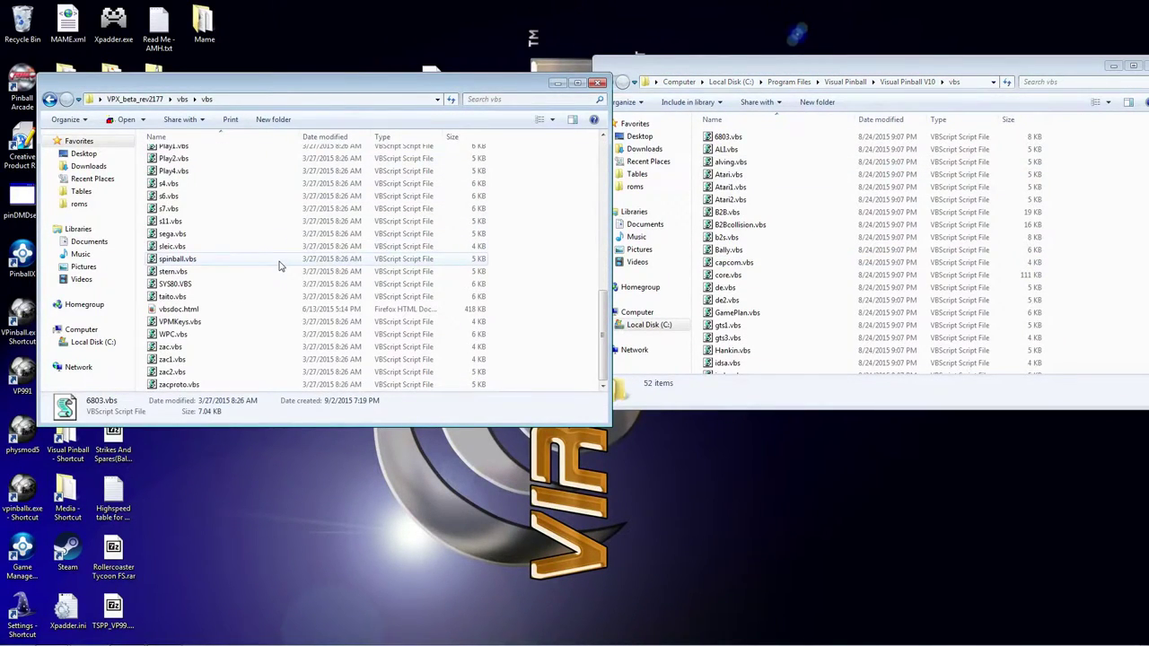
left_click(242, 386, "shift")
scroll(271, 337, "up", 11)
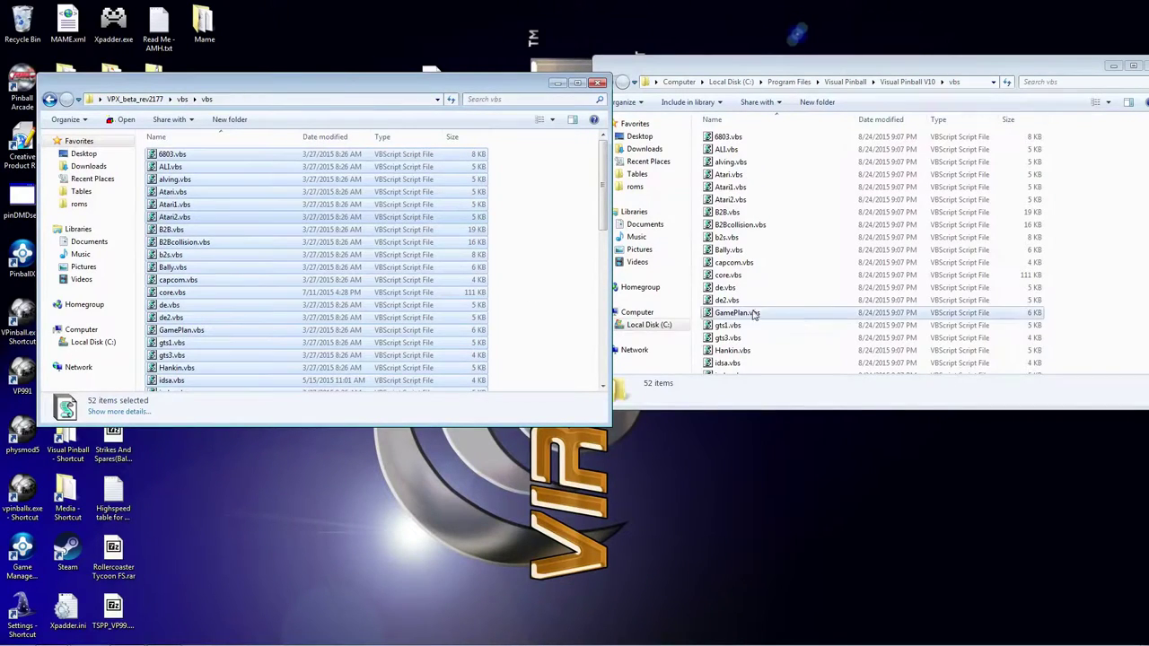
left_click_drag(1104, 261, 1104, 262)
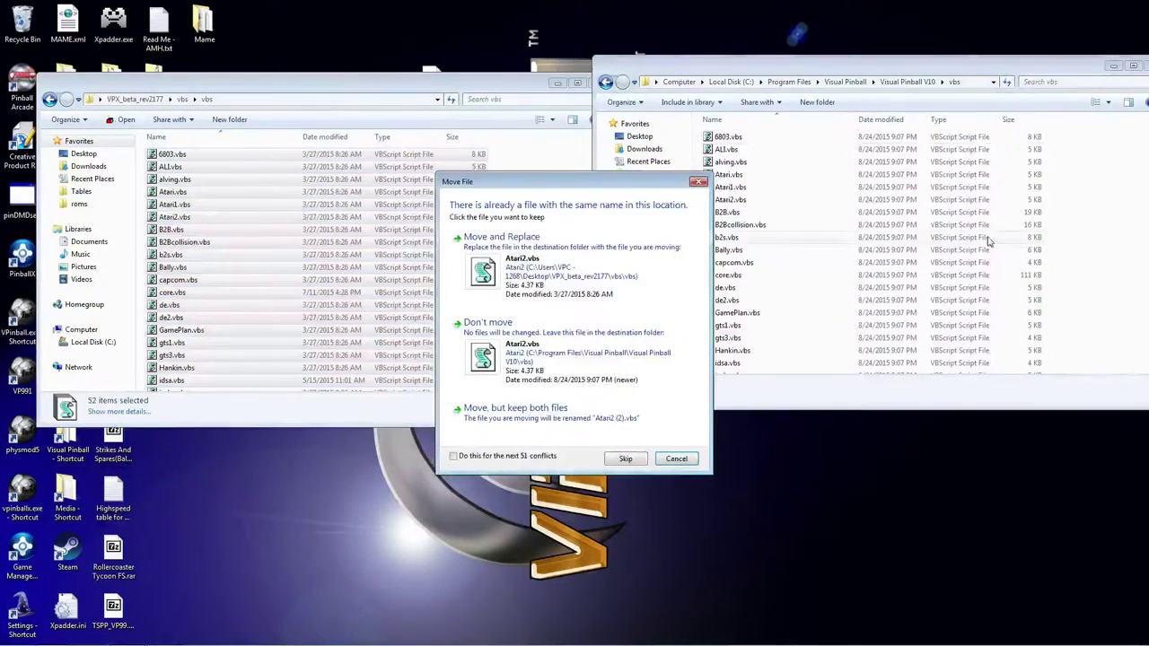
left_click_drag(503, 184, 344, 78)
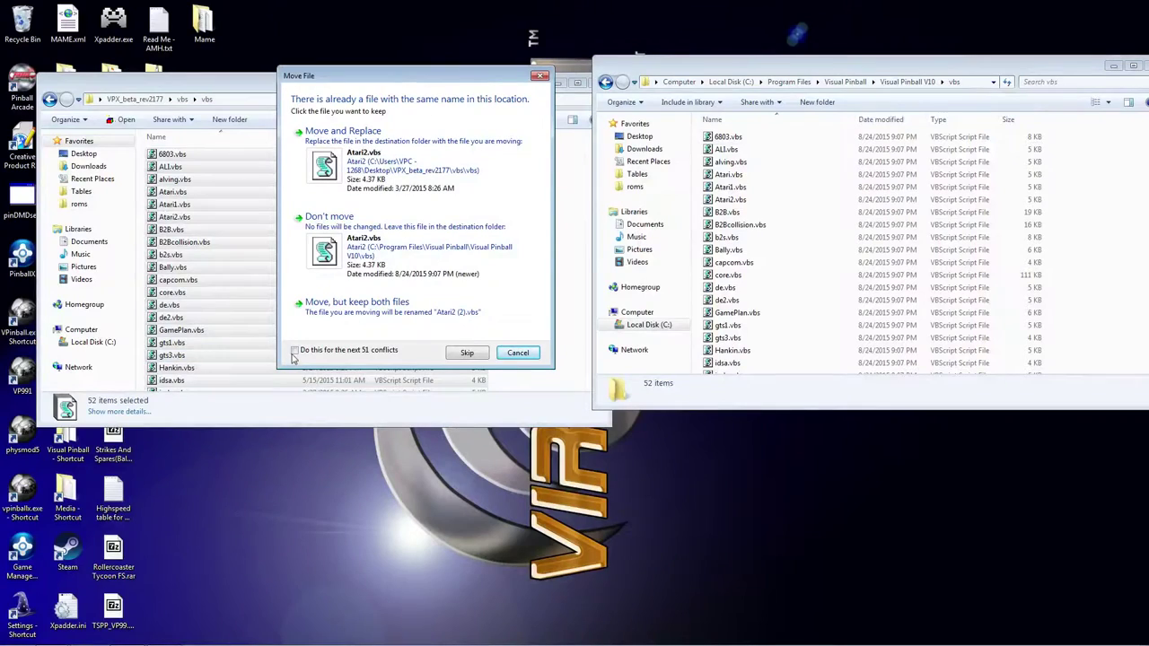
left_click(420, 193)
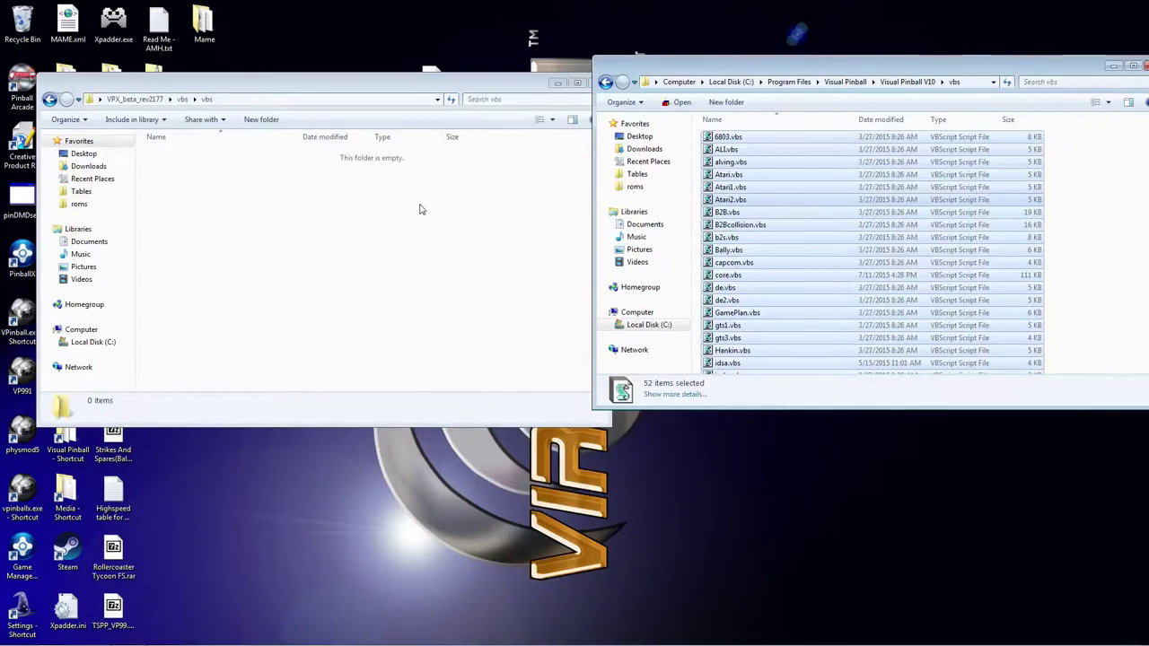
- Close the VPX_beta_rev2177 folder window and return from the installed vbs folder to the Visual Pinball V10 folder
left_click_drag(510, 89, 501, 152)
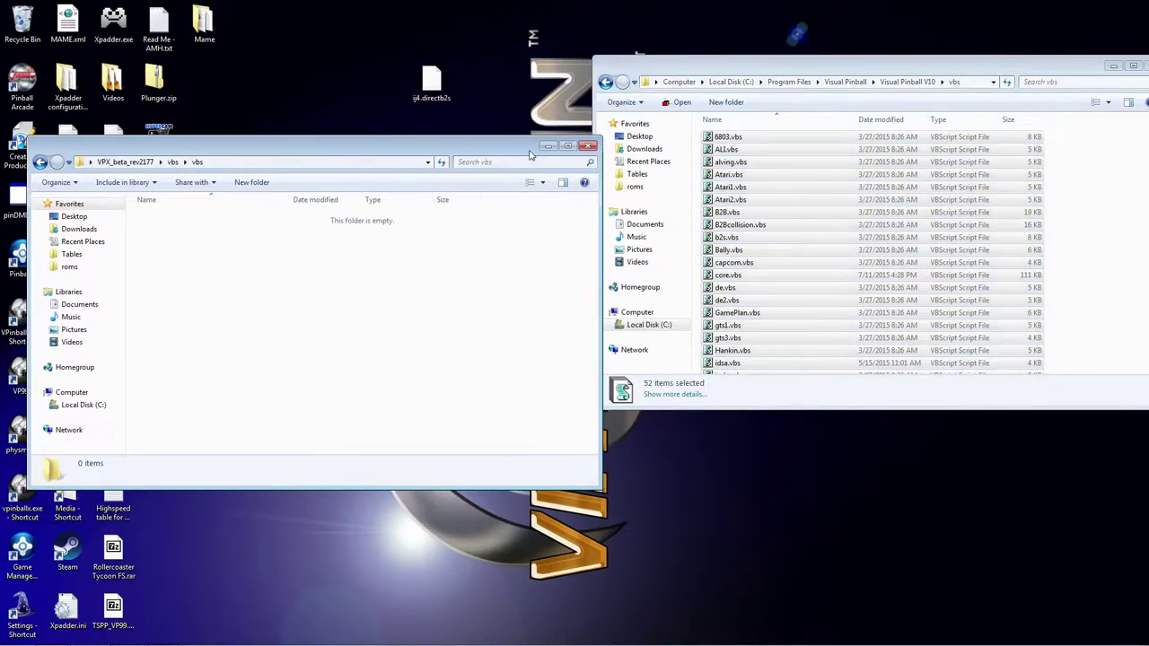
left_click(41, 161)
left_click(41, 162)
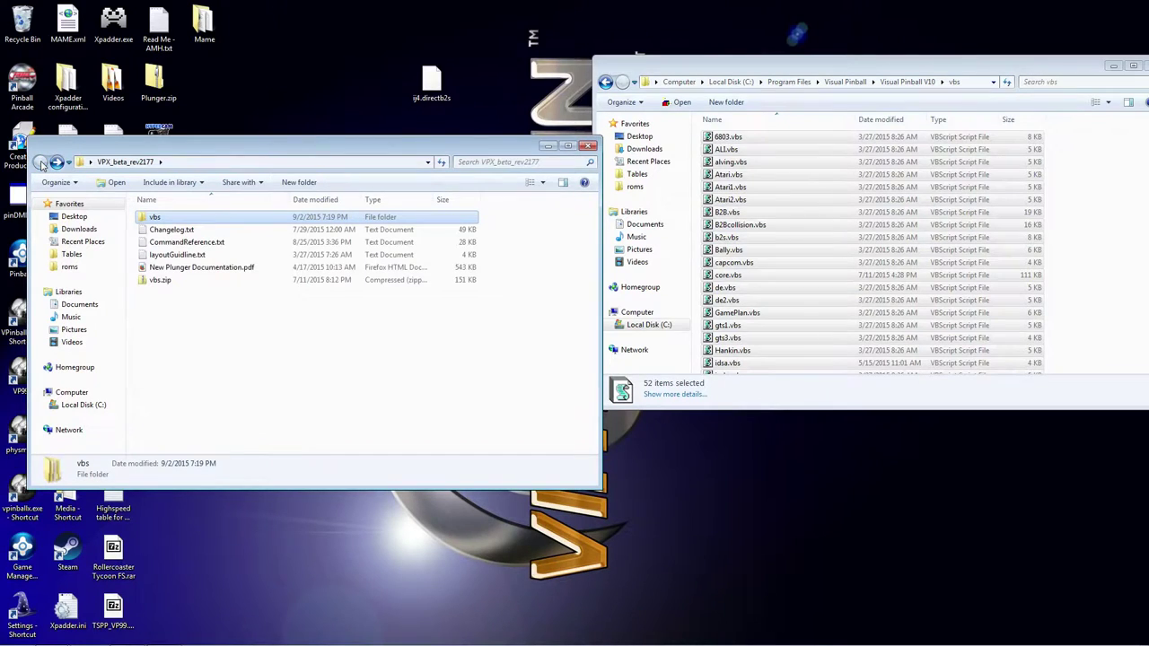
left_click_drag(501, 153, 476, 172)
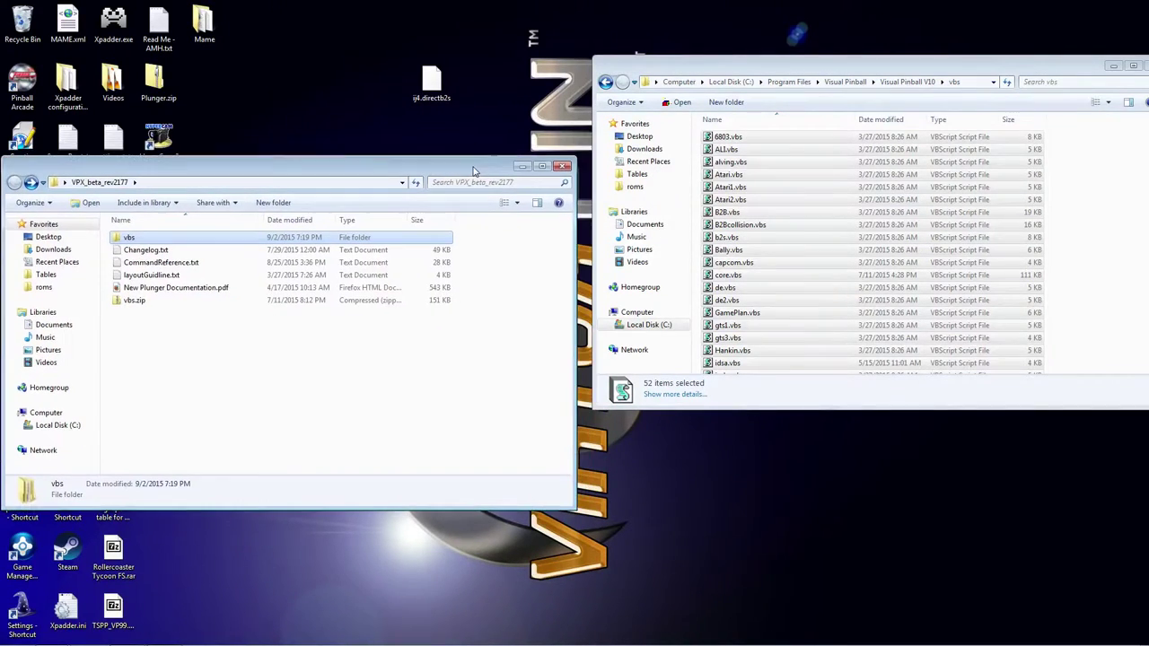
left_click(562, 168)
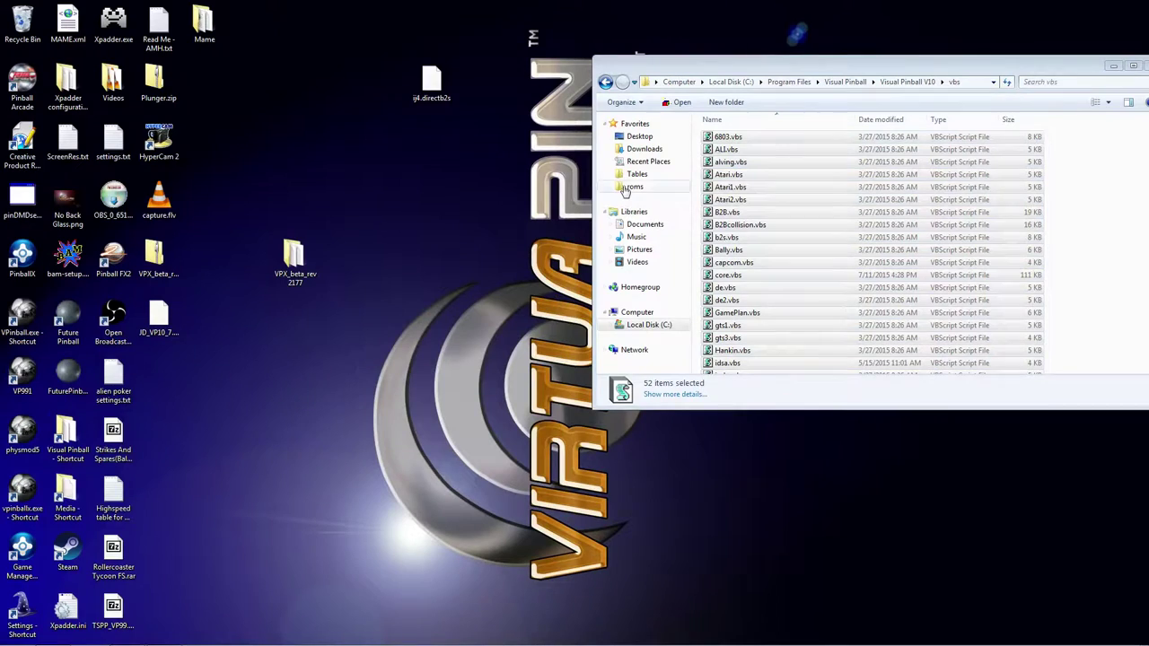
left_click(606, 83)
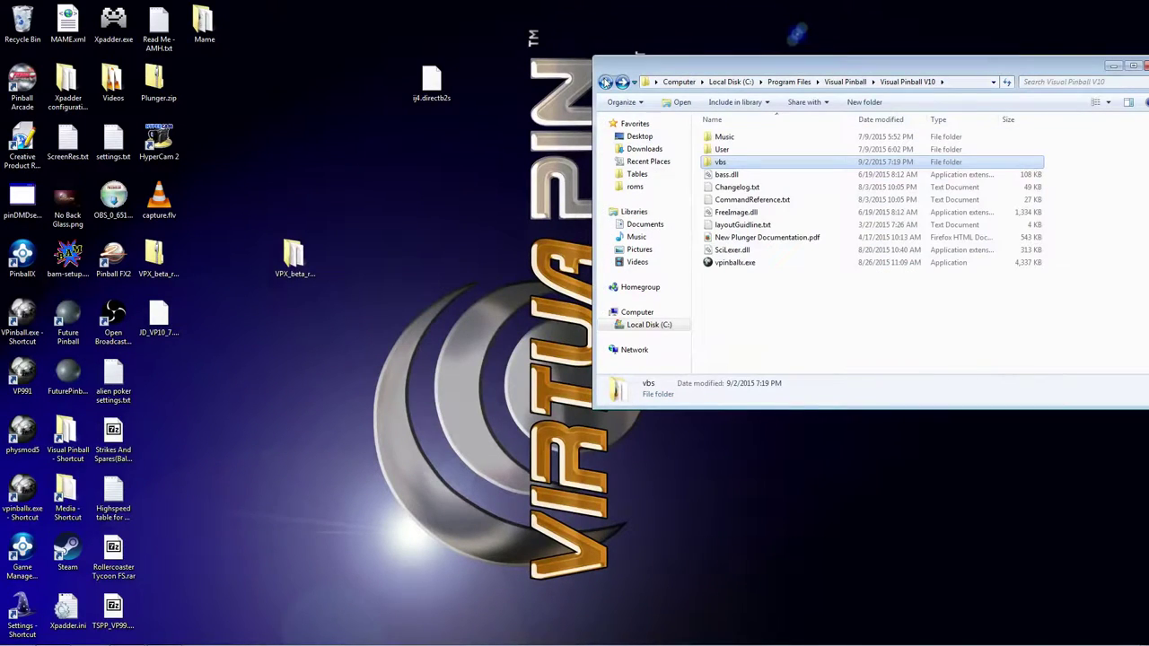
- Rearrange the desktop, placing the VPX_beta_rev2177 folder among the other icons and the JD_VP10_7.vpx table in the open area
left_click(300, 253)
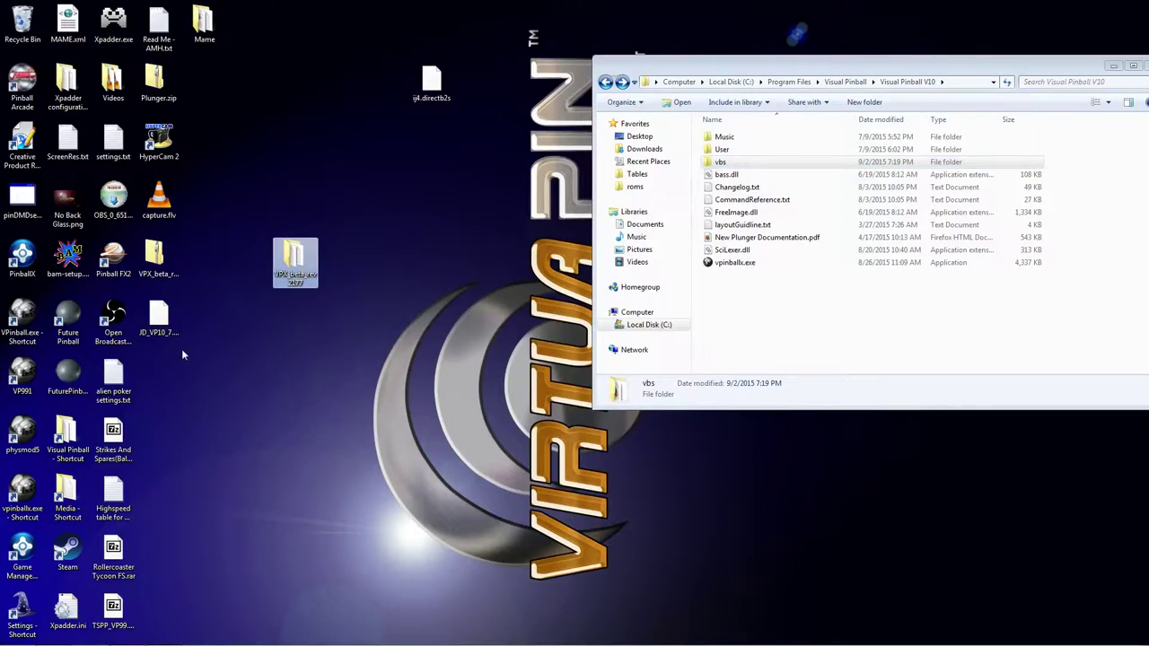
left_click_drag(167, 367, 167, 368)
left_click_drag(157, 322, 295, 207)
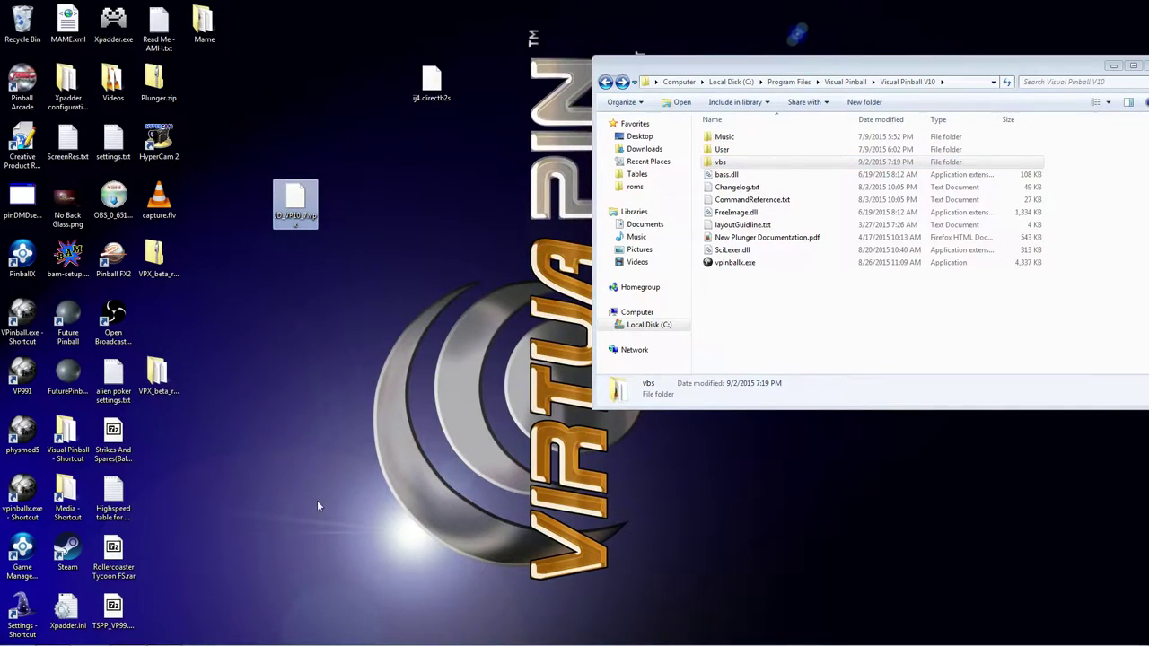
- Switch to Firefox, open the VPUniverse site in a new tab, and go to its Downloads section
left_click(127, 635)
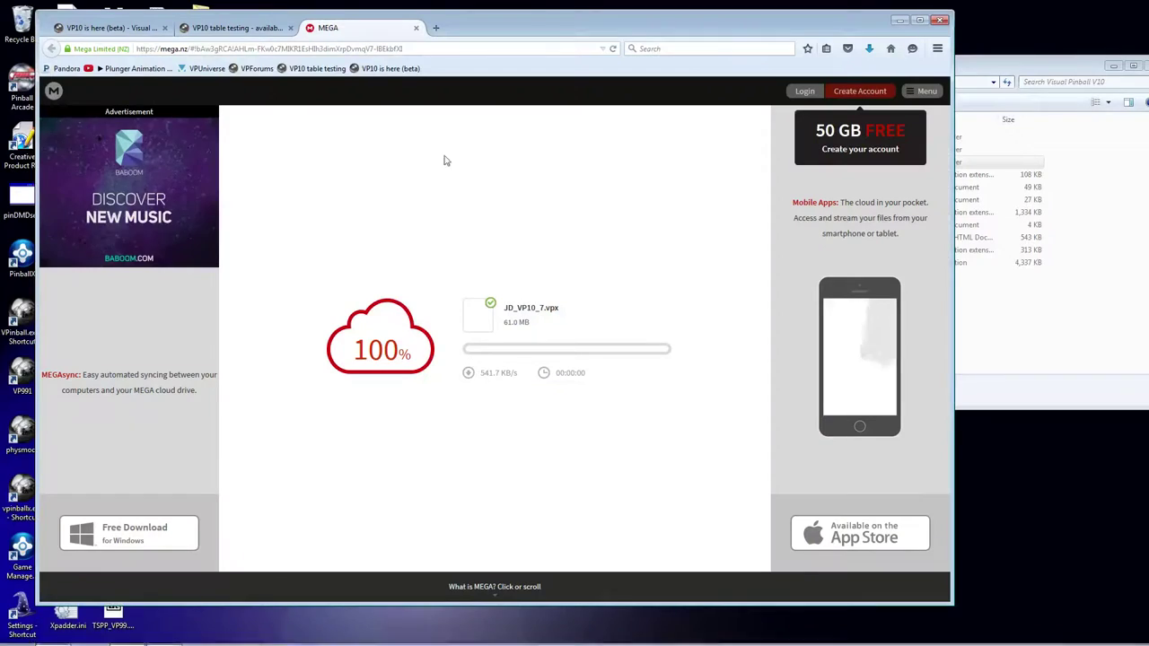
left_click(437, 28)
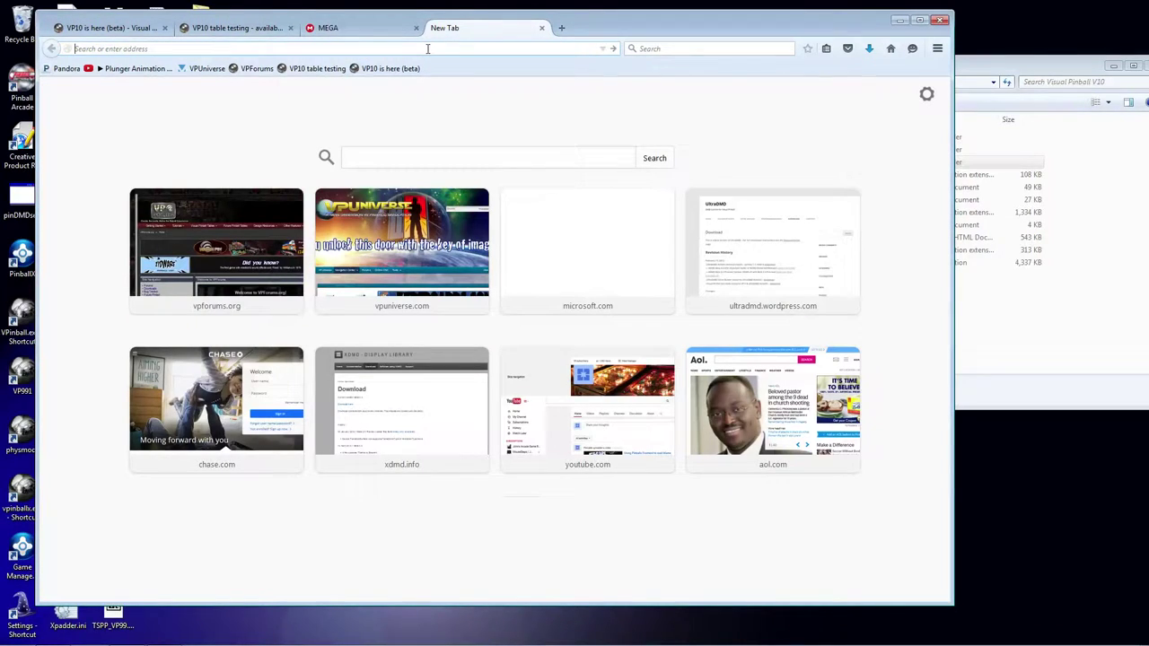
left_click(201, 70)
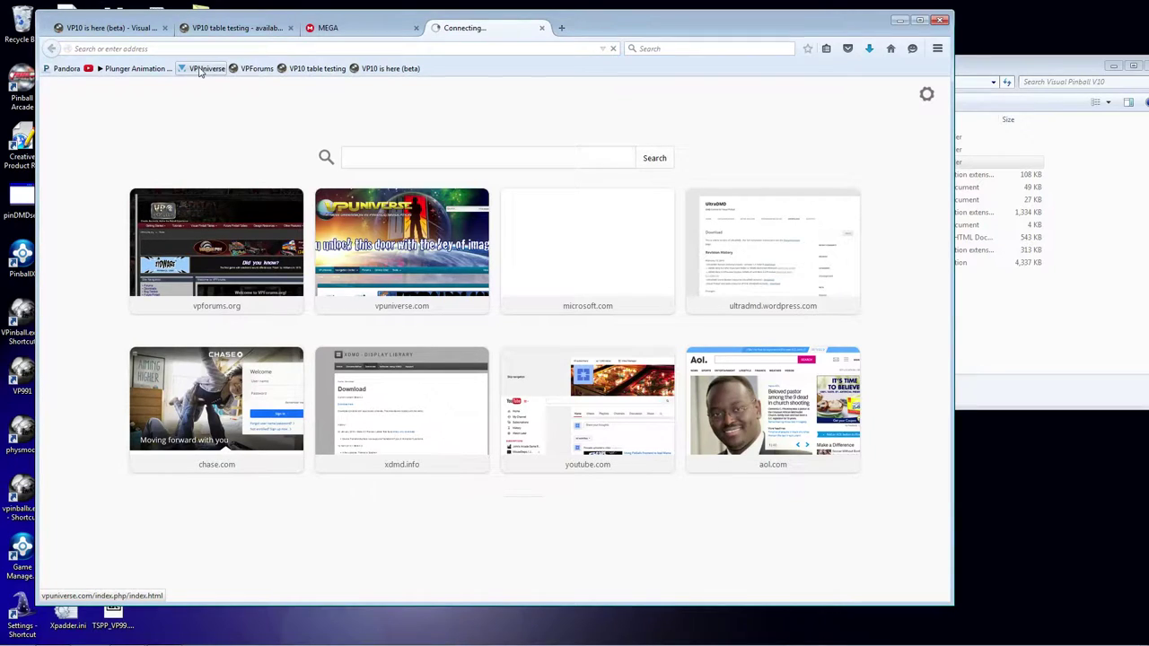
scroll(265, 201, "down", 3)
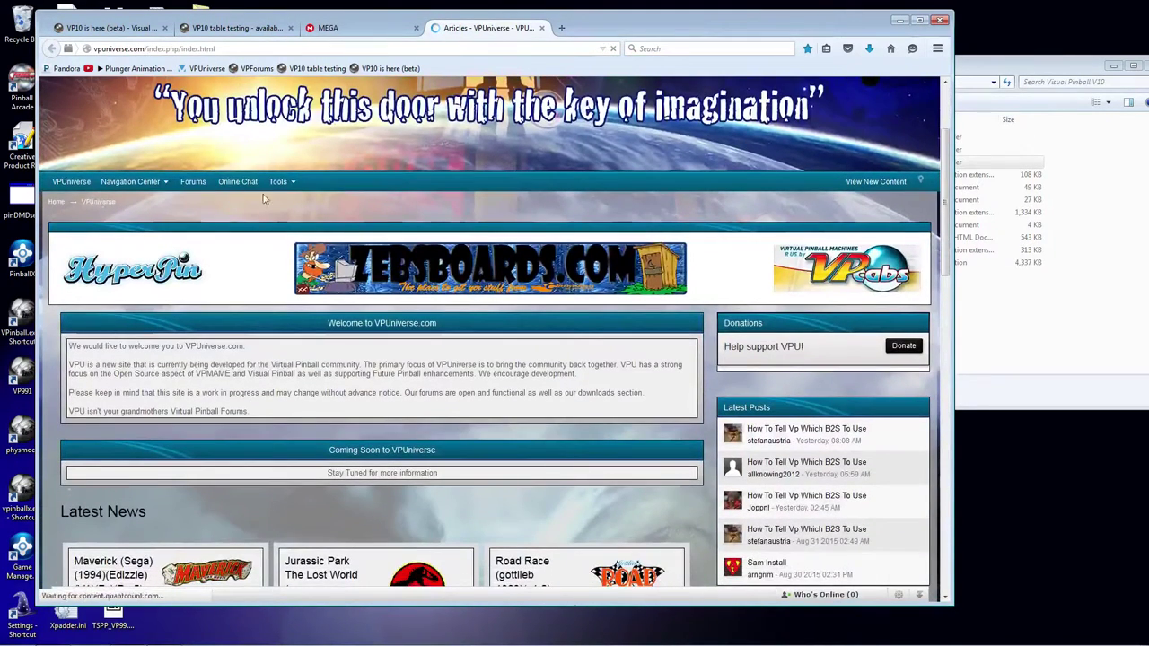
left_click(159, 184)
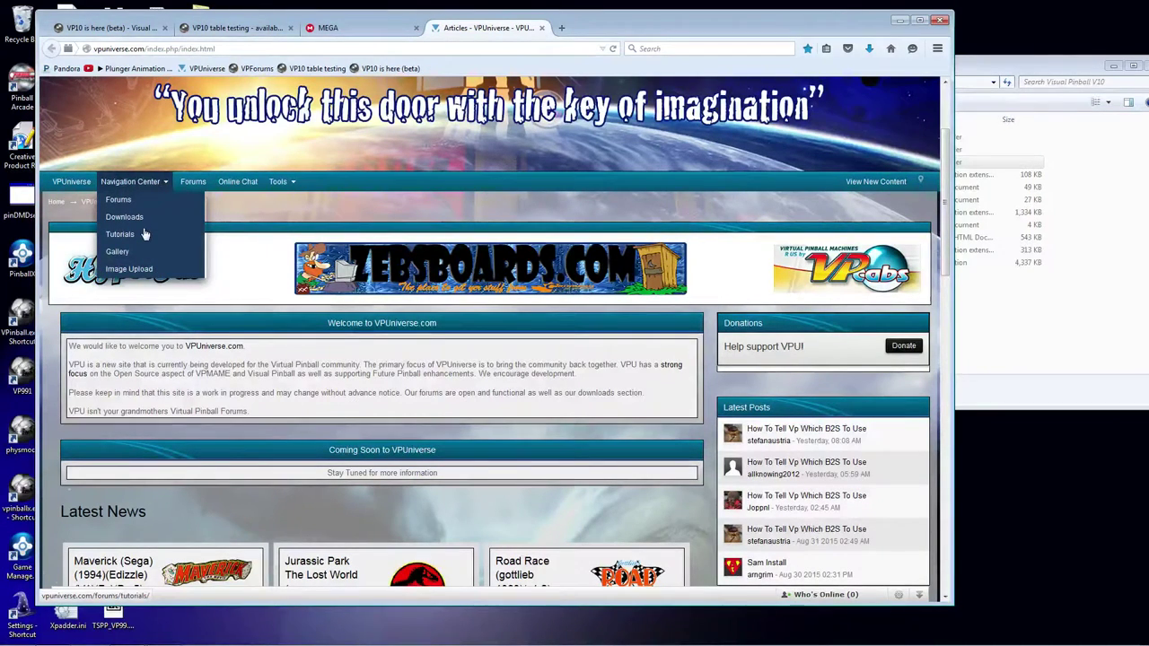
left_click(124, 217)
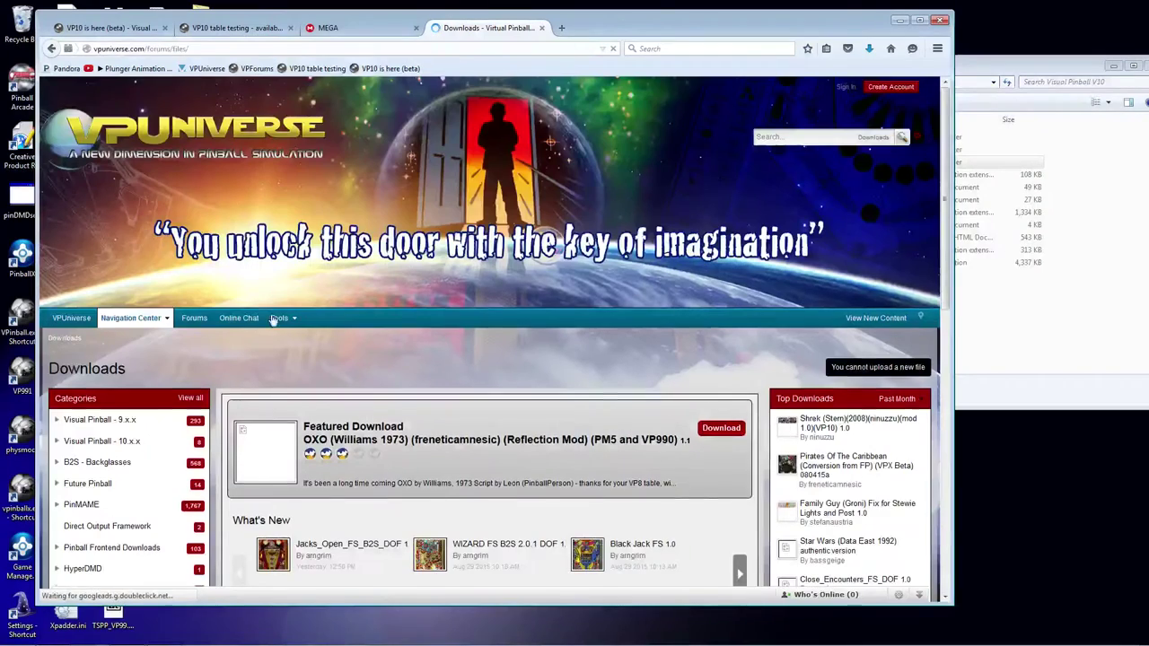
- In the PinMAME download category, open and review the VPinmame SAM/PINDMD 1 and 2/UNITY unified version 2.16 page
scroll(271, 318, "down", 2)
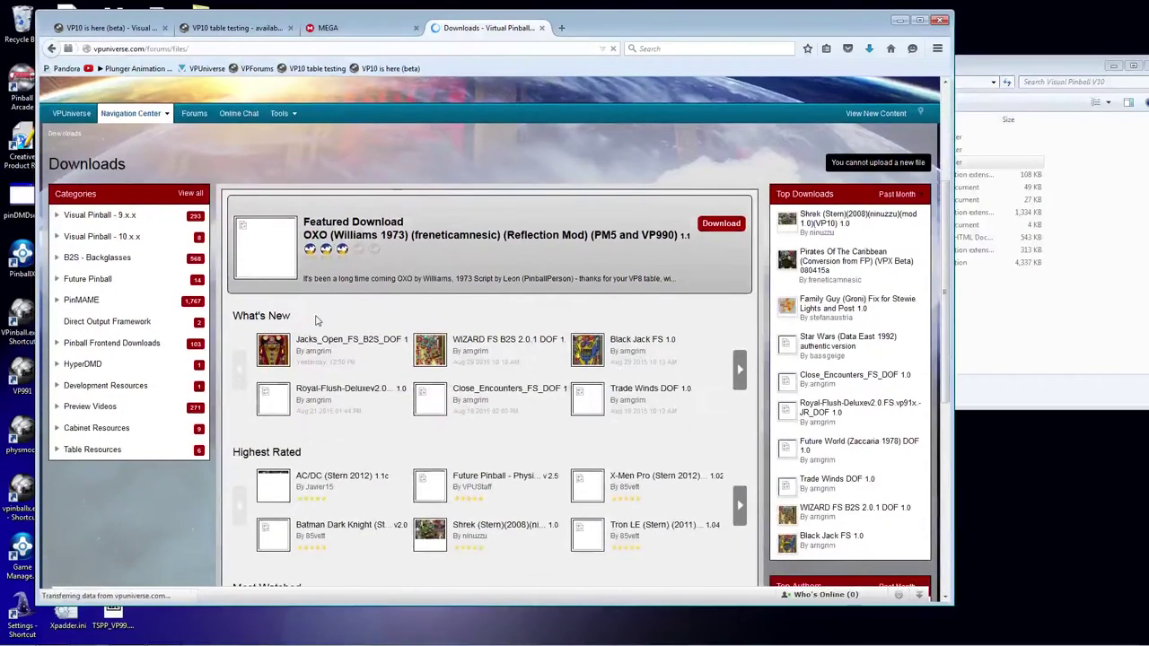
left_click(91, 305)
scroll(414, 314, "down", 2)
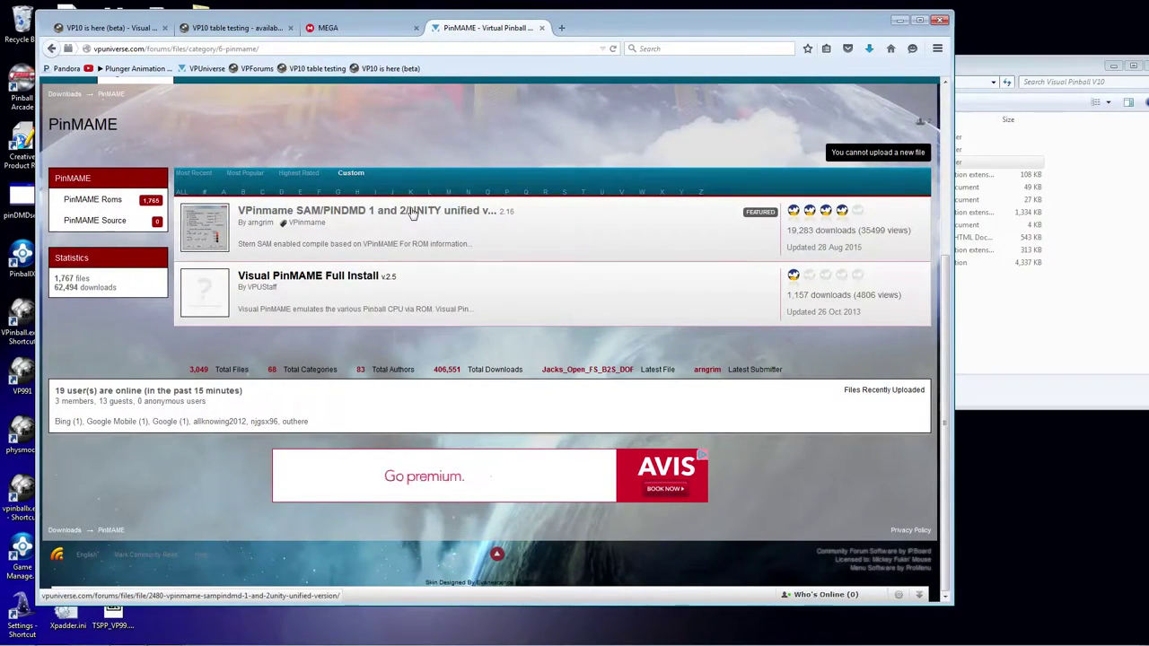
left_click(412, 212)
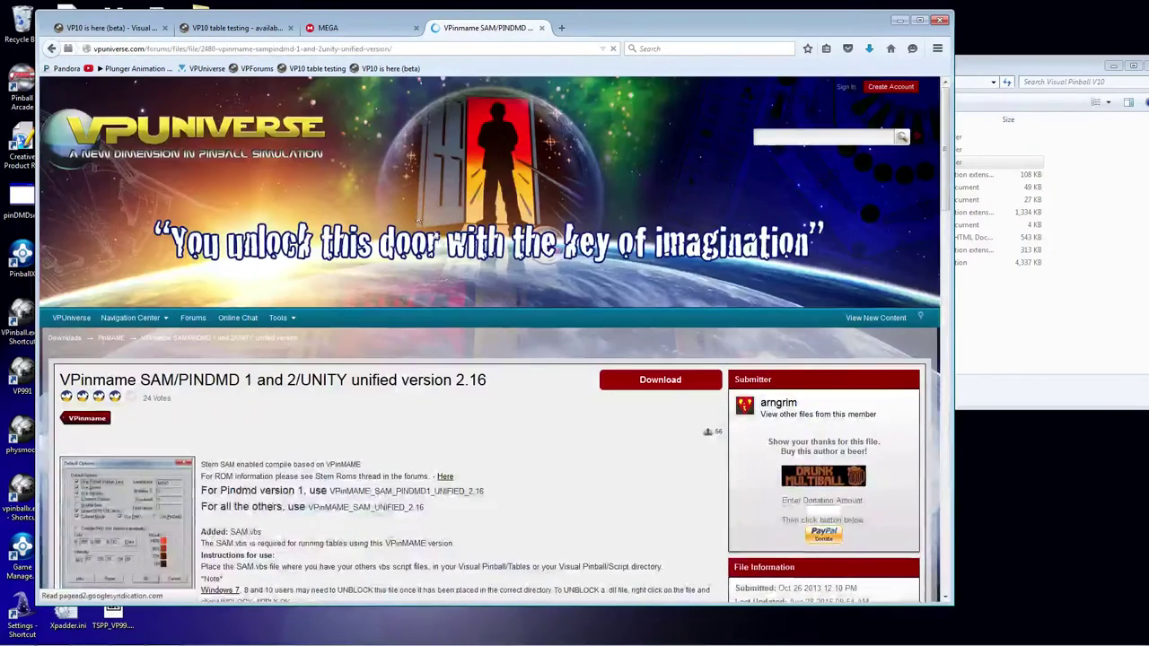
scroll(431, 270, "down", 4)
scroll(442, 248, "up", 1)
scroll(445, 249, "up", 1)
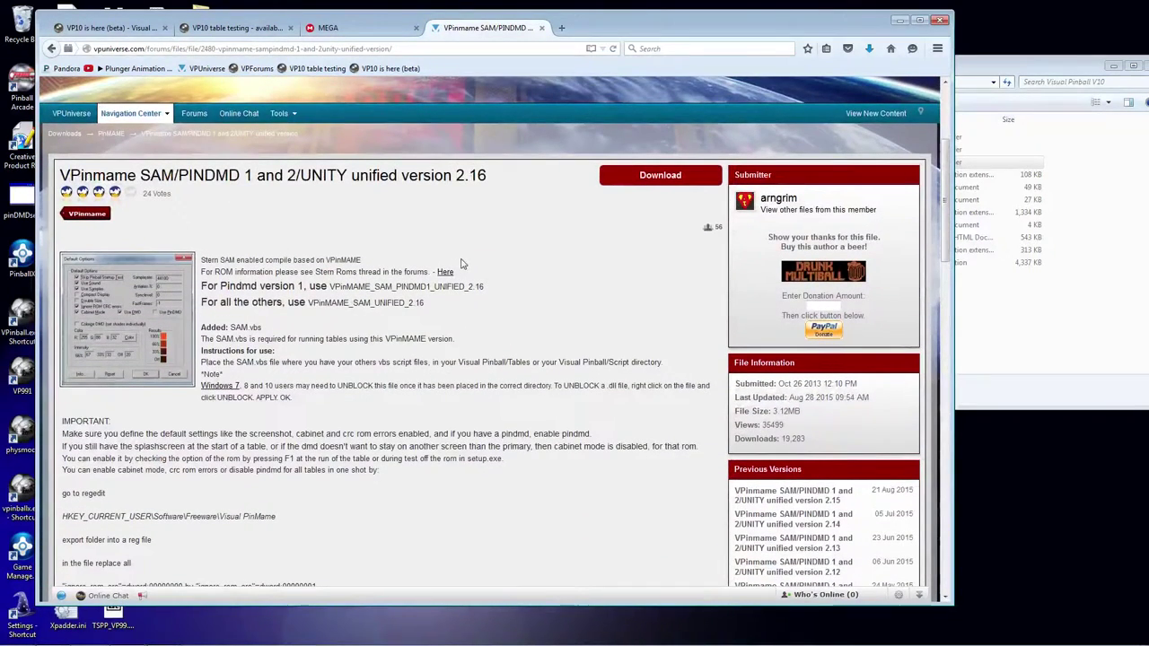
- Switch to the file window, open the VPinMAME folder inside Visual Pinball, and look through its files for the setup program
left_click(1044, 305)
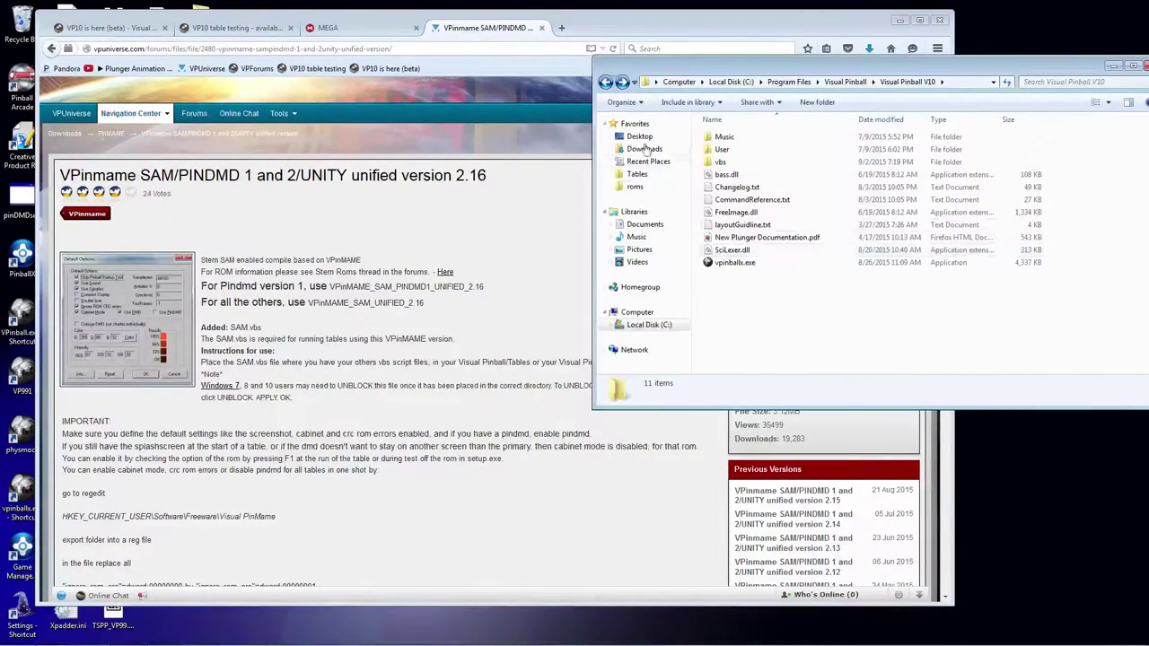
left_click(606, 84)
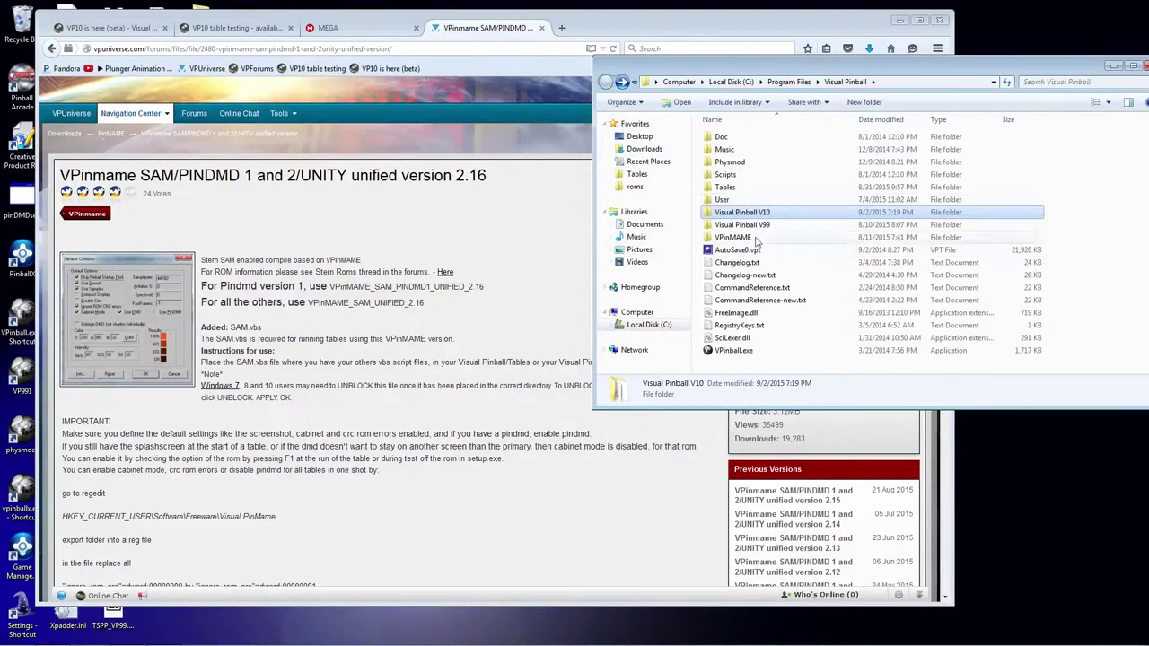
double_click(729, 237)
scroll(729, 237, "down", 4)
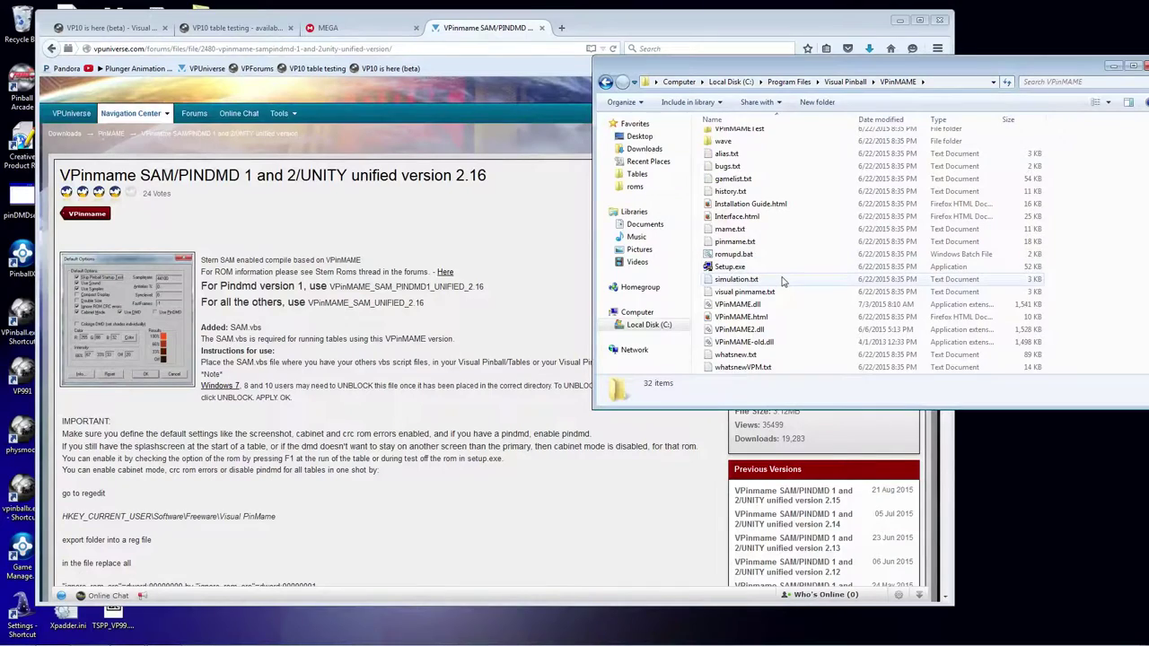
scroll(783, 346, "up", 2)
scroll(786, 300, "down", 2)
- Run Setup.exe from the VPinMAME folder, check the installed version on the About screen, and quit the setup program
double_click(729, 267)
left_click_drag(642, 208, 842, 55)
left_click(679, 249)
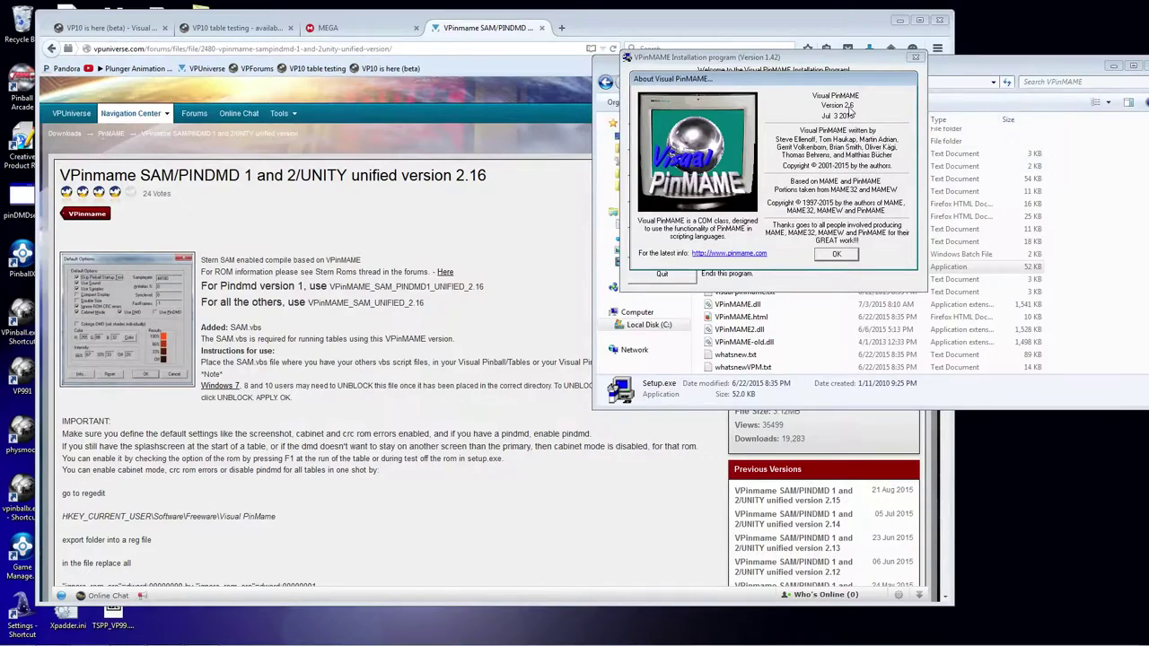
left_click(842, 255)
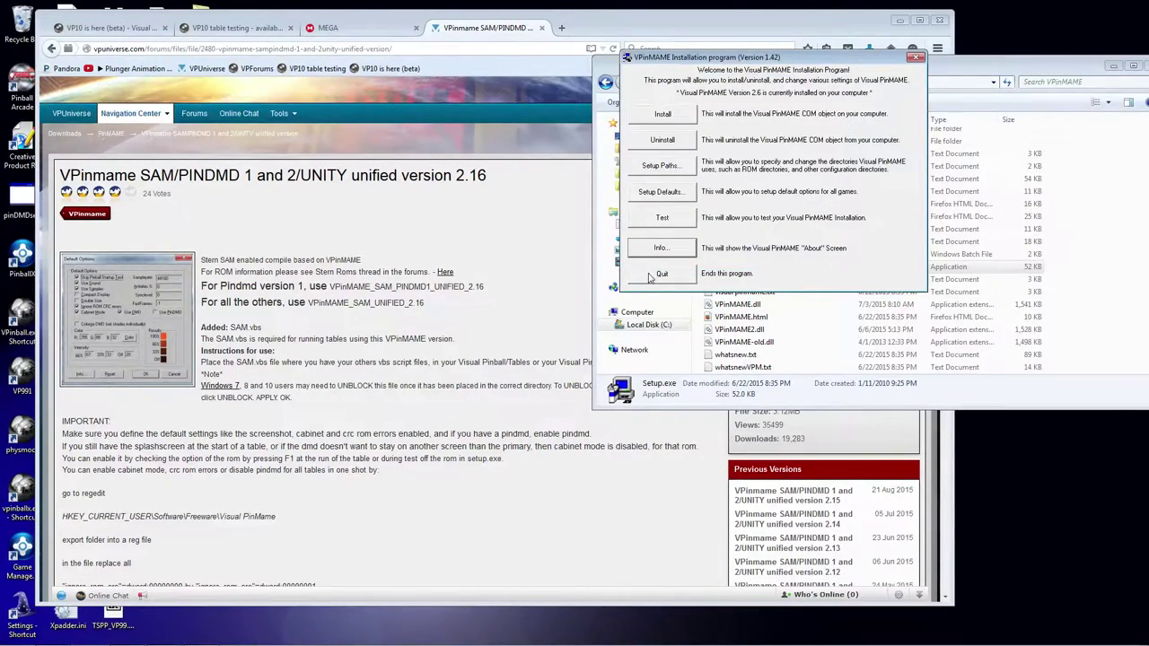
left_click(660, 274)
- Request the VPinmame unified version 2.16 download in Firefox and sign in to VPUniverse to get access to its files
left_click(506, 250)
left_click(652, 176)
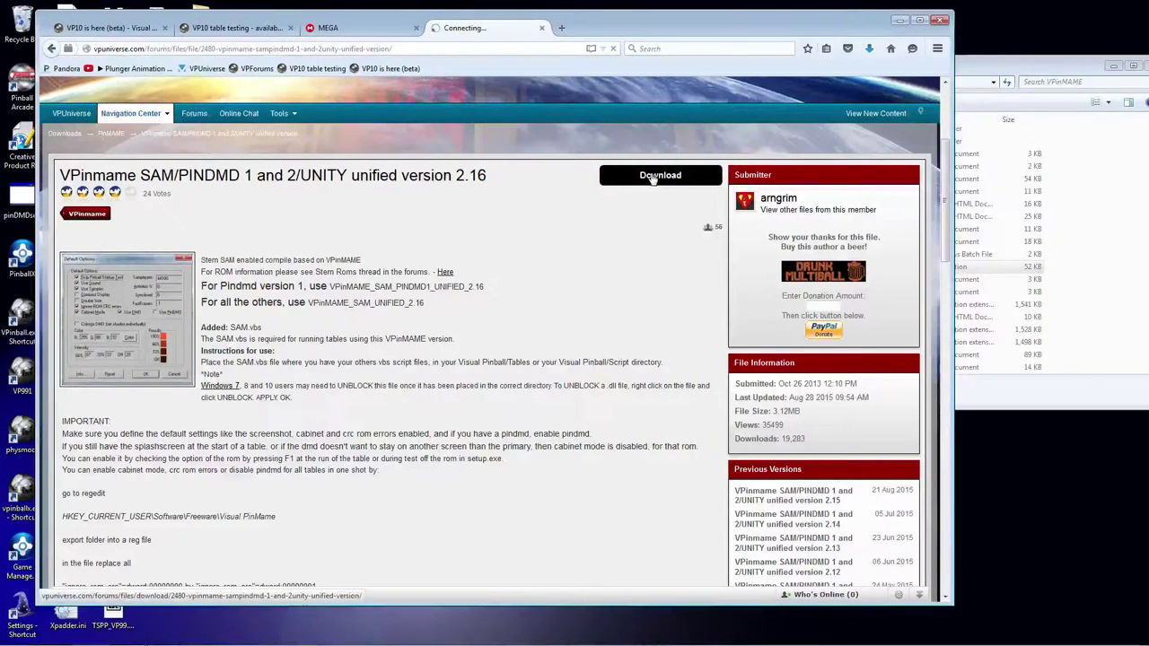
scroll(565, 262, "down", 3)
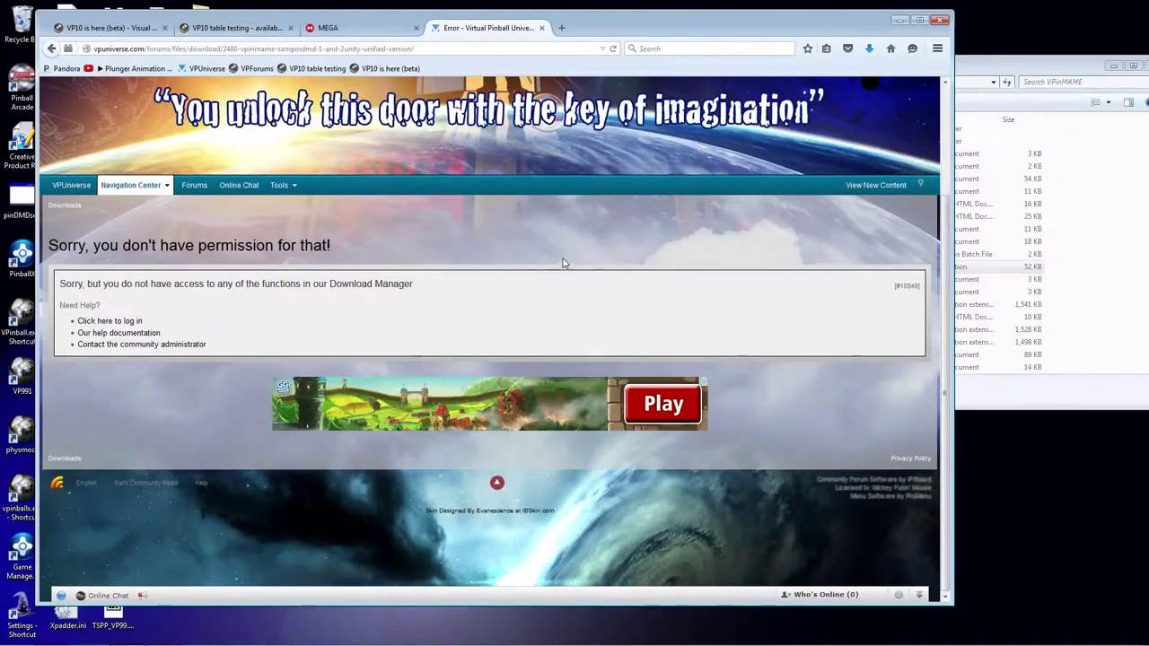
scroll(564, 263, "up", 3)
left_click(845, 87)
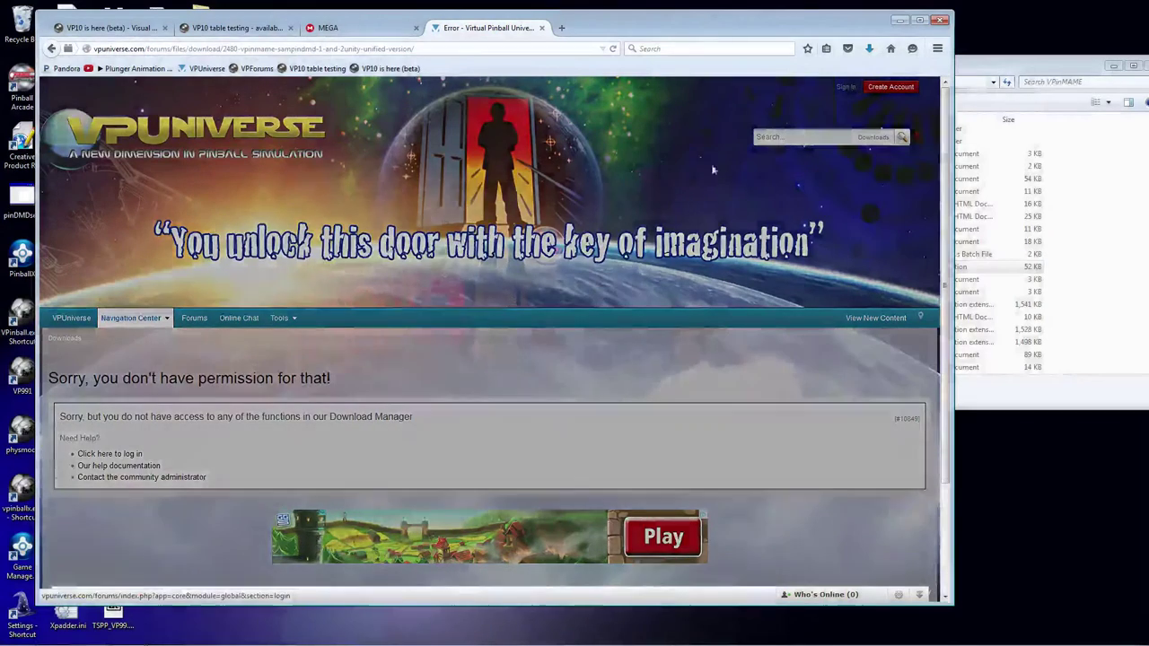
left_click(488, 342)
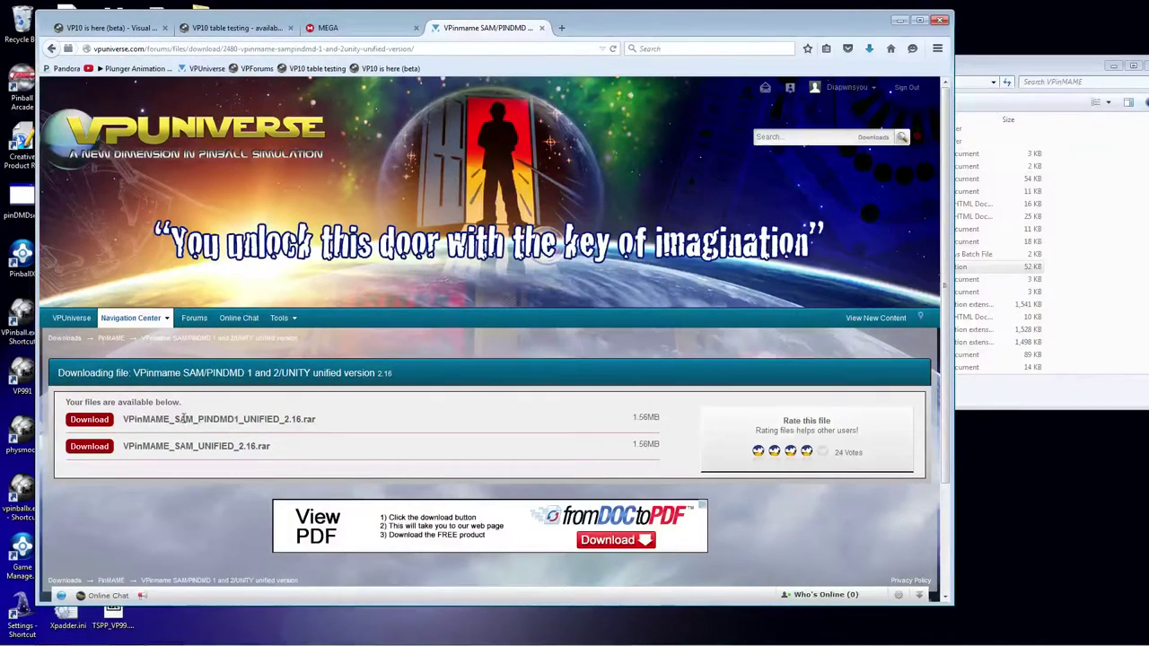
- Download VPinMAME_SAM_UNIFIED_2.16.rar and save it to disk
scroll(197, 444, "down", 1)
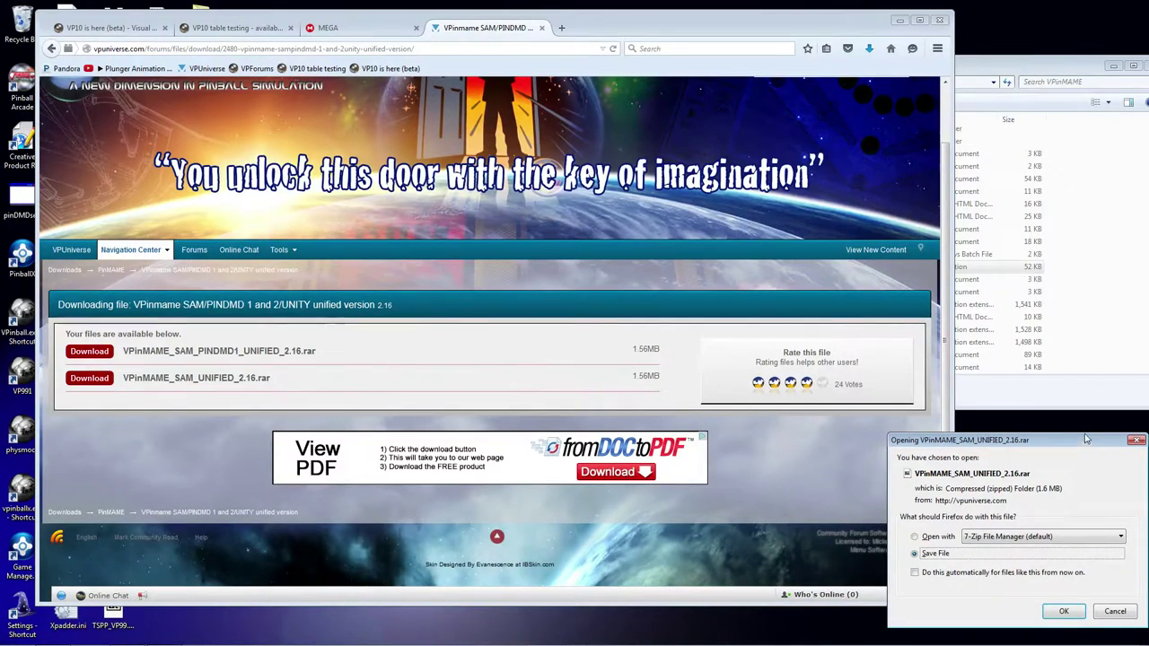
left_click(795, 335)
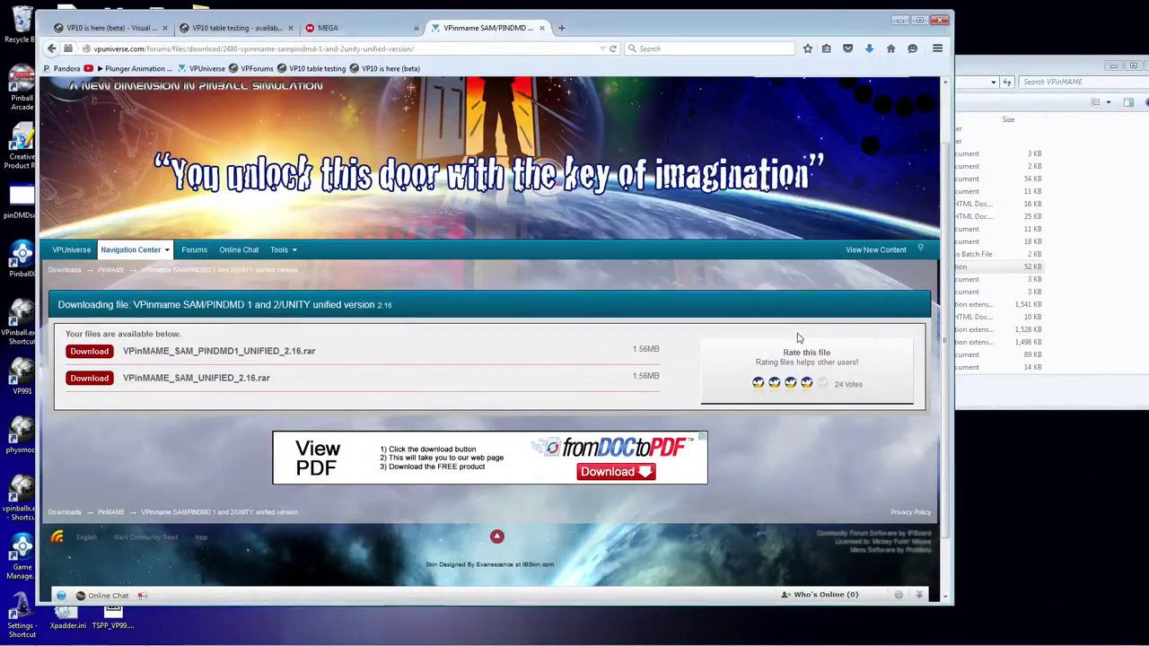
left_click(521, 314)
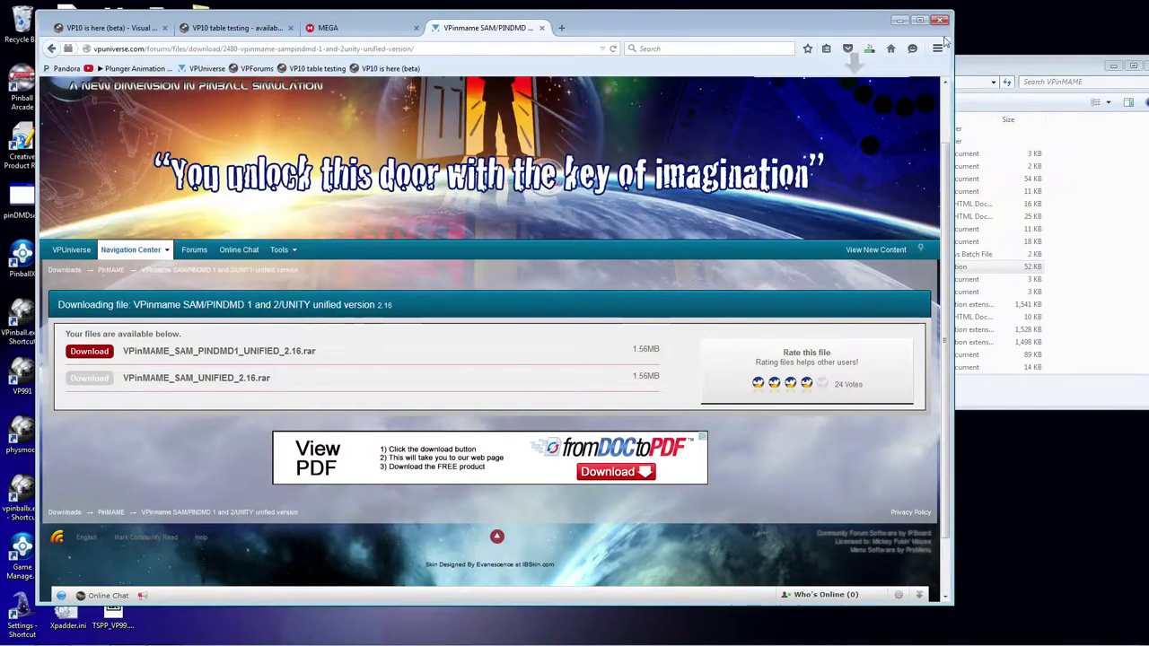
- Minimize the browser, open the downloaded VPinMAME_SAM_UNIFIED_2.16.rar from the desktop, and place its window beside the VPinMAME folder
left_click(902, 22)
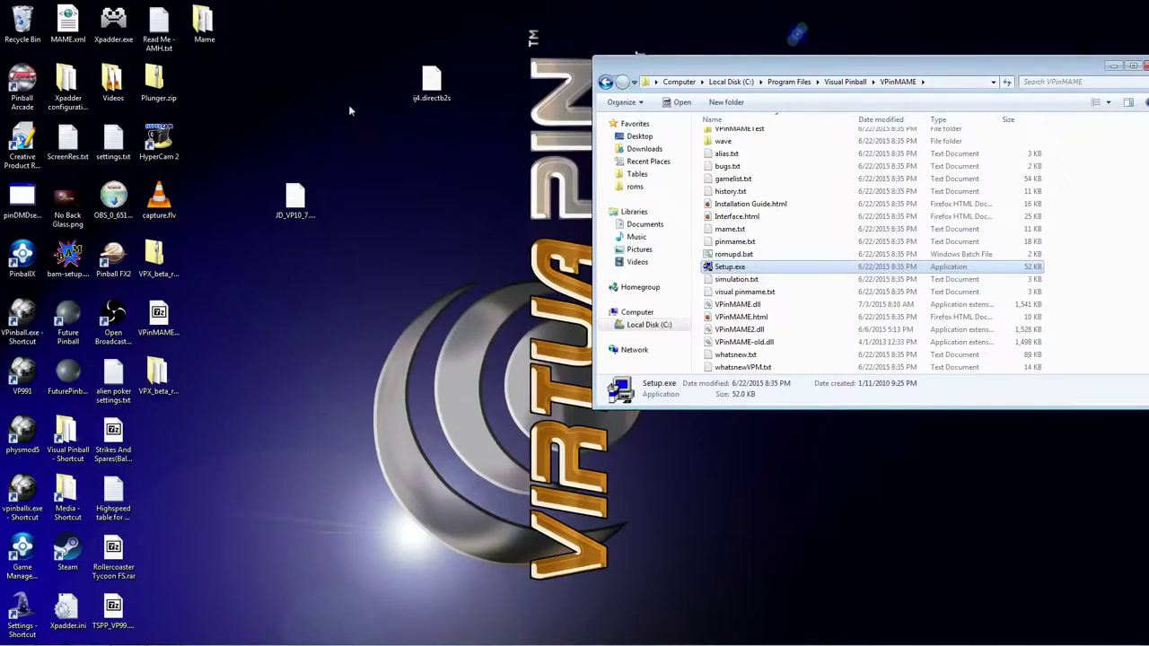
left_click(159, 321)
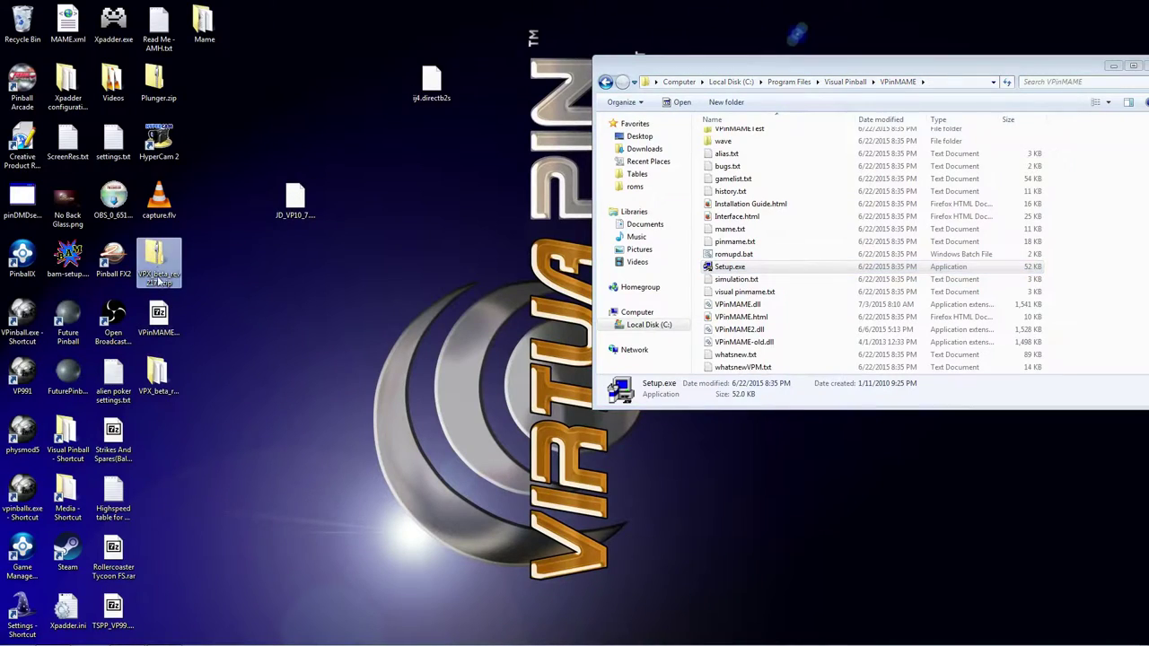
double_click(159, 323)
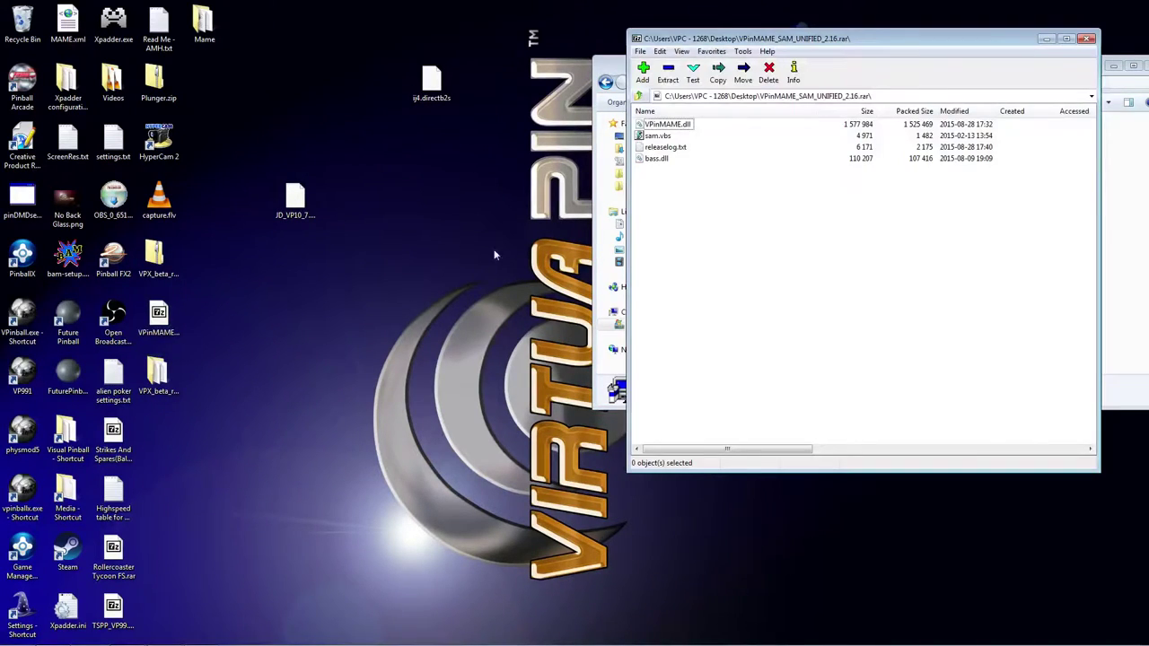
left_click_drag(799, 40, 235, 75)
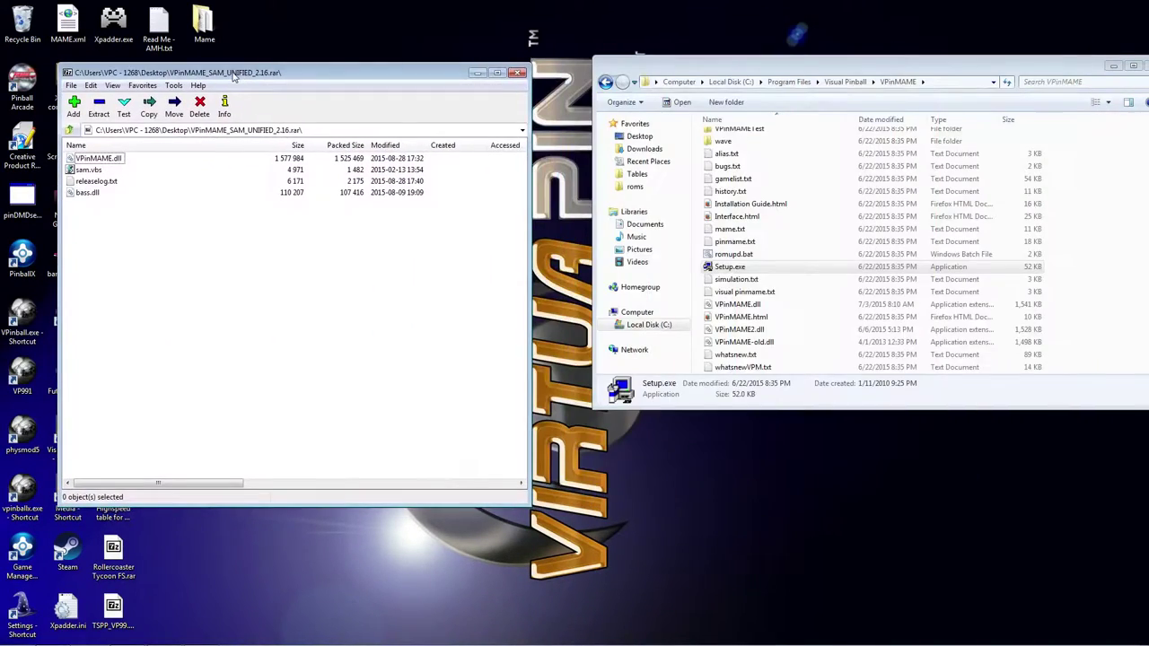
- Look through the VPinMAME folder for existing counterparts of the archive's VPinMAME.dll, sam.vbs and bass.dll
left_click(87, 193)
left_click(95, 171, "ctrl")
left_click(100, 160, "ctrl")
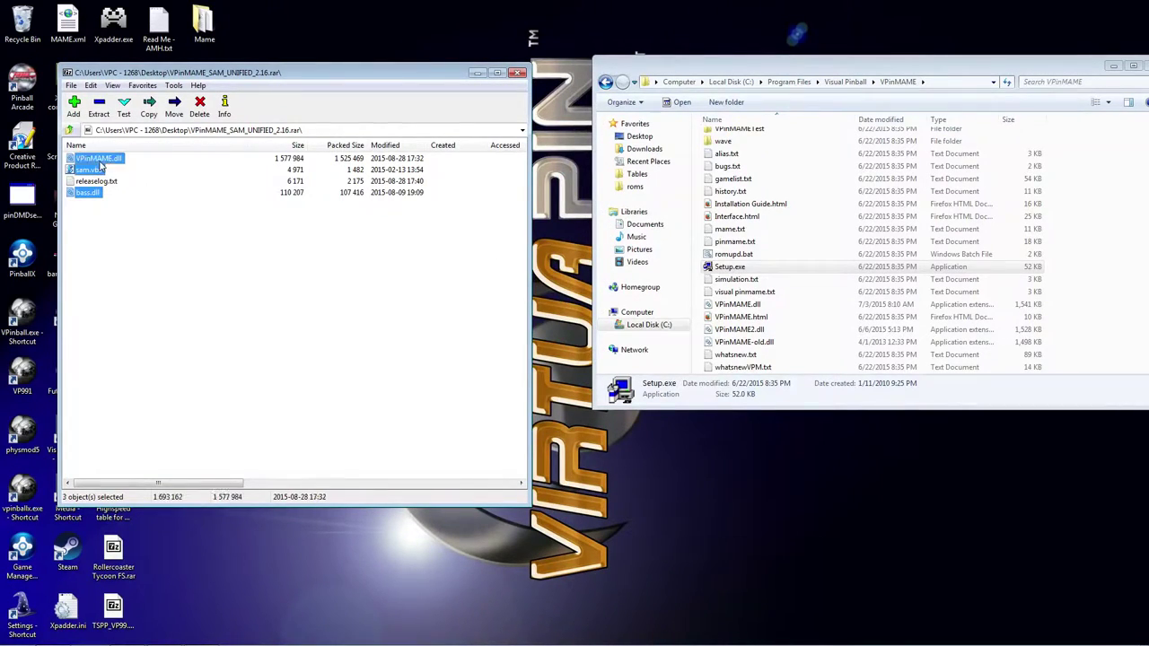
left_click(853, 272)
left_click(839, 330)
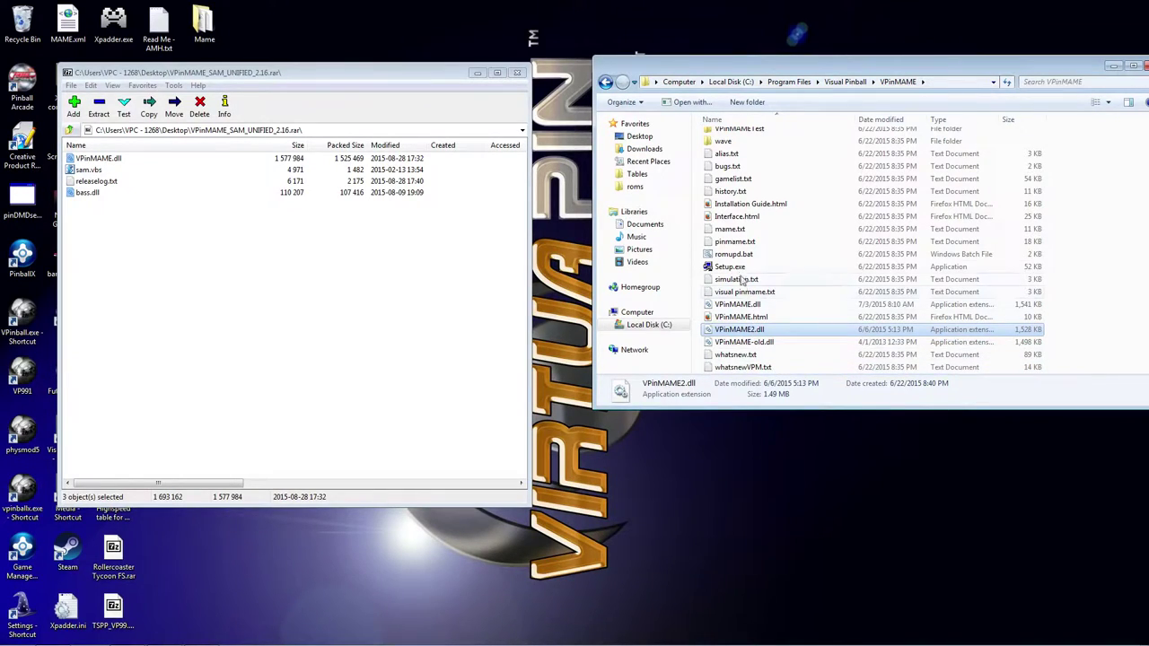
left_click(754, 230)
scroll(758, 257, "up", 1)
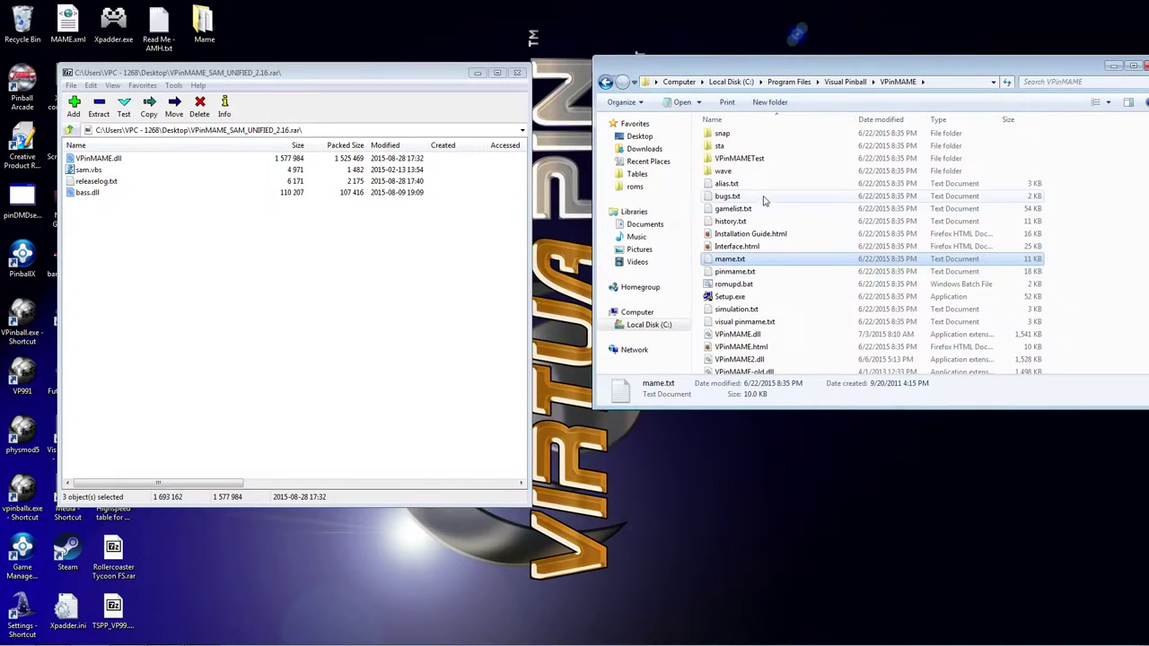
scroll(763, 255, "up", 3)
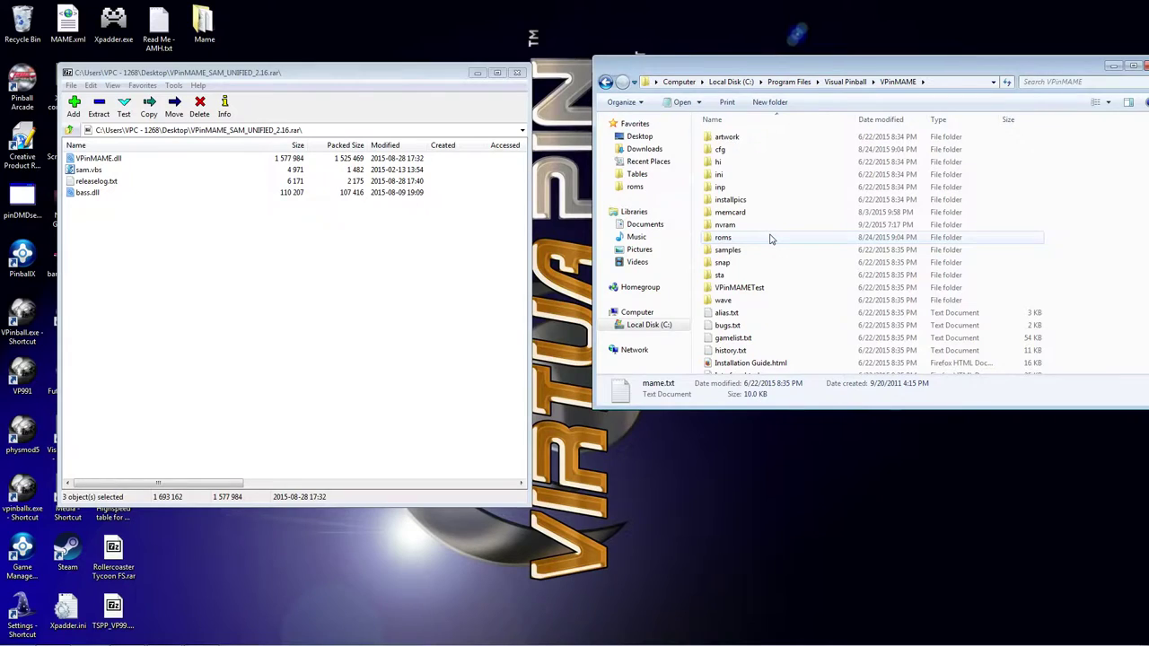
scroll(765, 229, "down", 4)
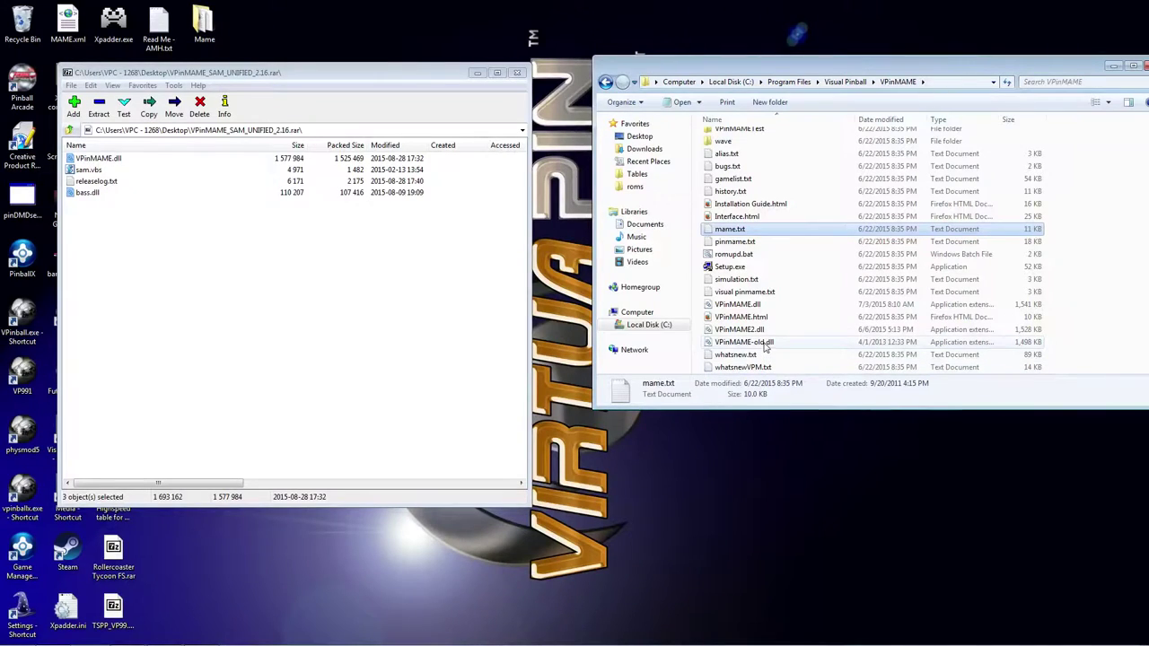
- Copy VPinMAME.dll from the archive into the VPinMAME folder, replacing the existing file
left_click(133, 198)
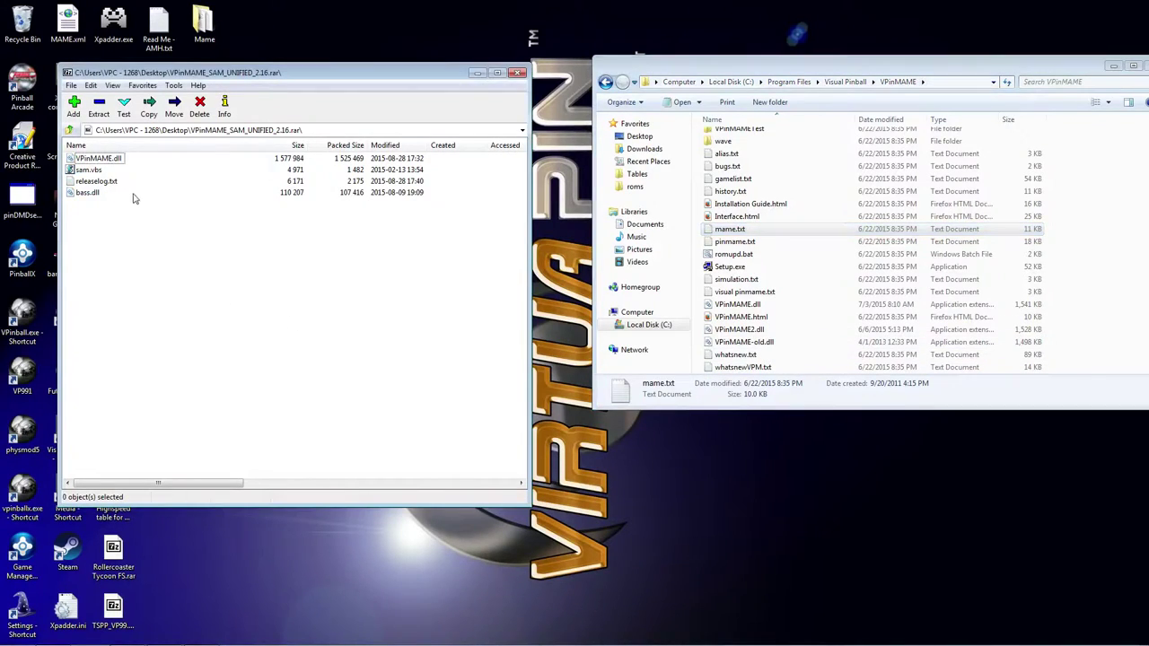
left_click(90, 170)
left_click(101, 160, "ctrl")
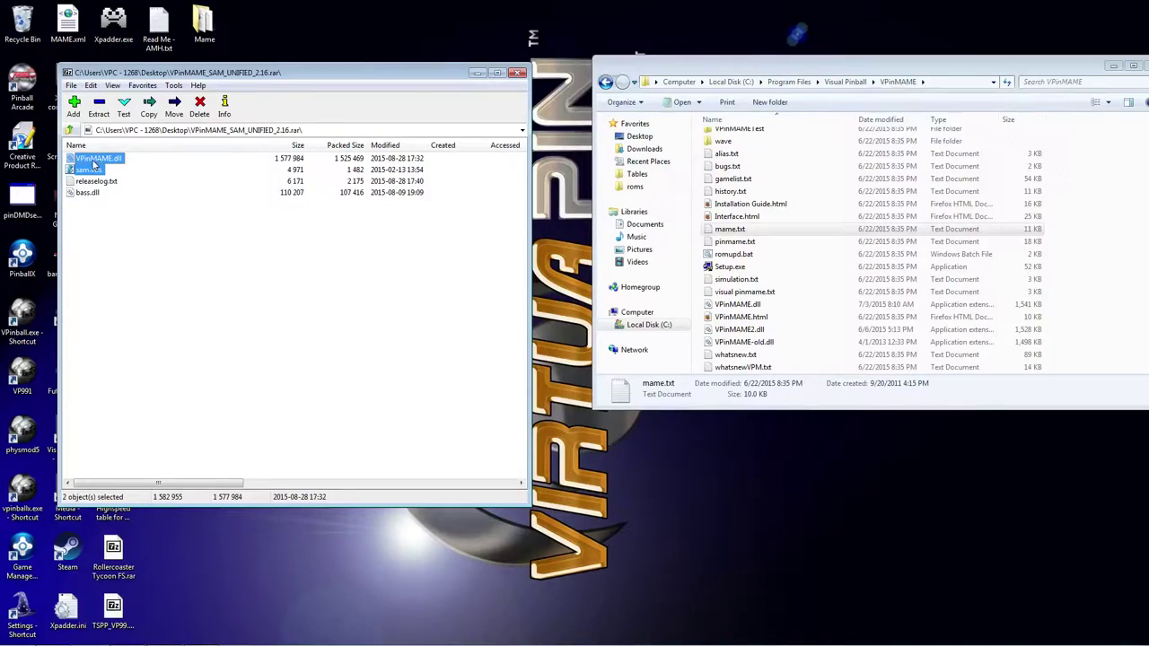
left_click_drag(101, 160, 1080, 305)
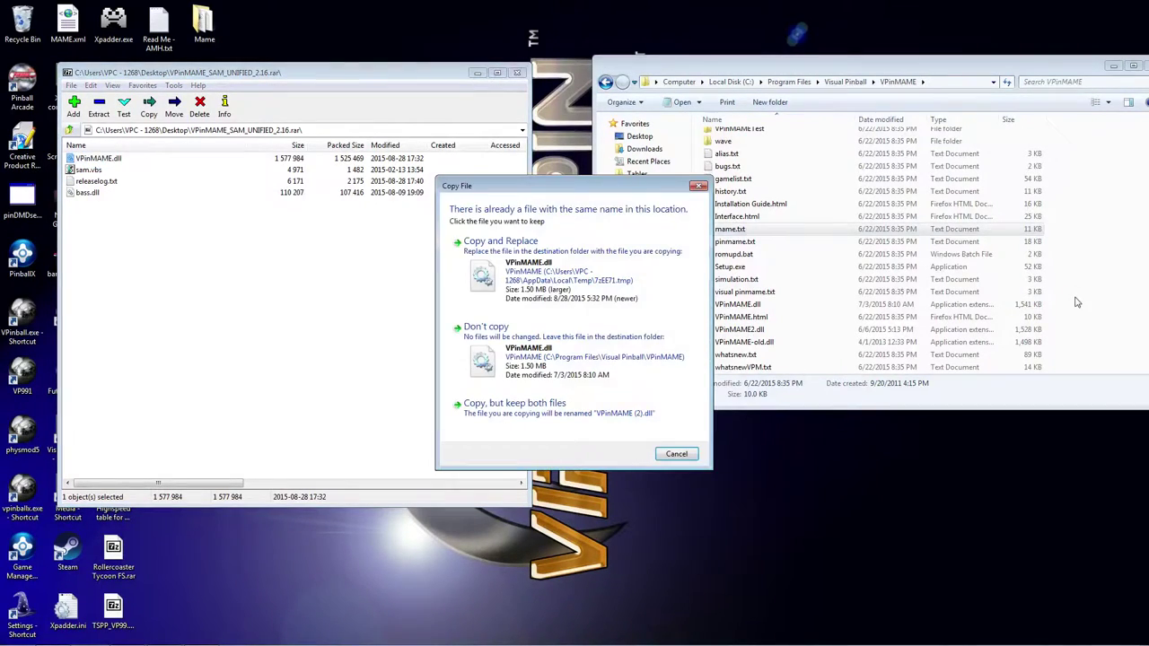
left_click(508, 275)
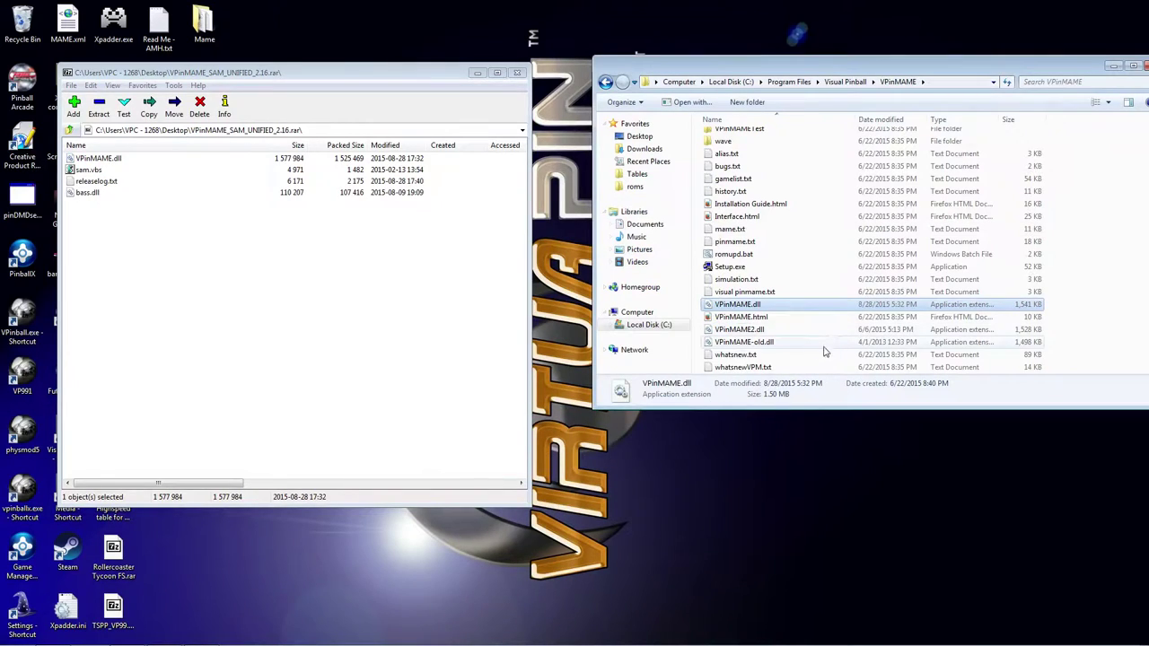
- Point out the backup files VPinMAME2.dll and VPinMAME-old.dll, and check the contents of the VPinMAMETest folder
left_click(760, 332)
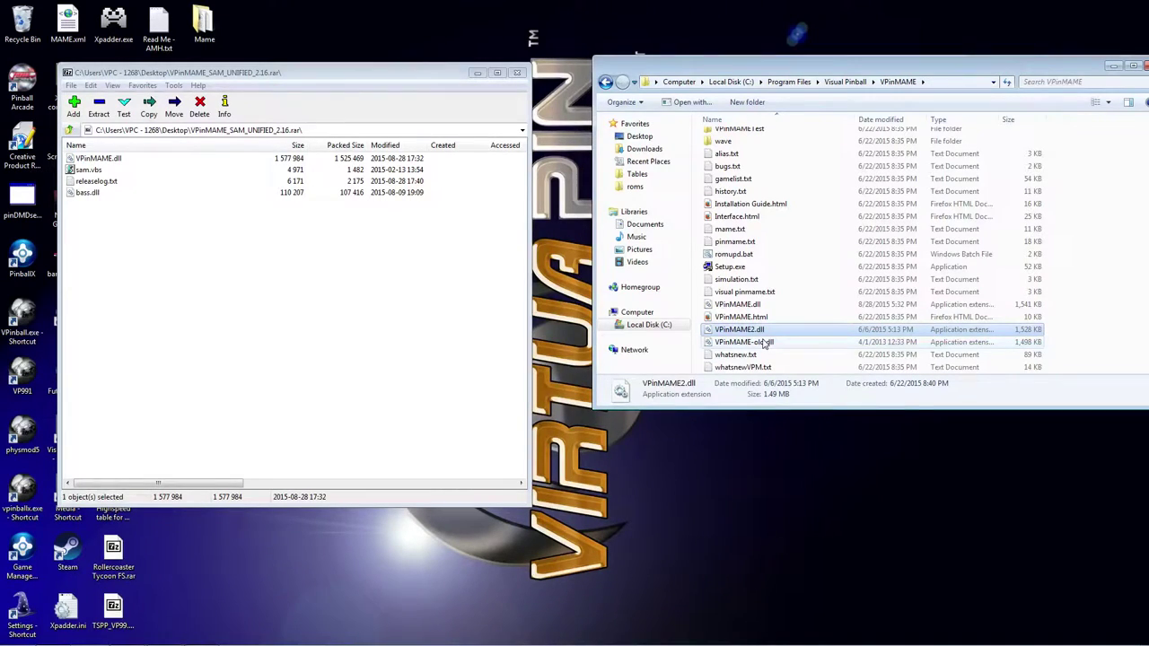
left_click(764, 343, "ctrl")
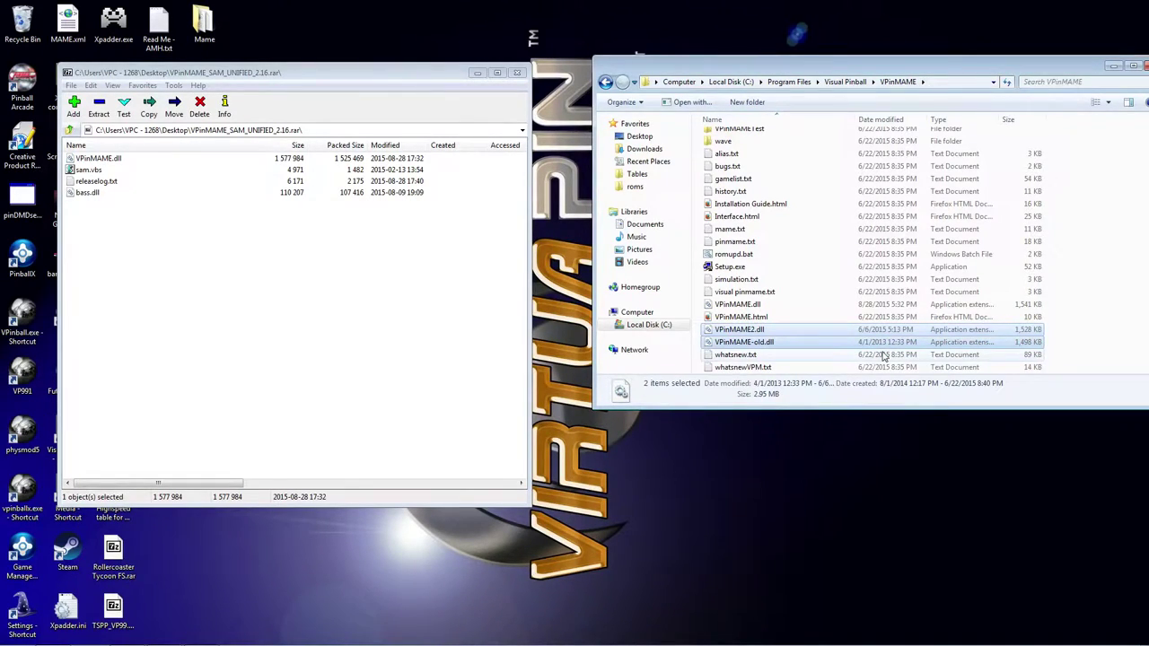
left_click(1121, 305)
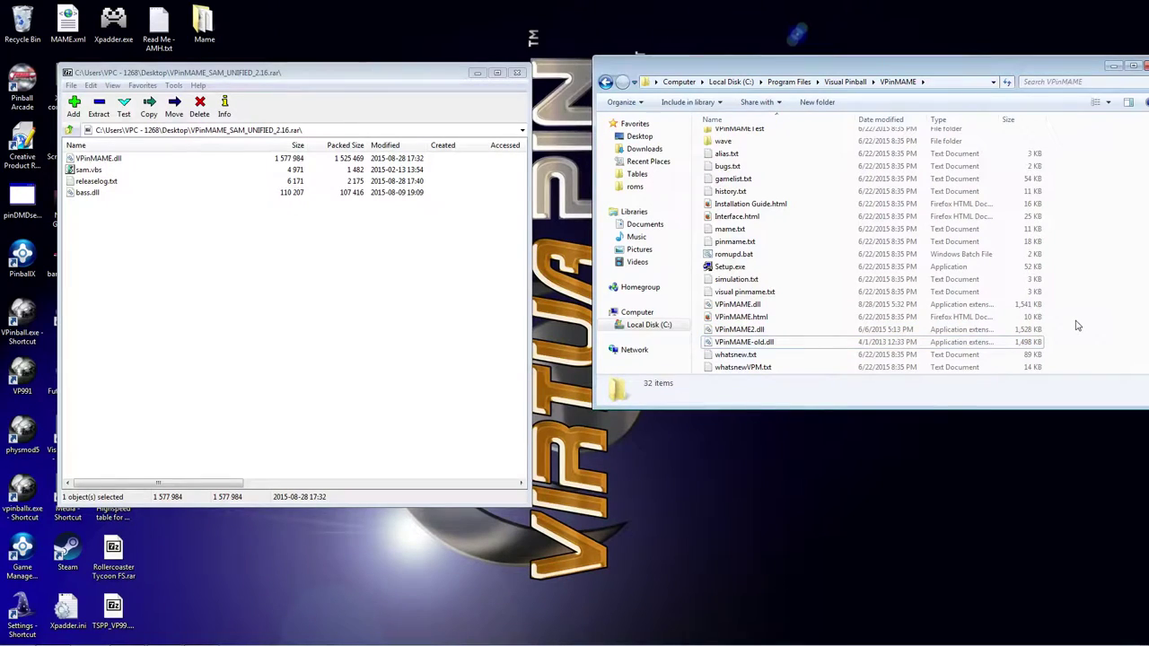
scroll(829, 260, "up", 5)
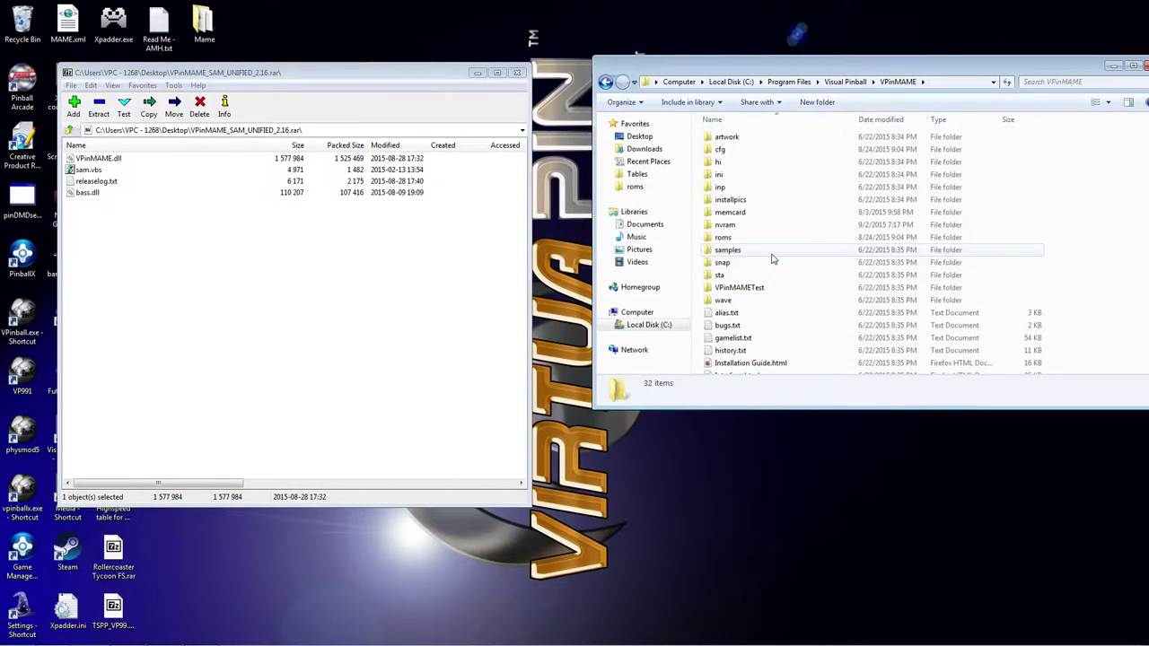
double_click(758, 288)
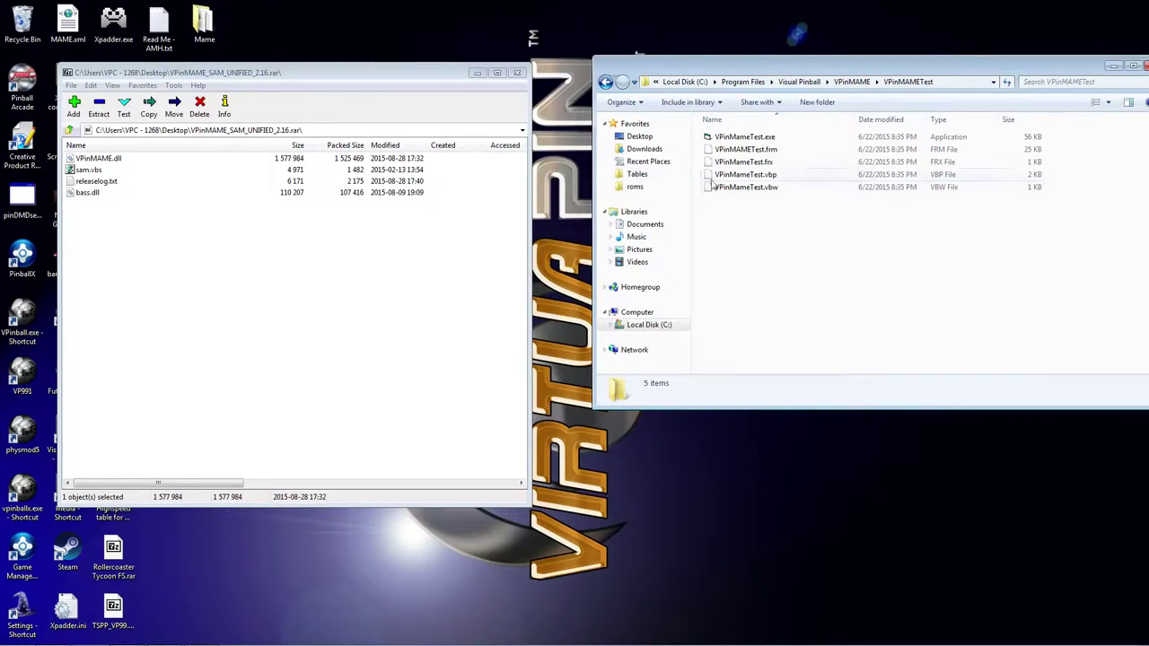
left_click(606, 82)
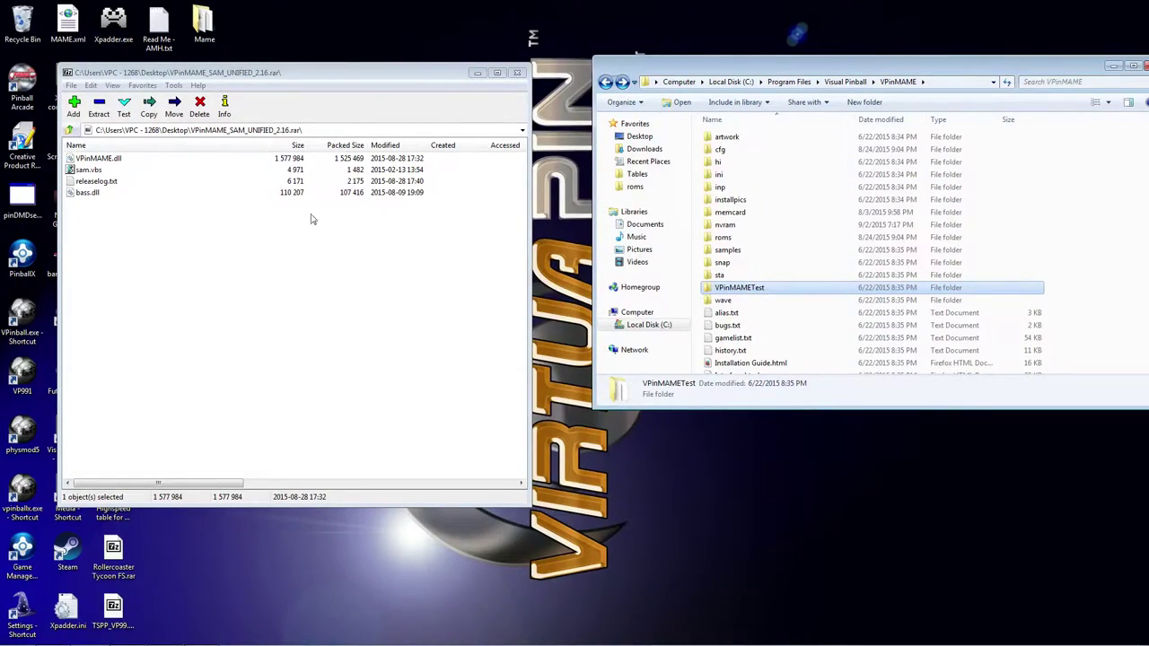
- Go up to the Visual Pinball folder and check whether the Visual Pinball V99 folder holds the script files
left_click(606, 82)
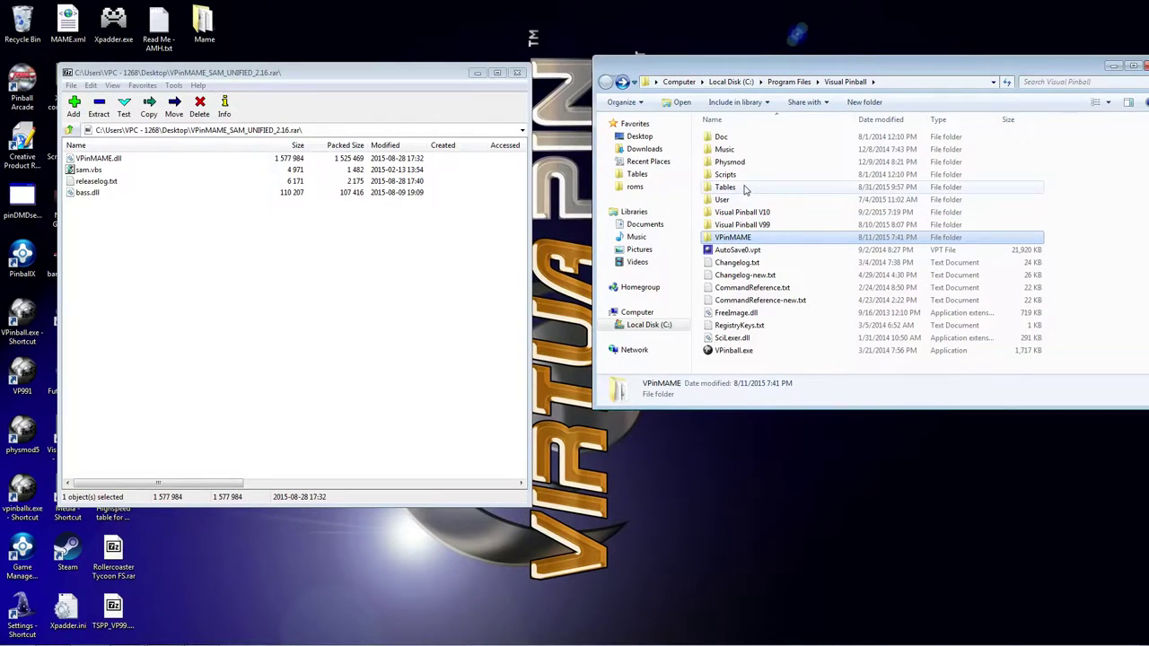
double_click(745, 224)
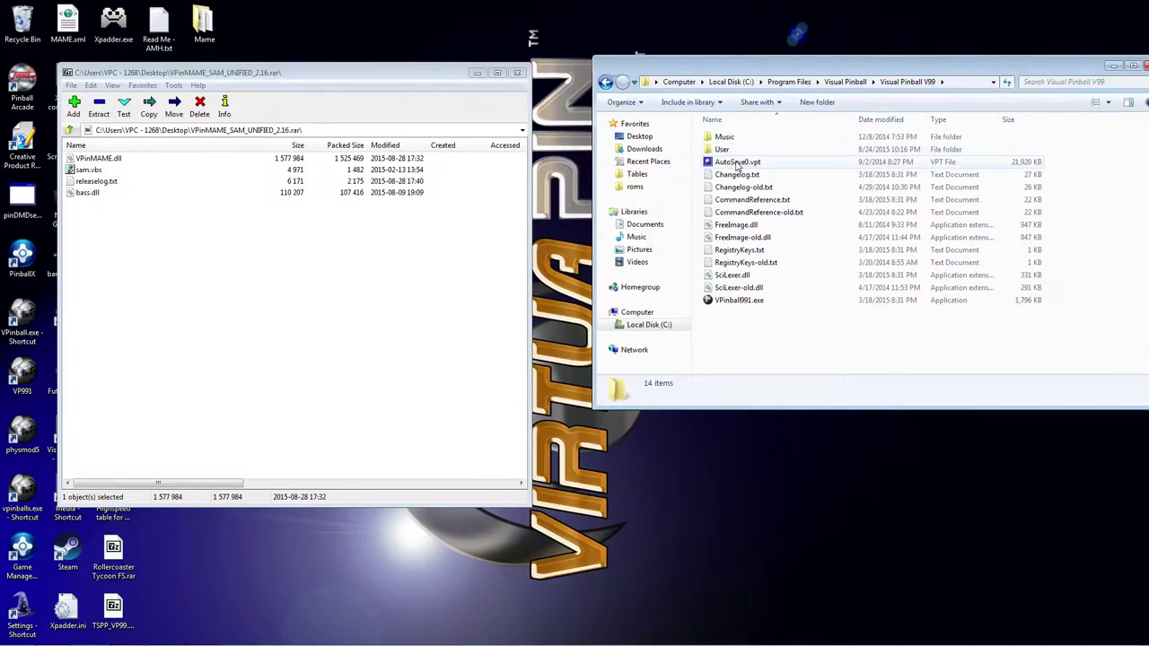
left_click(607, 82)
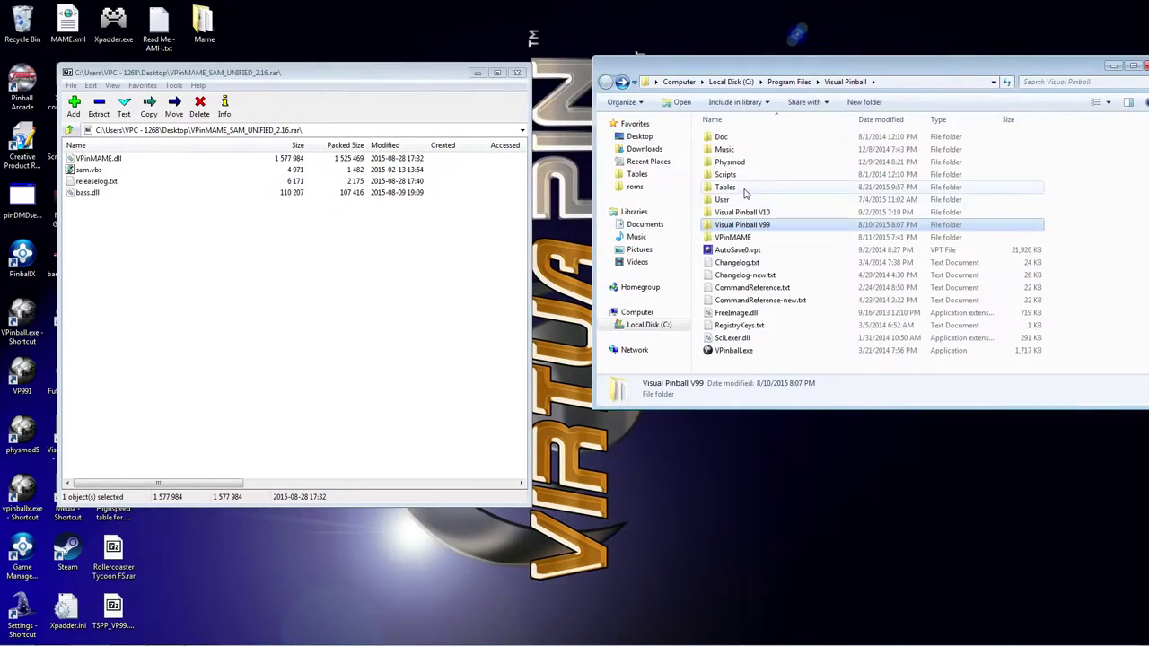
- Locate sam.vbs in the Visual Pinball Tables folder and replace it with the archive's copy
double_click(745, 188)
left_click(746, 189)
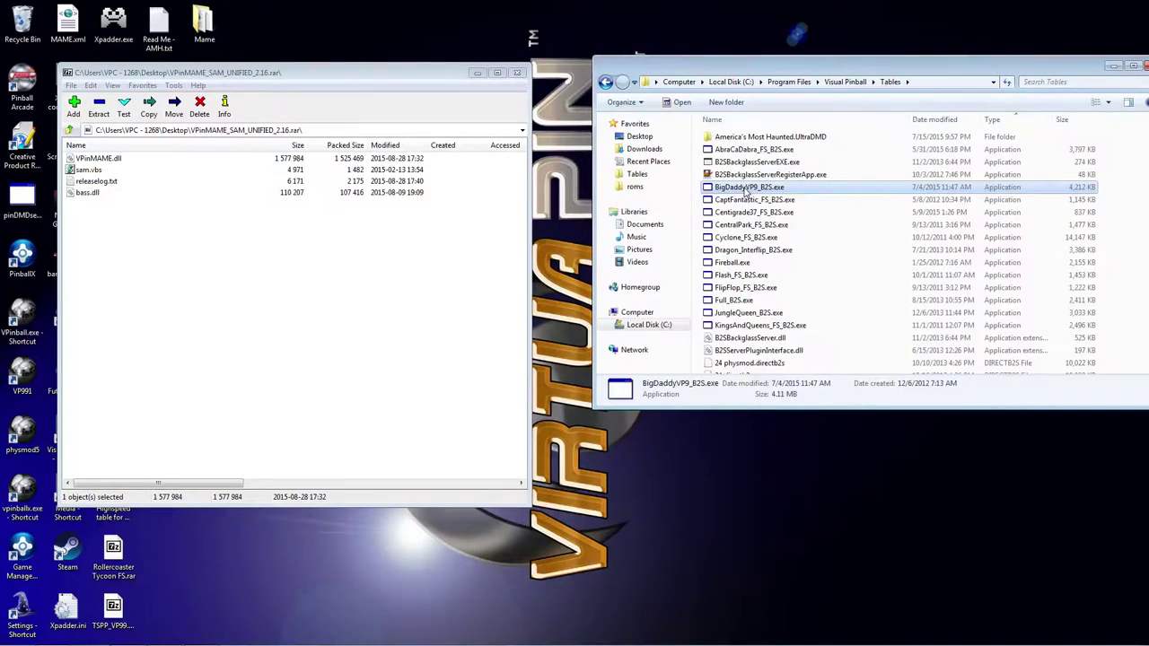
type("sam")
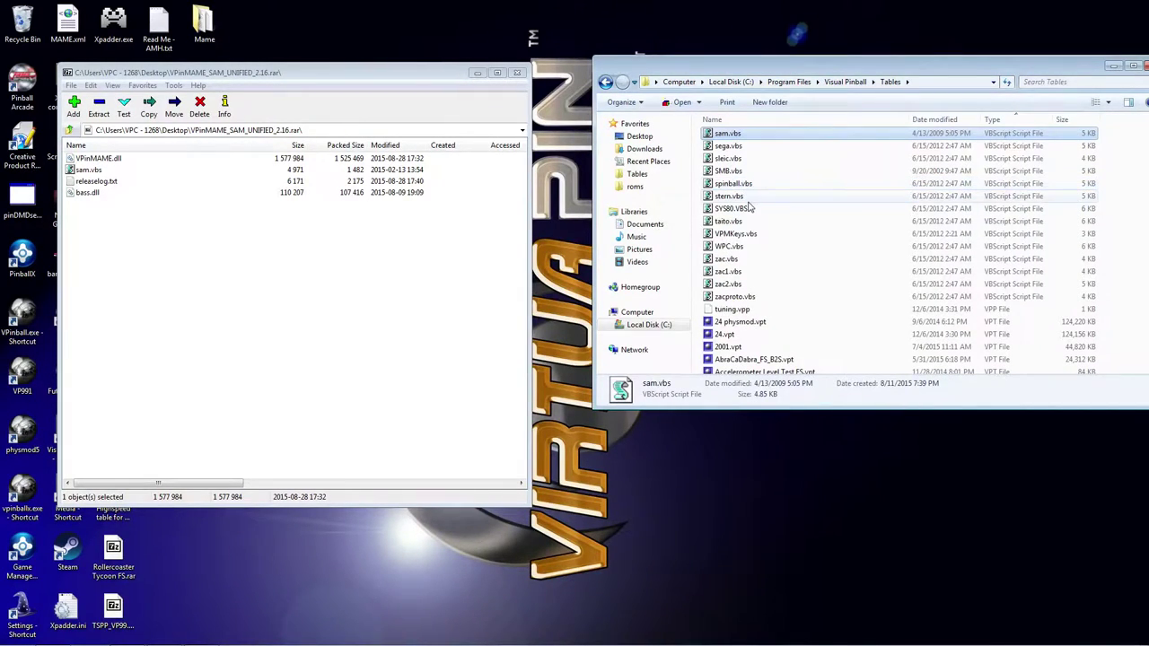
left_click(87, 171)
left_click_drag(86, 173, 1127, 240)
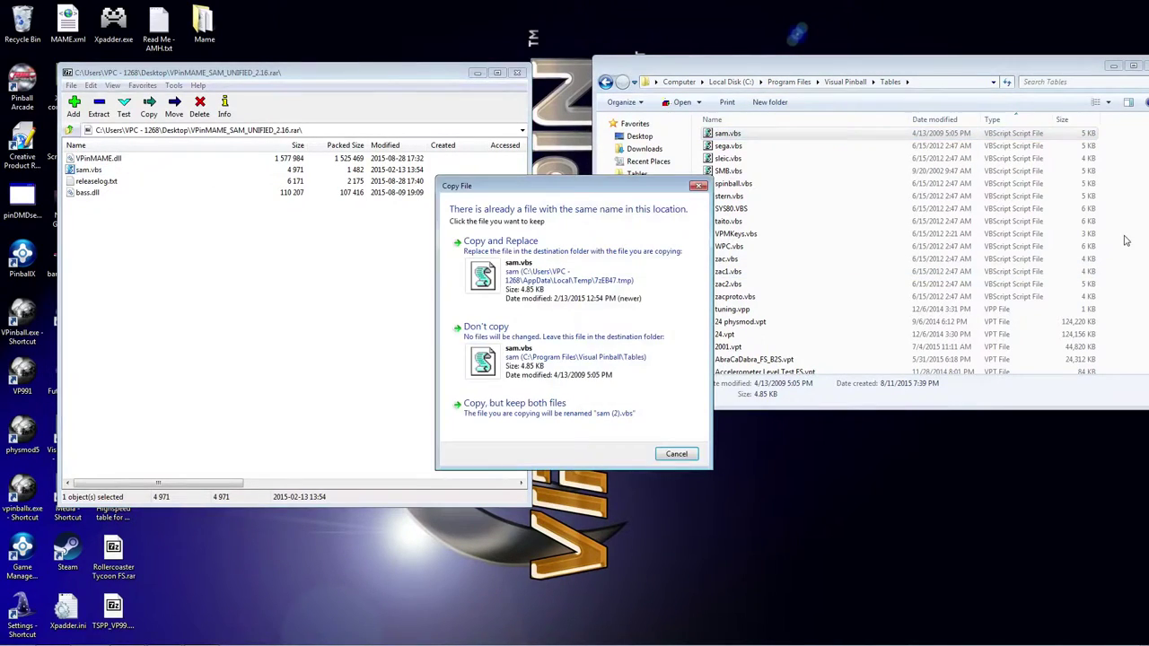
left_click(559, 289)
left_click_drag(833, 68, 776, 70)
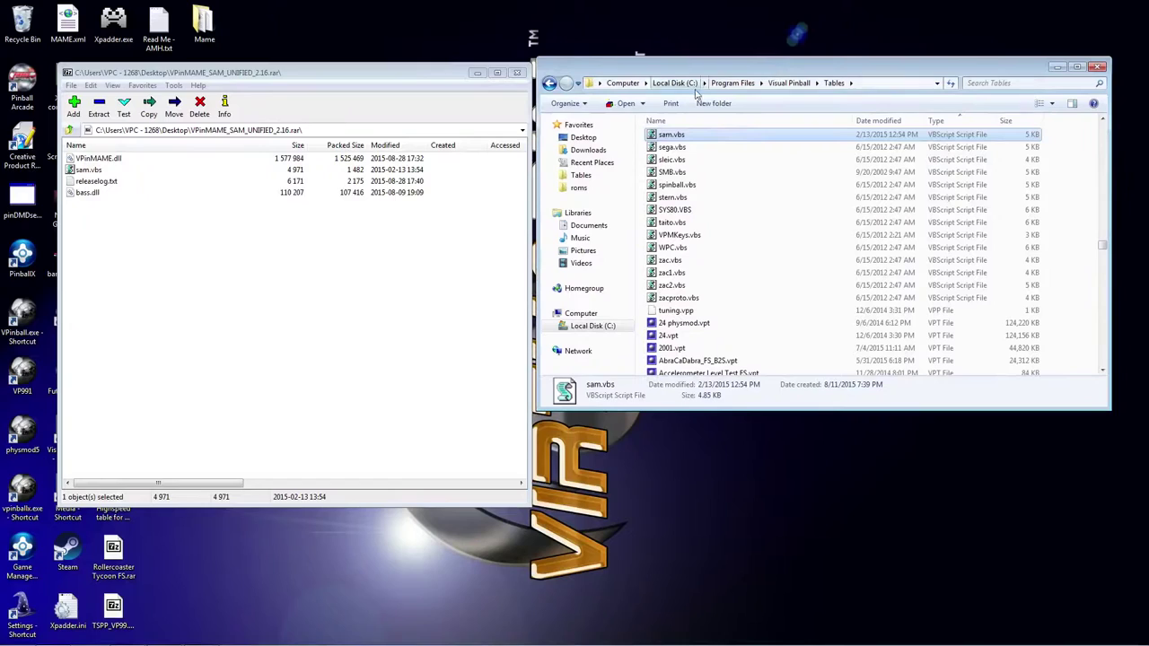
- Open the vbs folder inside Visual Pinball V10 and check its scripts for an existing sam.vbs
left_click(550, 82)
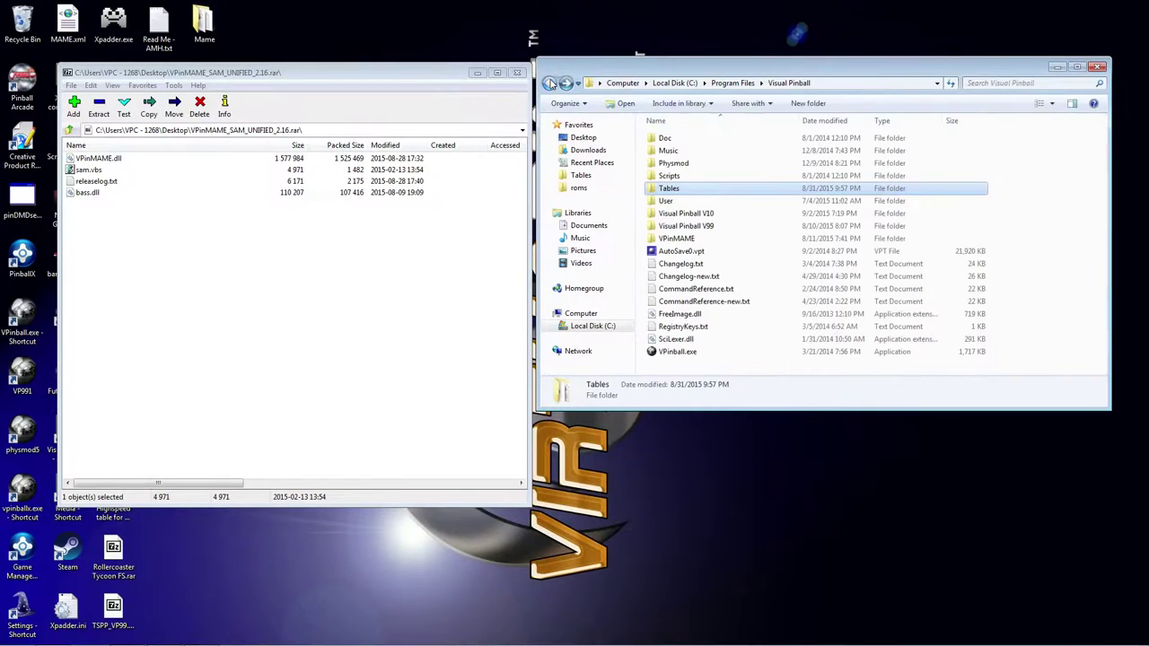
double_click(688, 215)
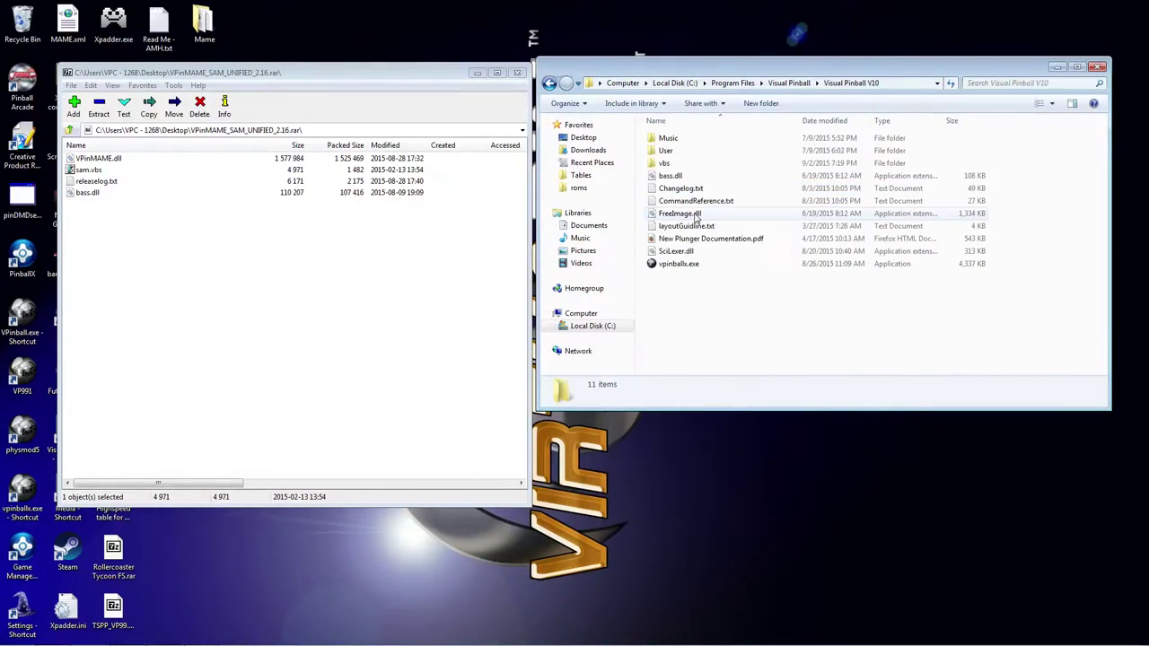
double_click(669, 163)
left_click(310, 361)
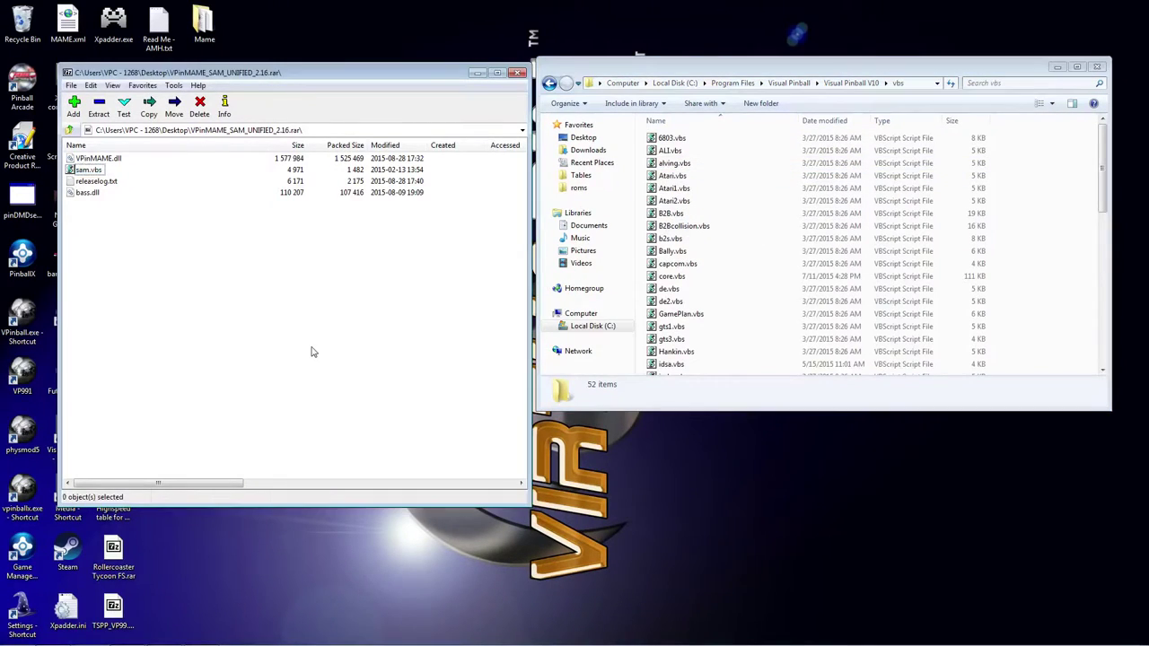
left_click(85, 172)
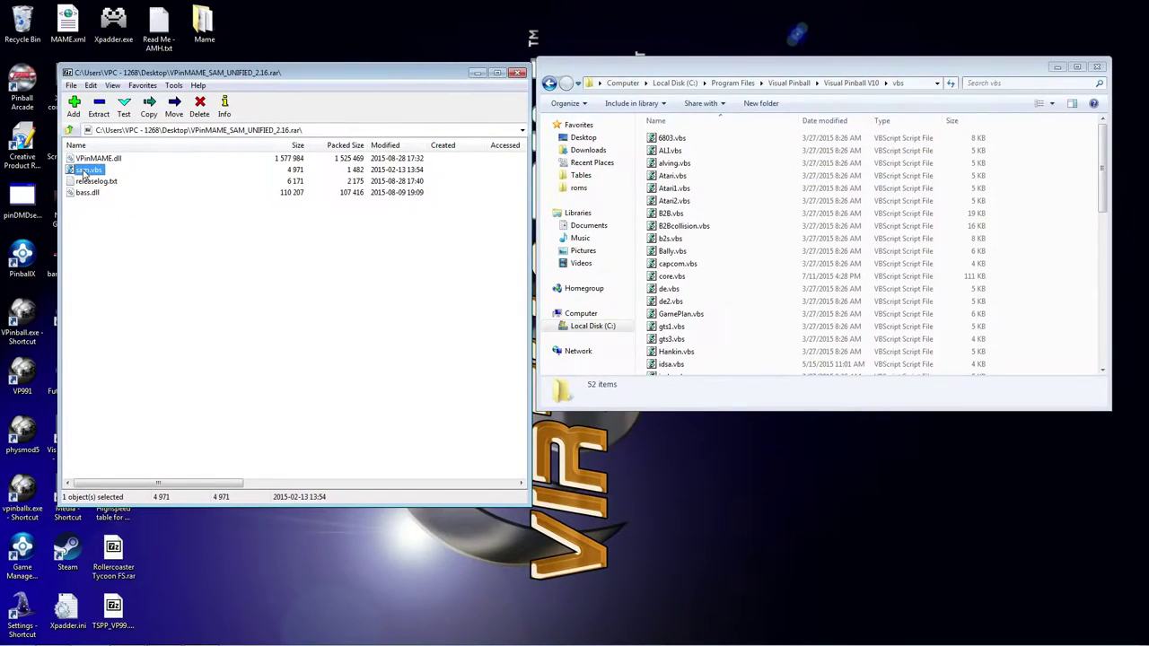
left_click(669, 301)
scroll(698, 323, "down", 9)
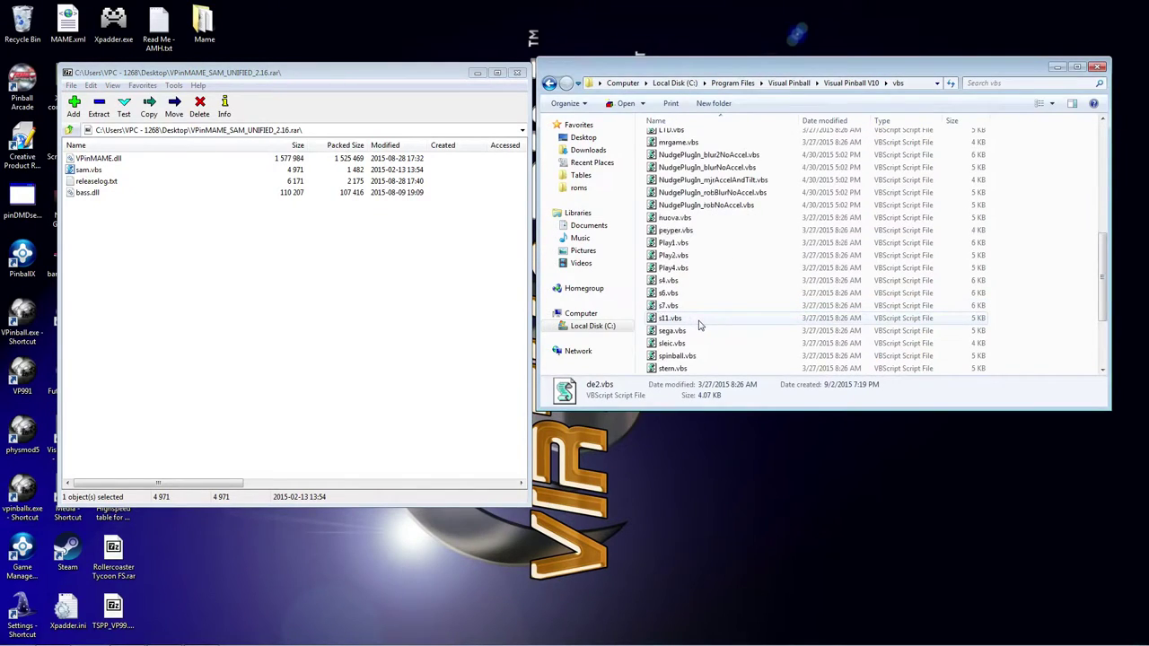
left_click(718, 311)
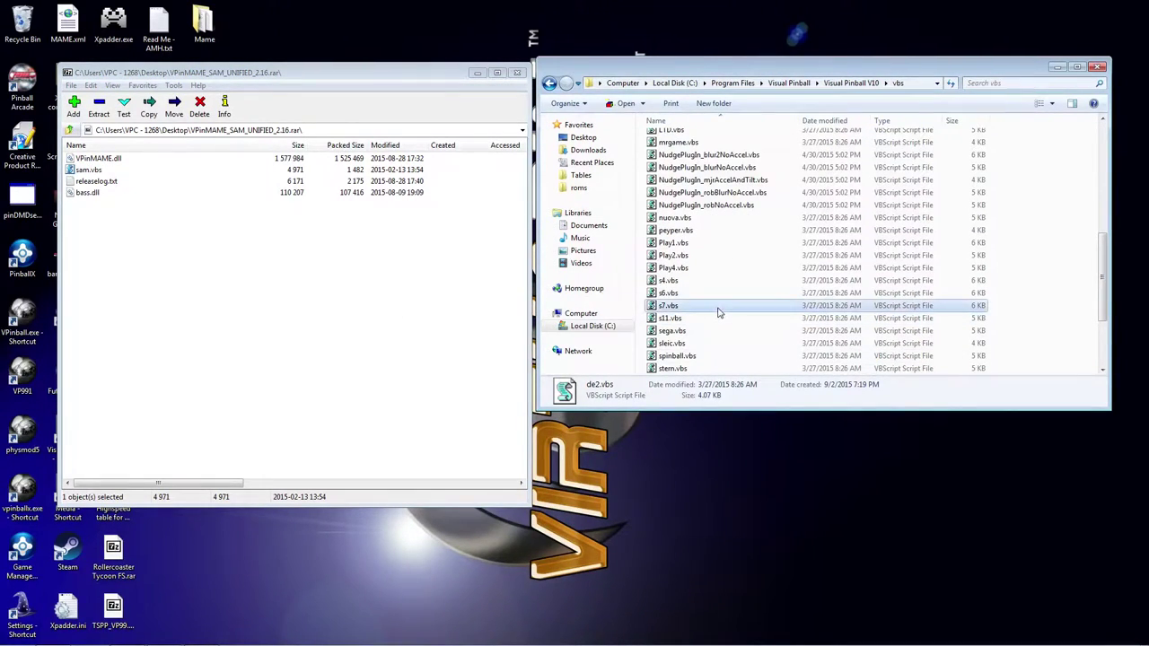
scroll(718, 312, "down", 1)
- Copy sam.vbs from the archive into the Visual Pinball V10 vbs folder and go back to the parent folder
left_click(344, 310)
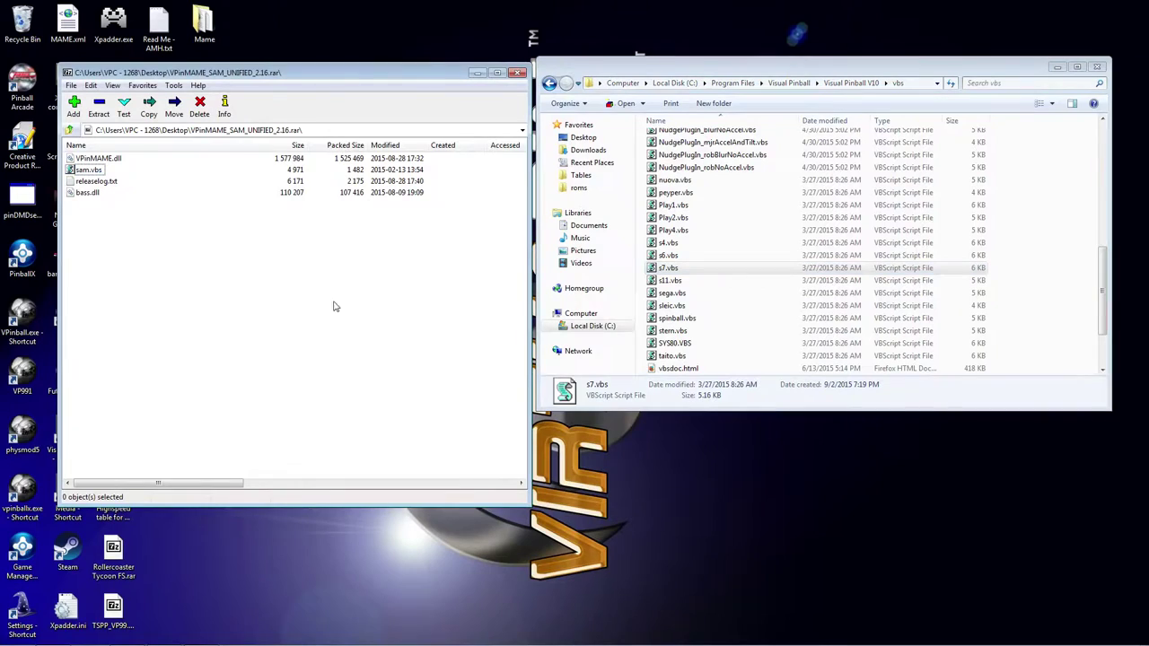
left_click_drag(88, 169, 1039, 275)
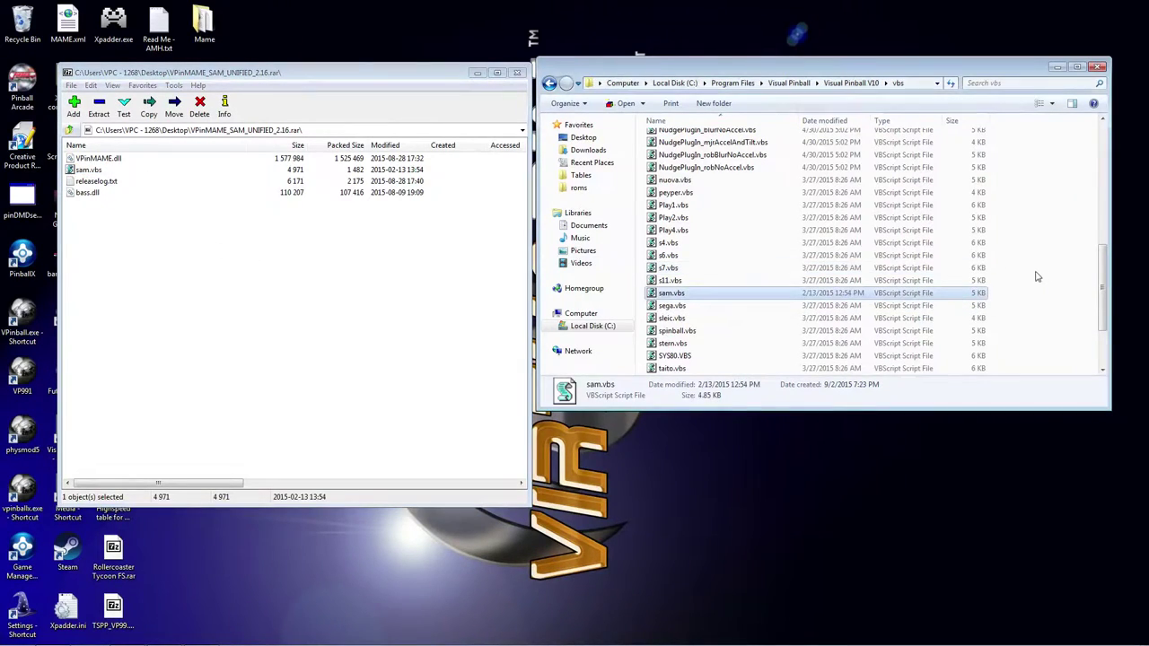
left_click(549, 83)
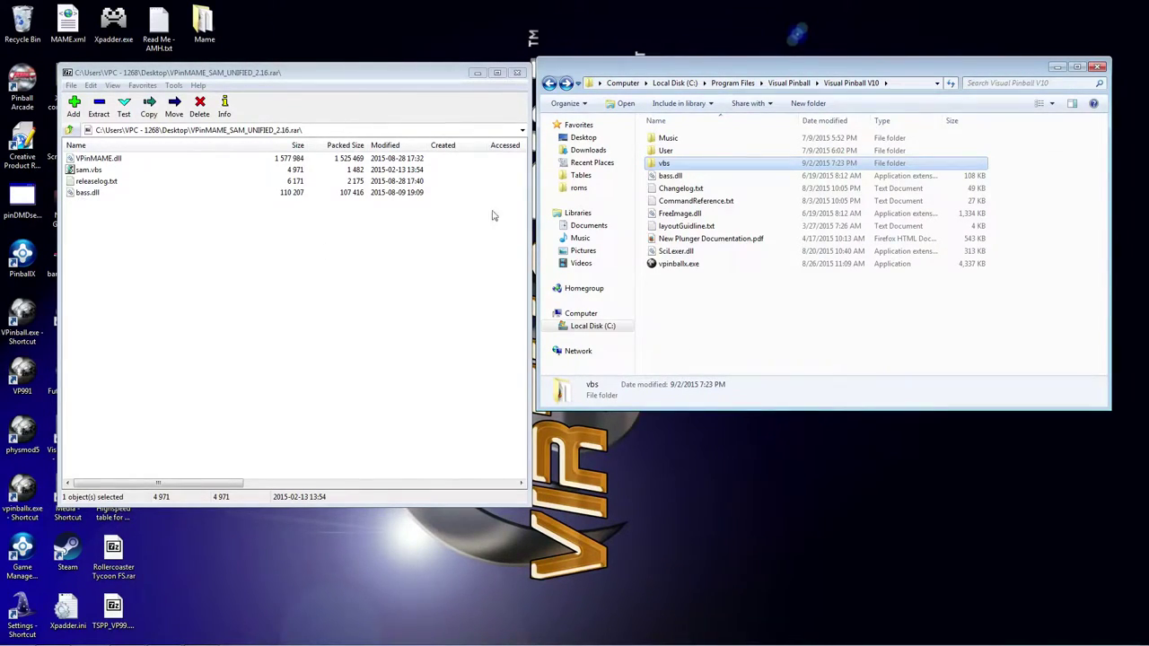
- Check the Visual Pinball V10 and V99 folders for bass.dll and close the archive and folder windows
left_click(690, 177)
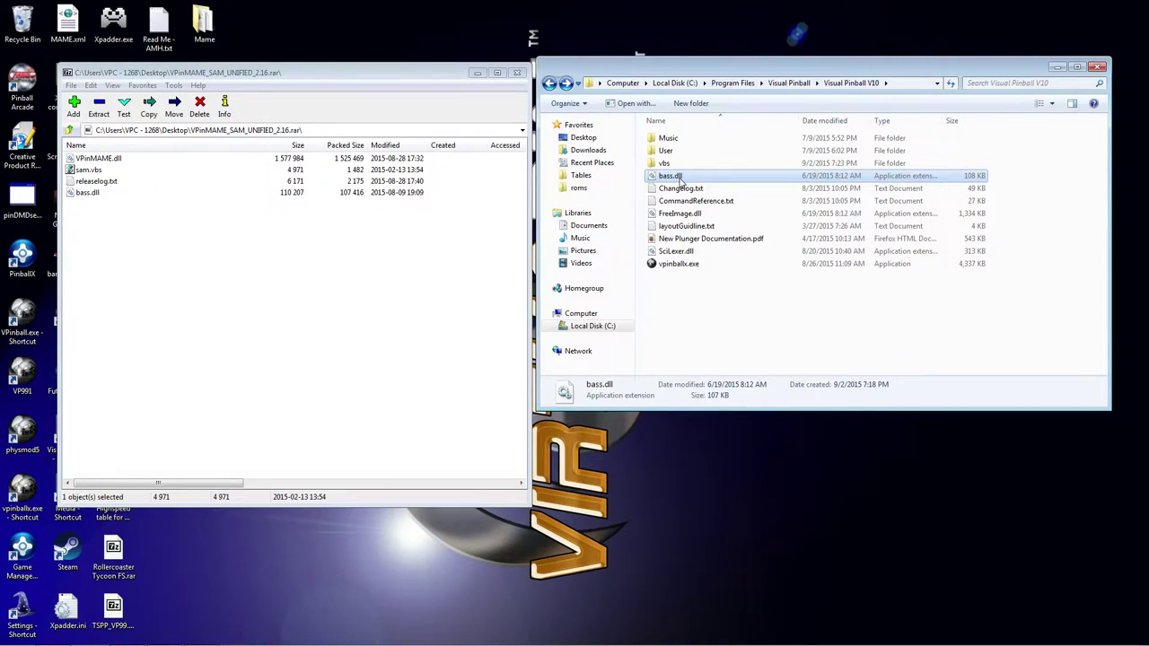
left_click(549, 82)
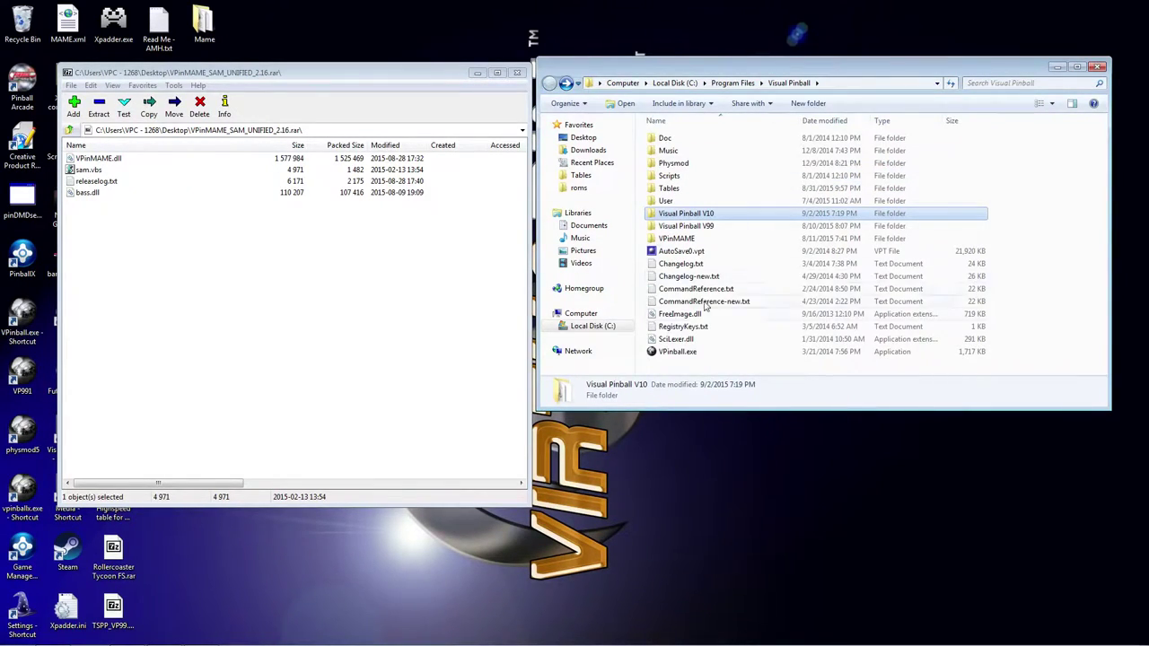
double_click(697, 226)
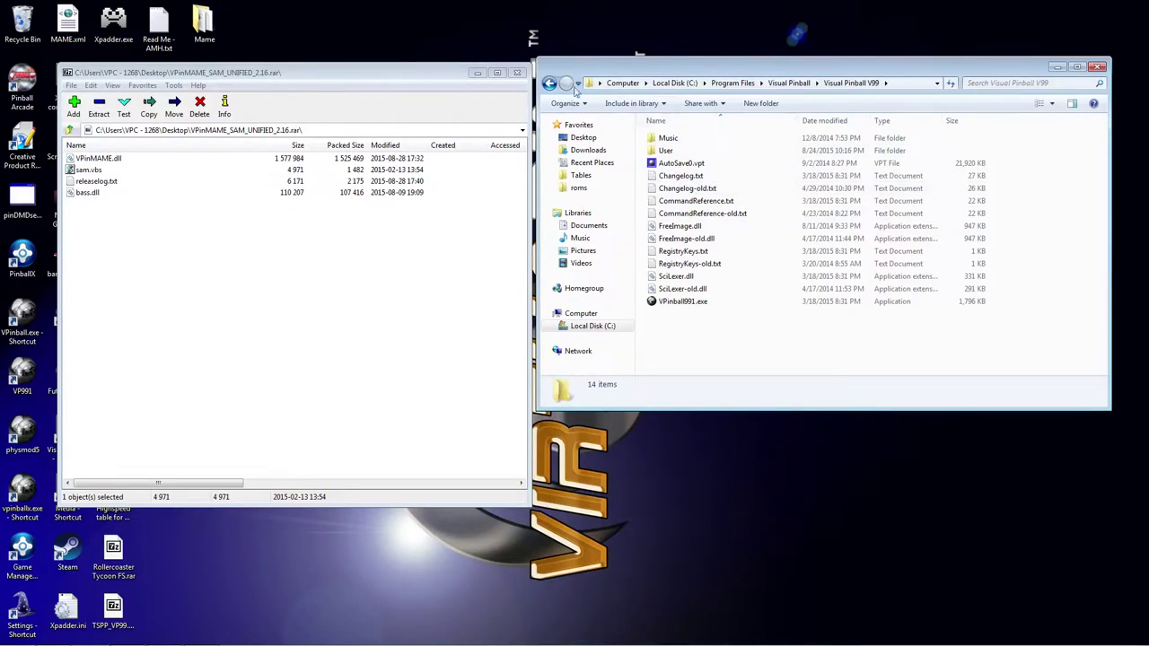
left_click(517, 72)
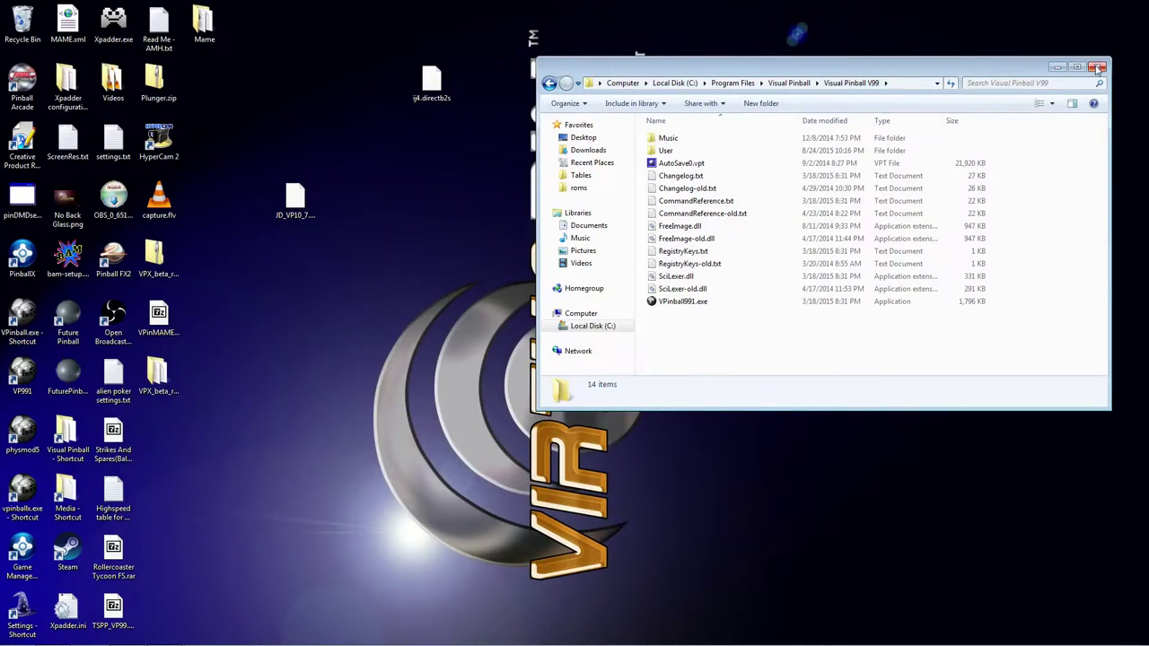
left_click(1097, 69)
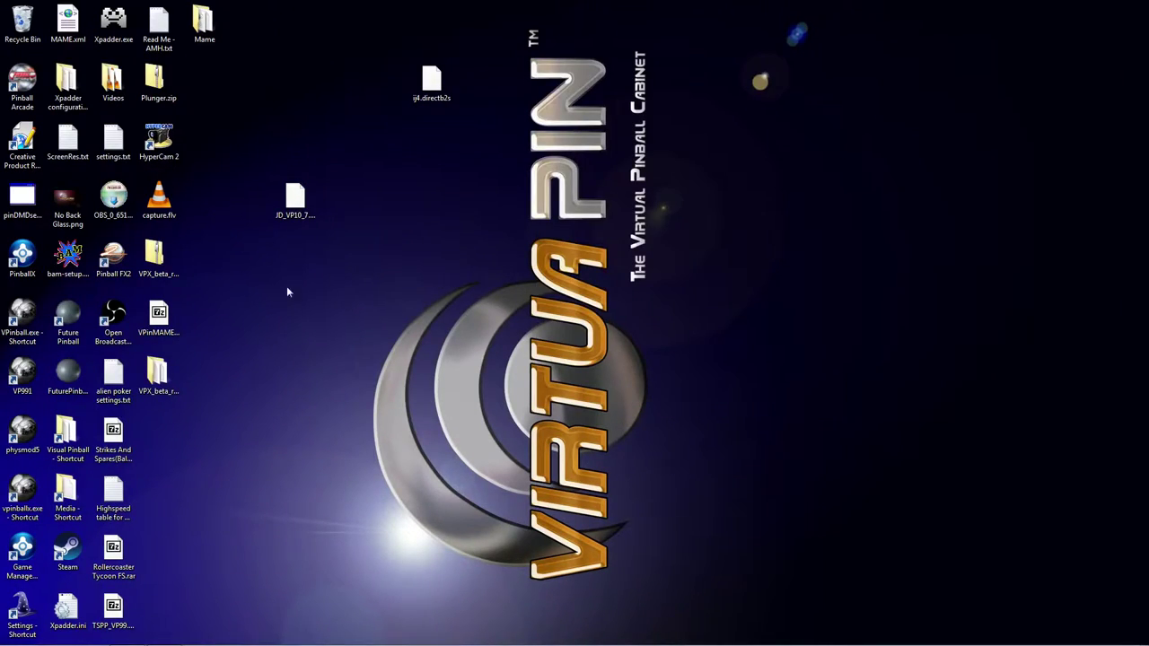
- Launch Visual Pinball 10 from its desktop shortcut and check the installed revision in the About information
double_click(16, 494)
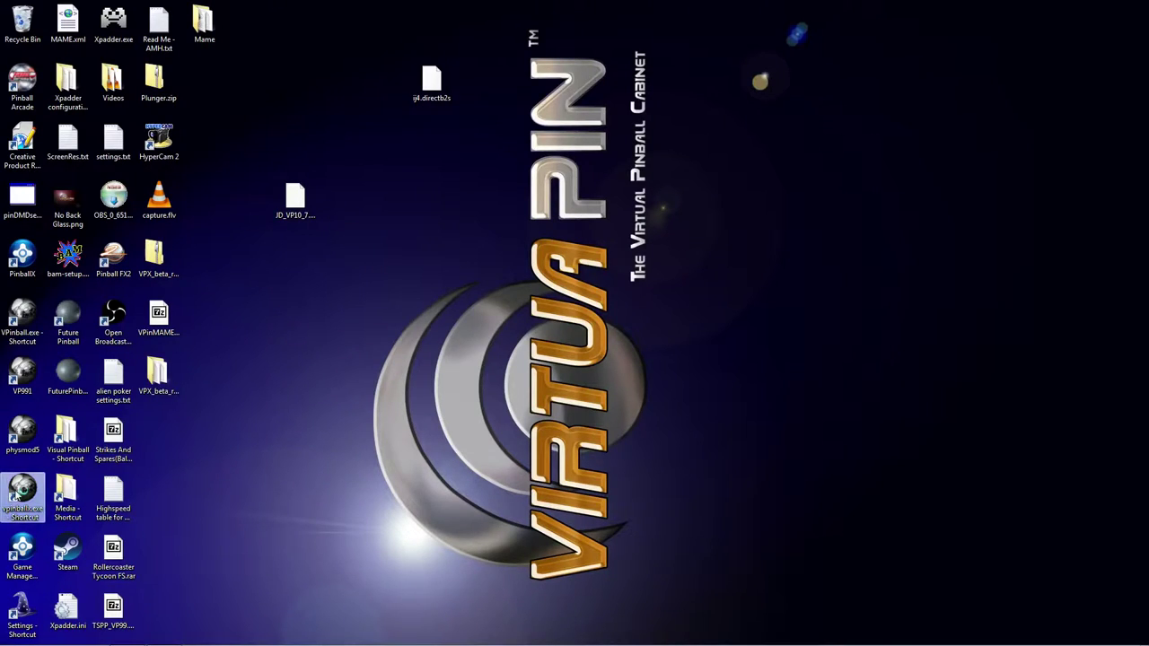
left_click(615, 76)
left_click(637, 90)
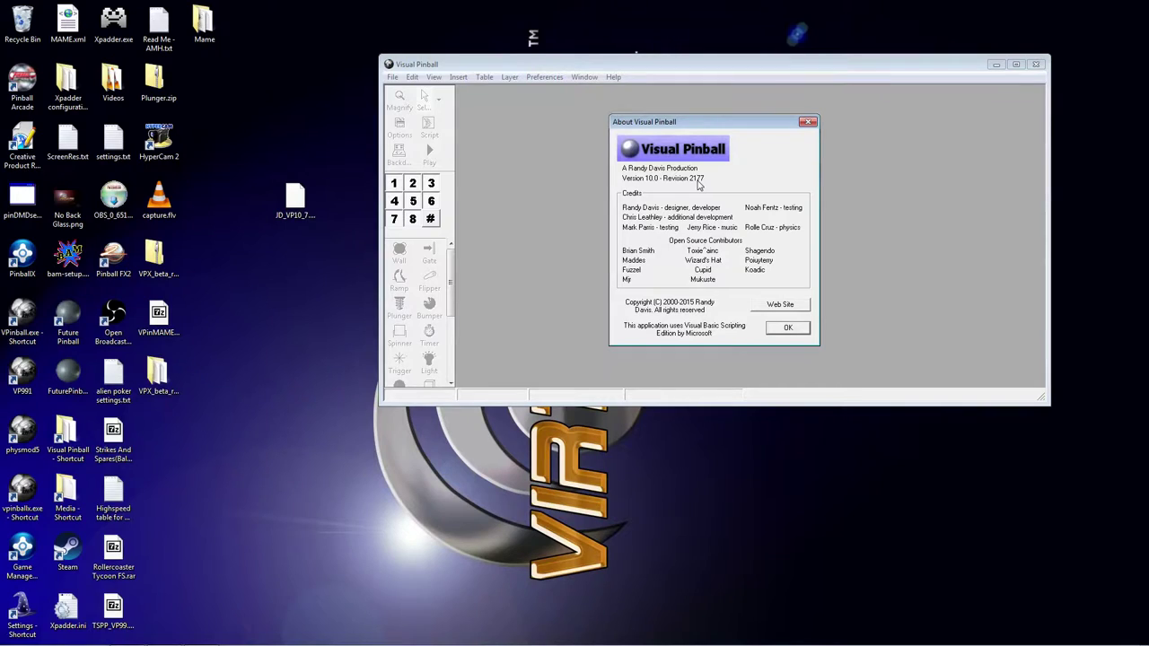
left_click(805, 328)
- Copy JD_VP10_7.vpx from the desktop into the Visual Pinball Tables folder
left_click(312, 199)
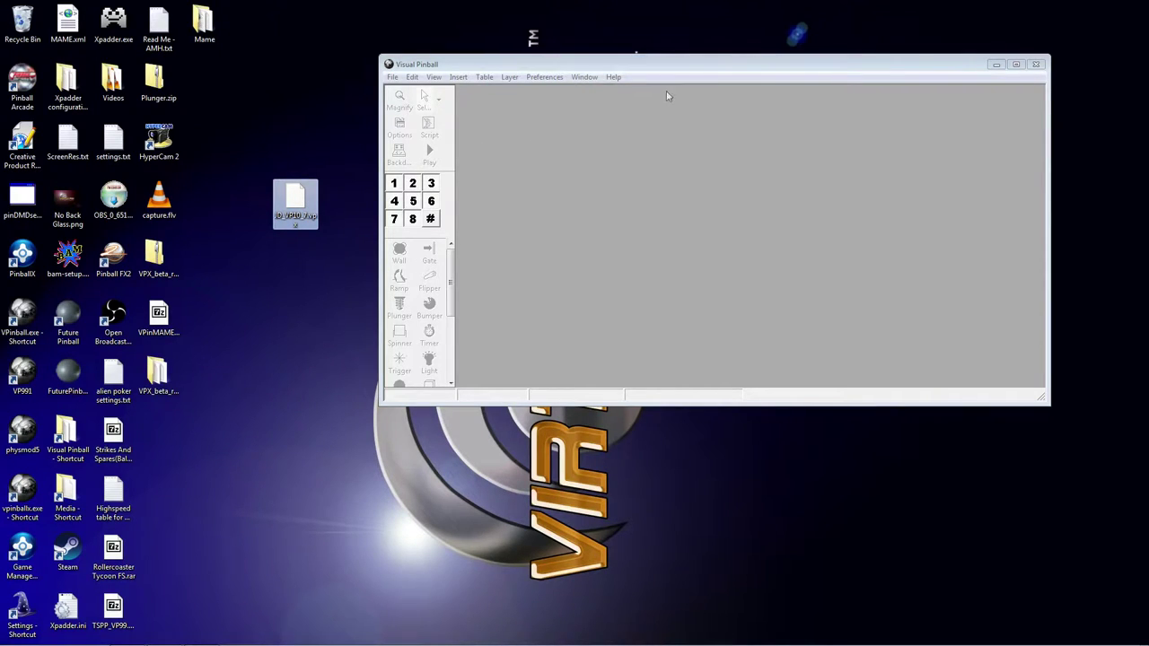
left_click_drag(679, 69, 736, 66)
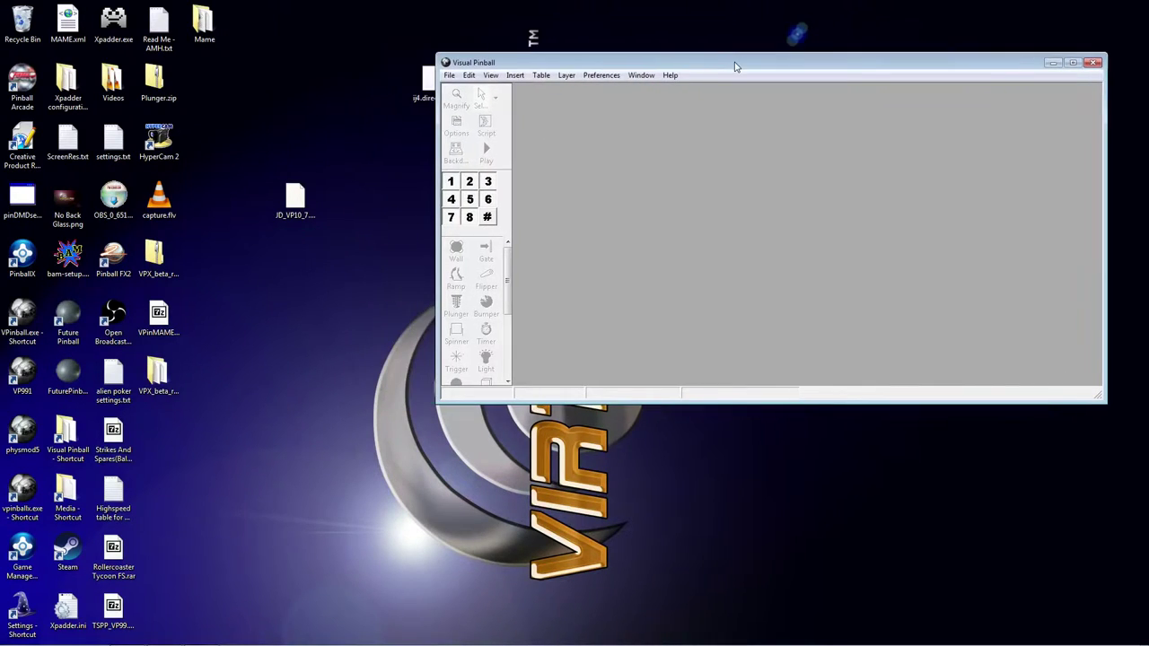
double_click(68, 439)
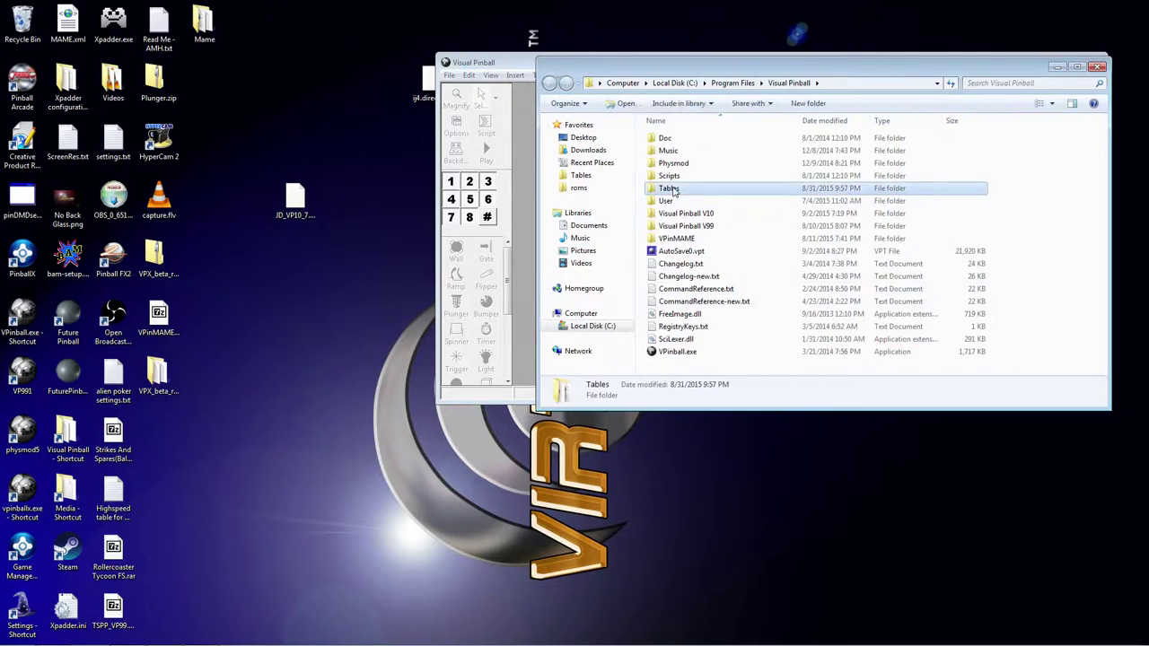
double_click(668, 188)
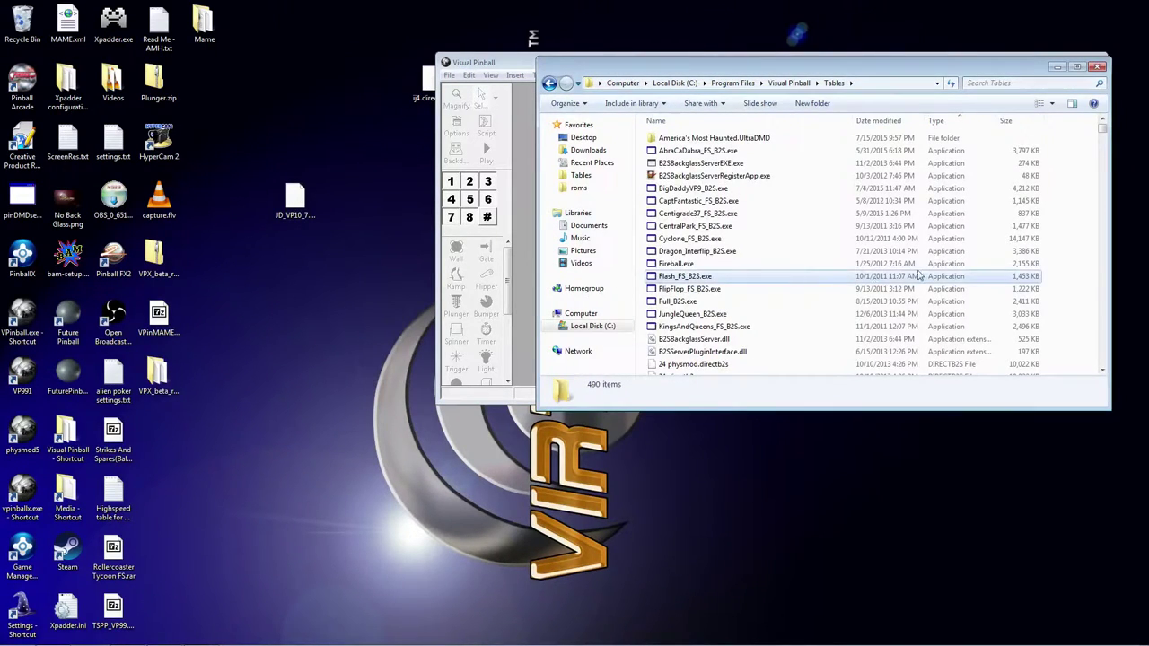
left_click(299, 195)
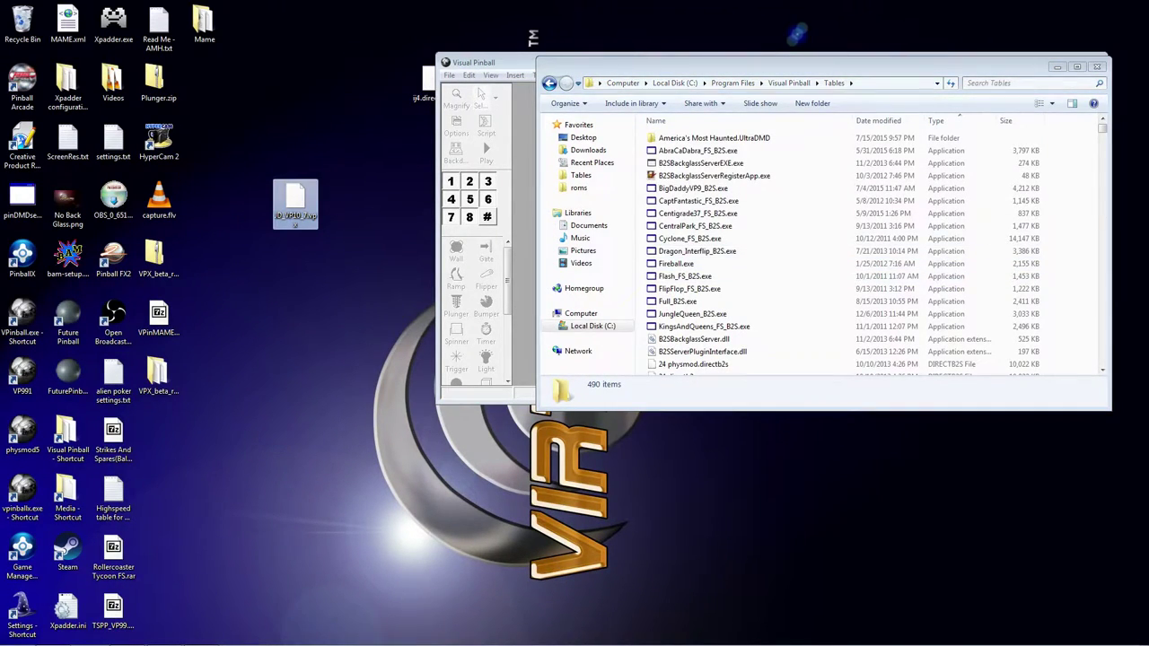
left_click_drag(1103, 131, 1101, 364)
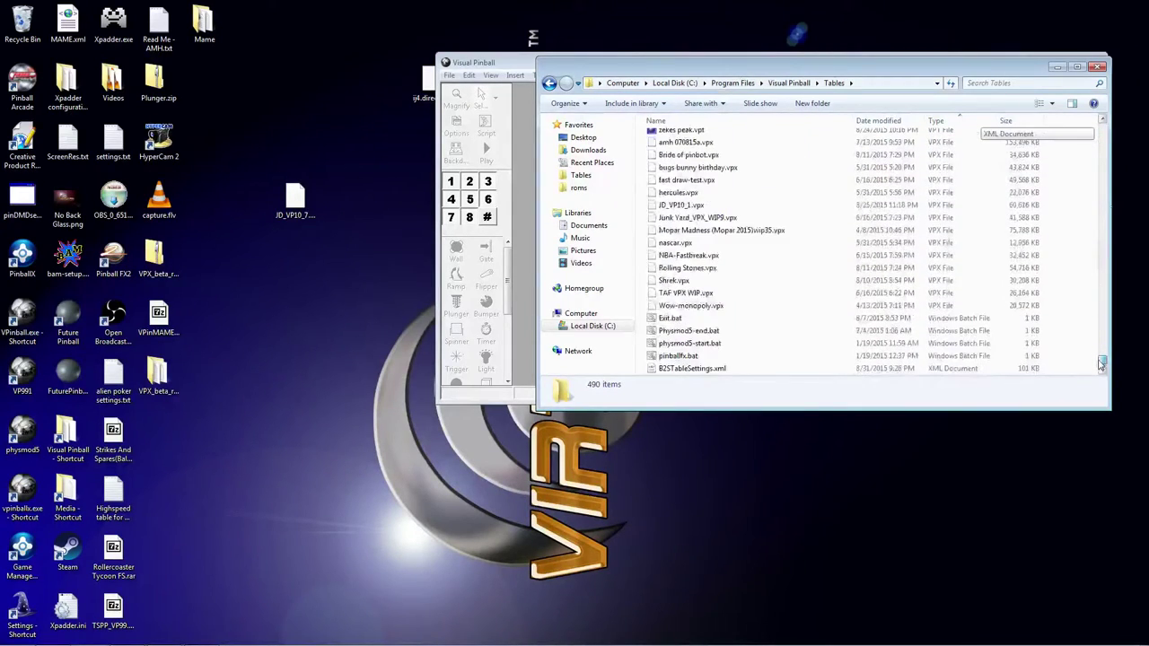
left_click(685, 205)
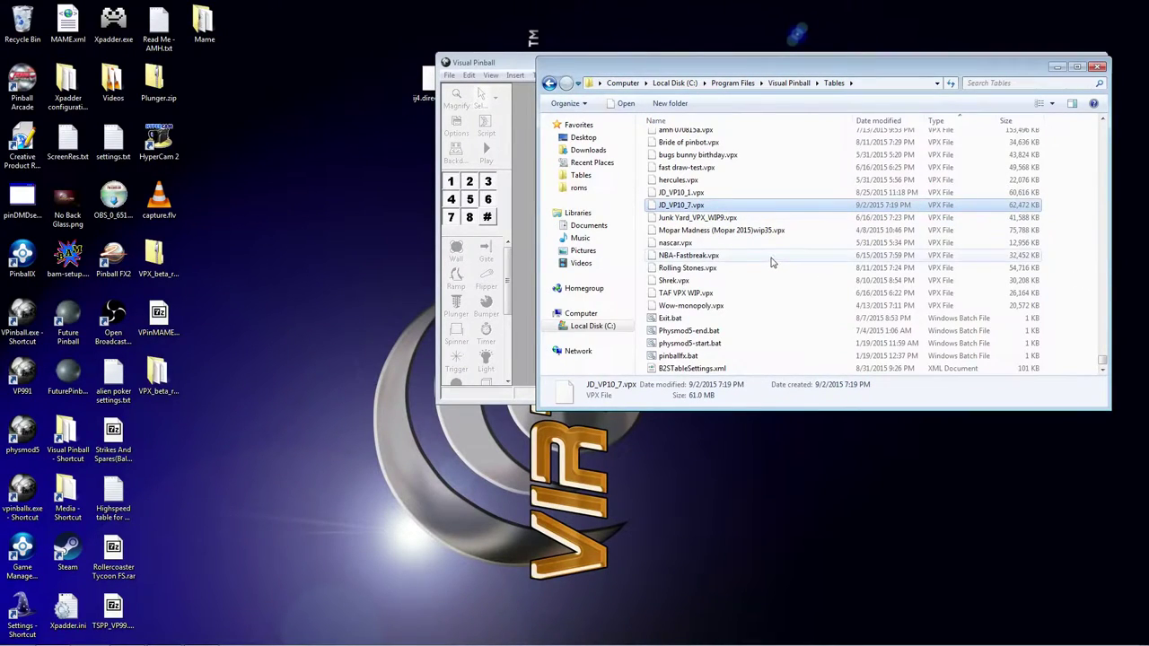
- Delete the older Judge Dredd table JD_VP10_1.vpx from the Tables folder
left_click(696, 193)
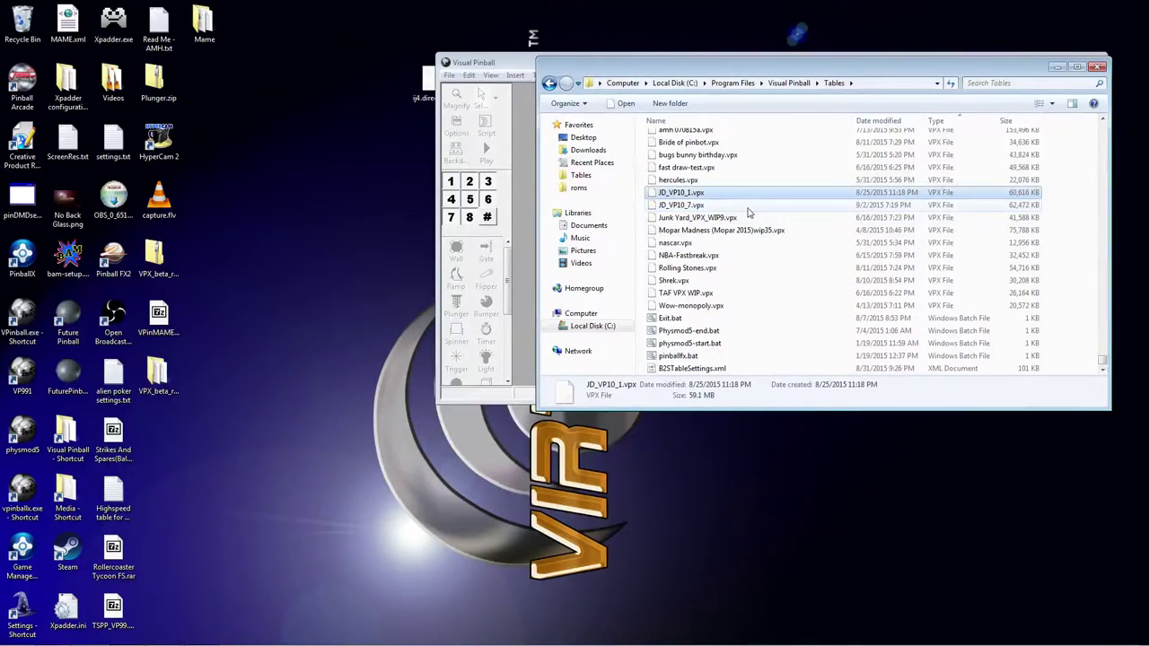
left_click(689, 217)
left_click(689, 205)
left_click(690, 193)
key("Delete")
key("Return")
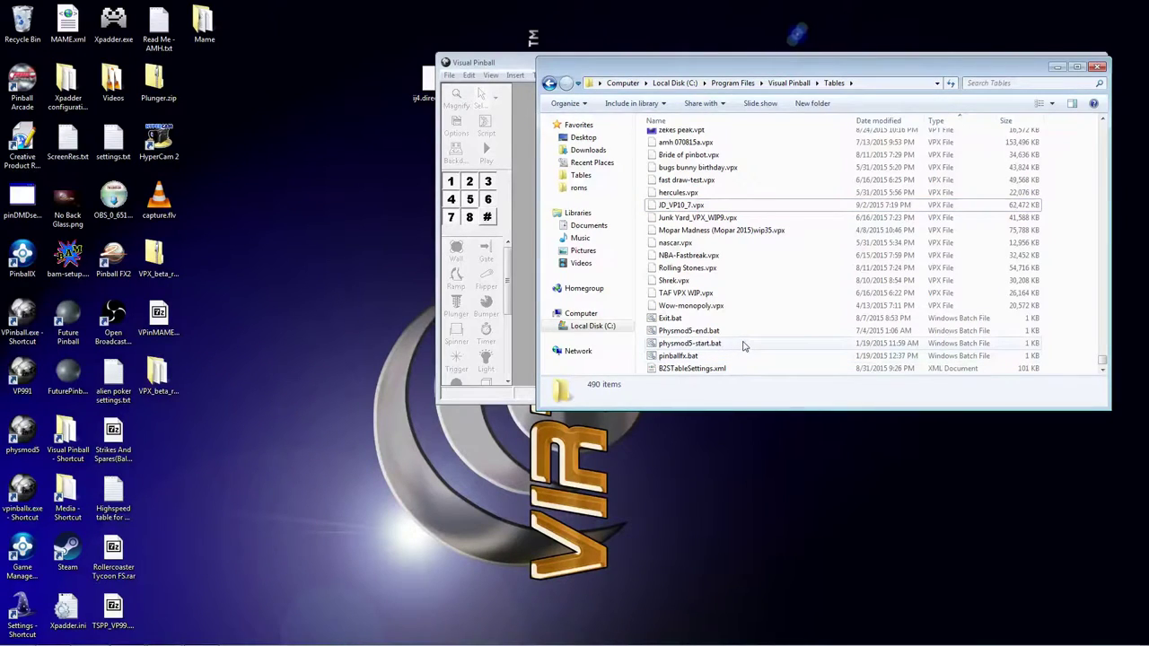
- Look through the .vpx and .vpt table files in the Tables folder and close the folder window
left_click(672, 284)
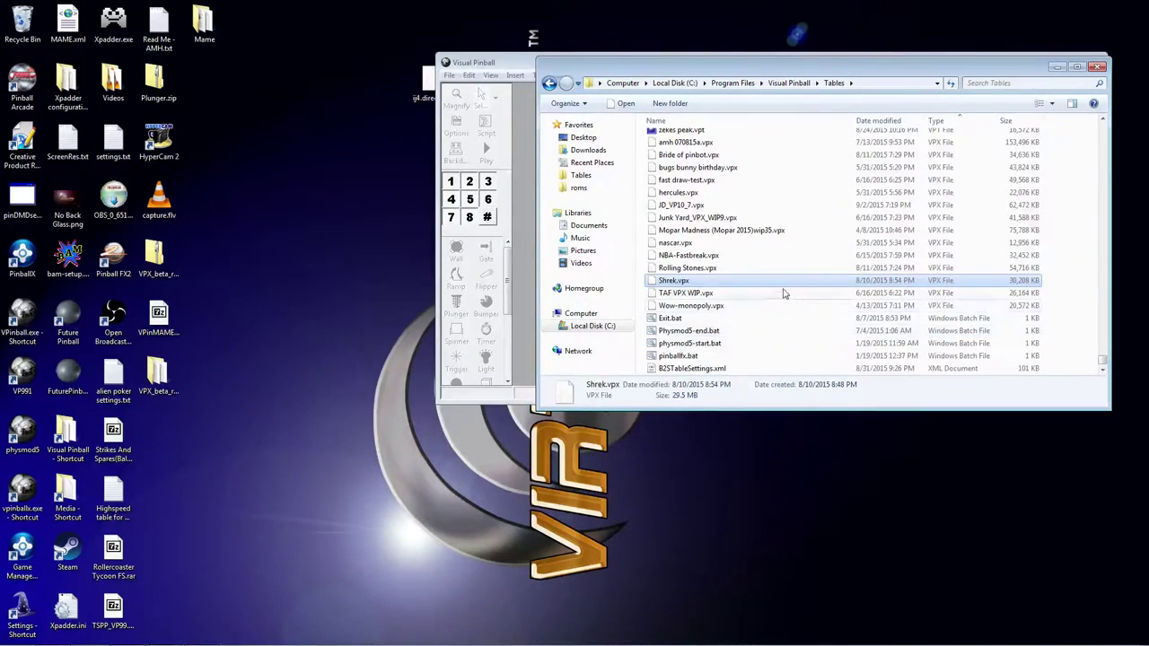
scroll(787, 287, "up", 4)
scroll(788, 288, "up", 10)
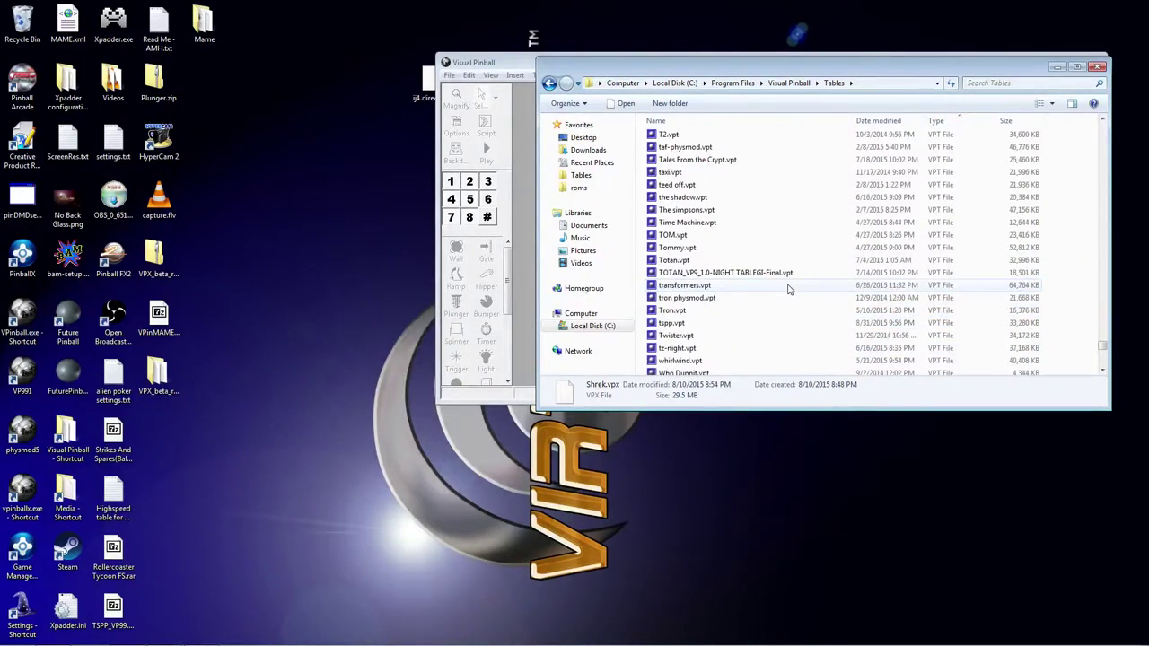
scroll(787, 287, "up", 5)
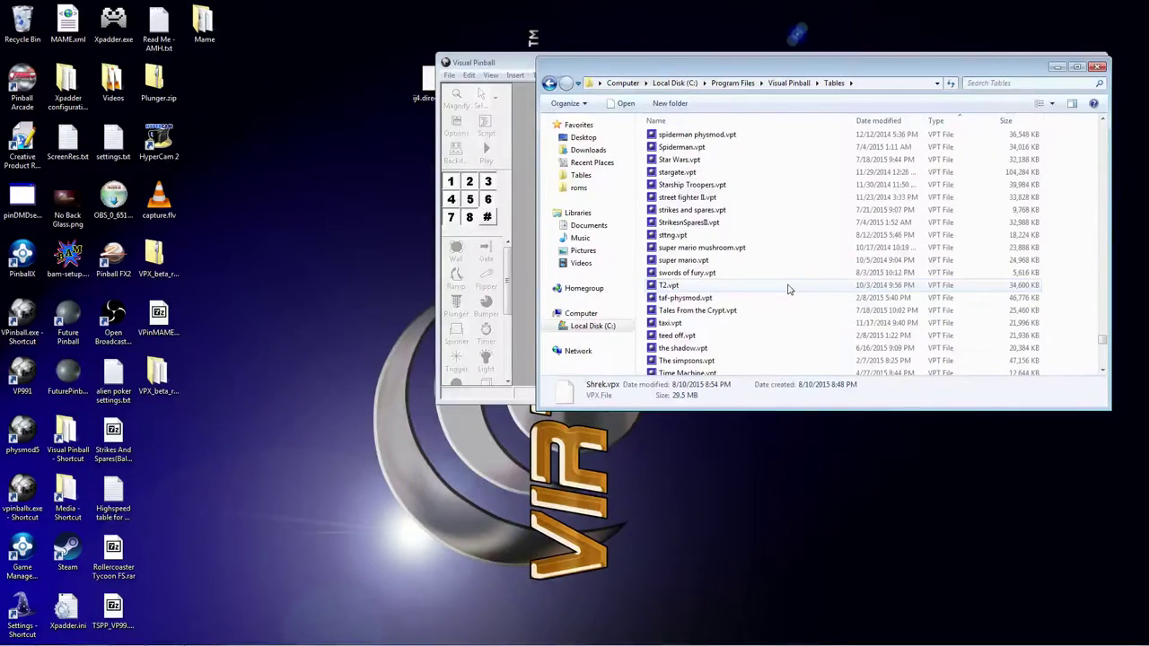
scroll(788, 288, "up", 1)
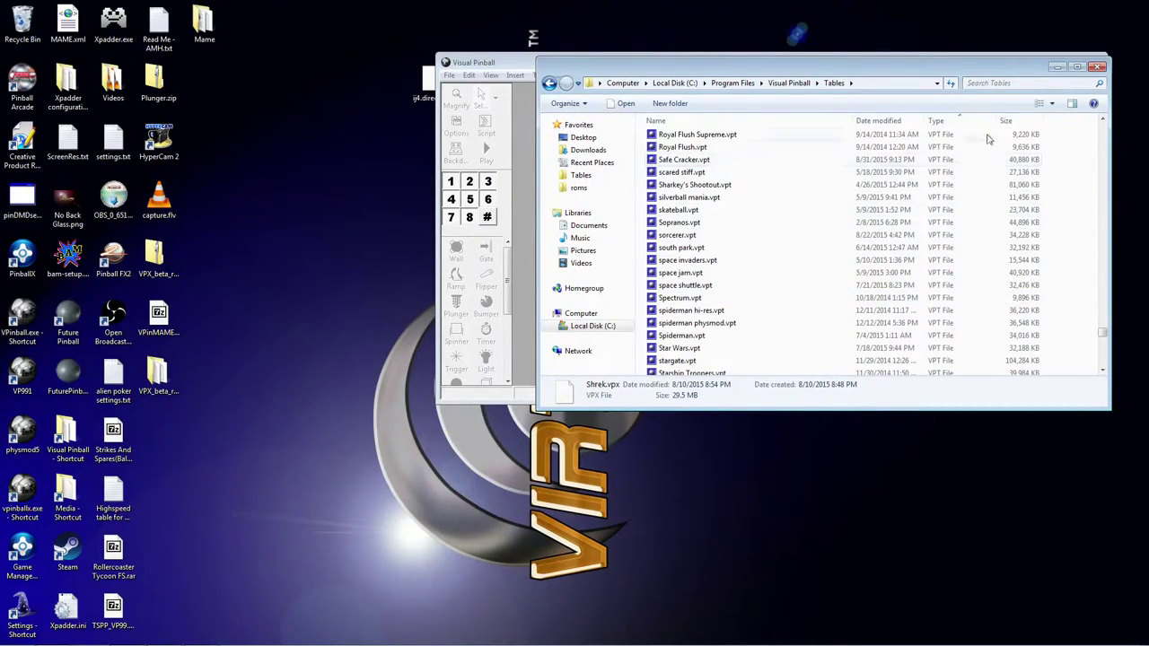
left_click(1099, 68)
- Open the JD_VP10_7.vpx table from the Tables folder in Visual Pinball
left_click_drag(918, 64, 842, 94)
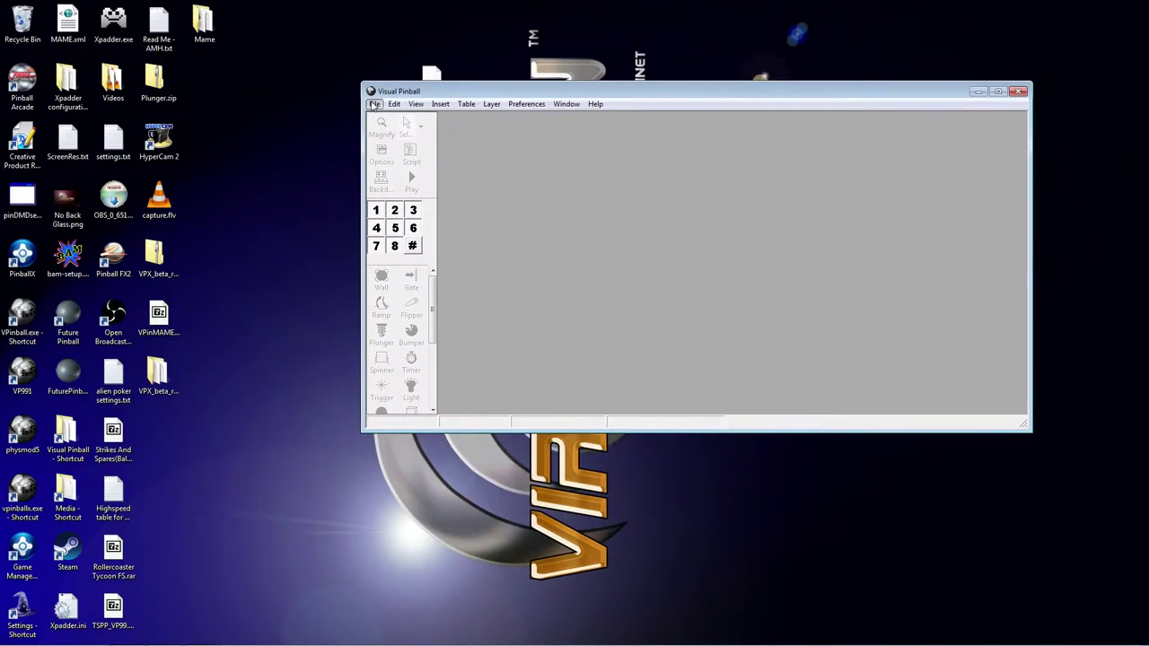
left_click(375, 102)
left_click(402, 133)
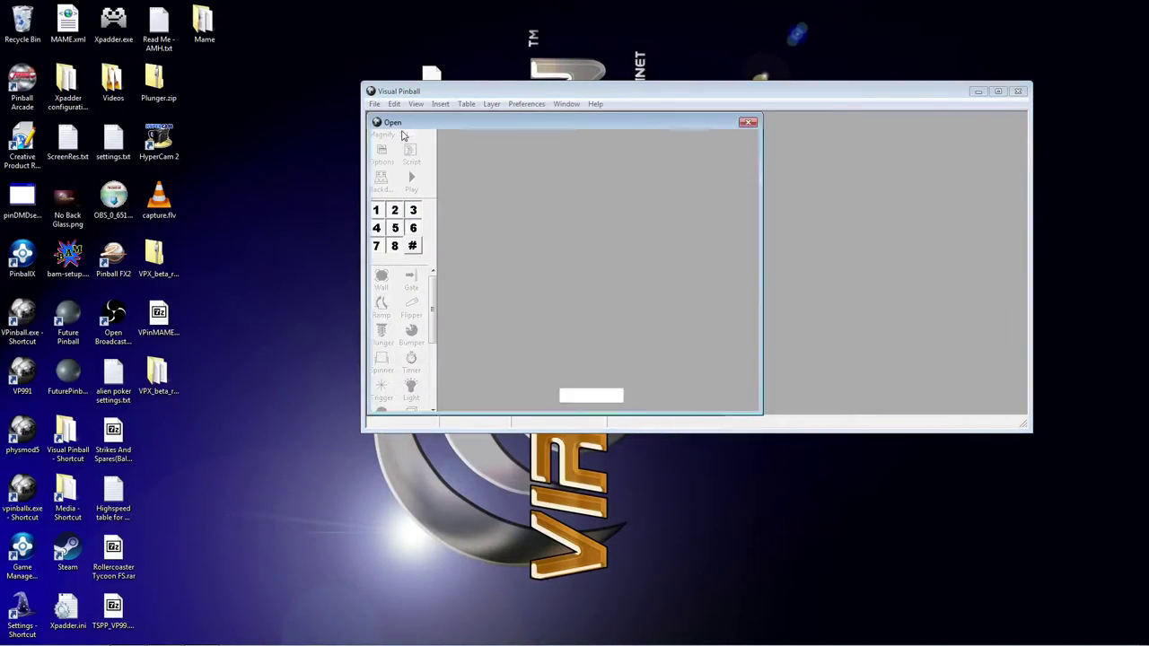
left_click(530, 232)
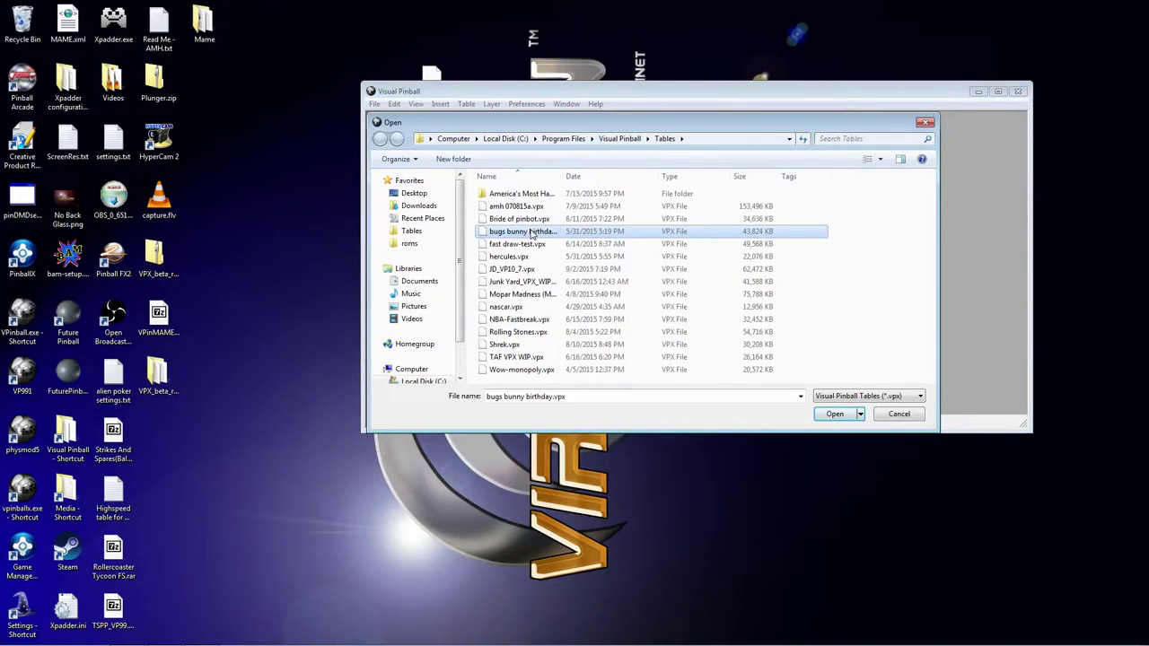
key("j")
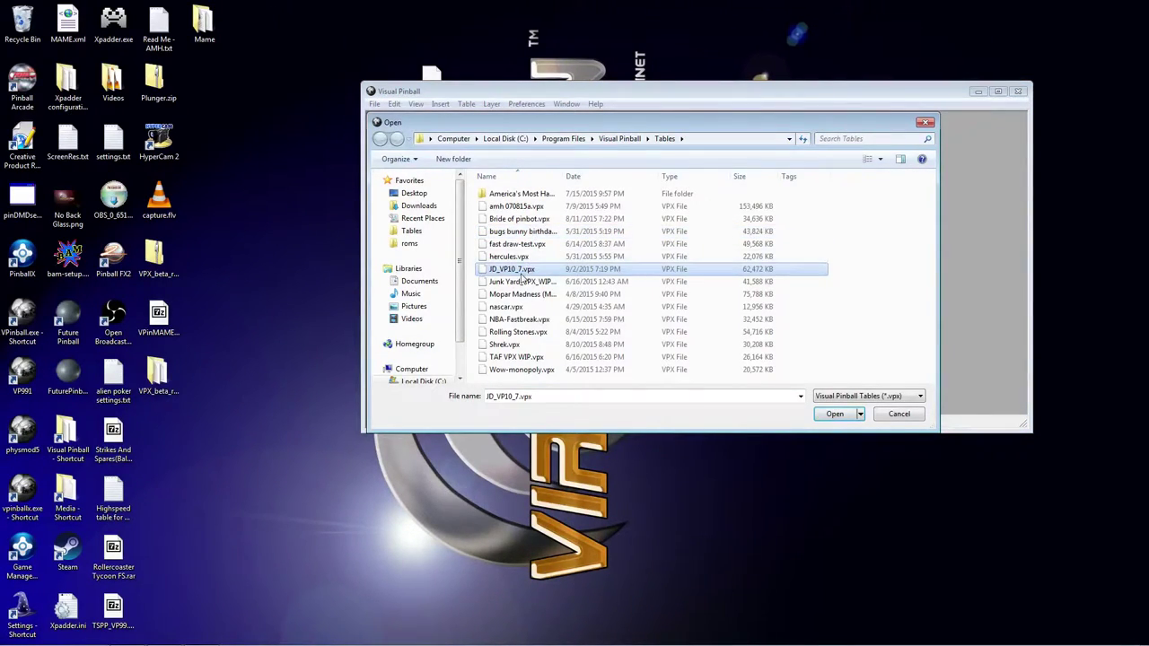
double_click(521, 272)
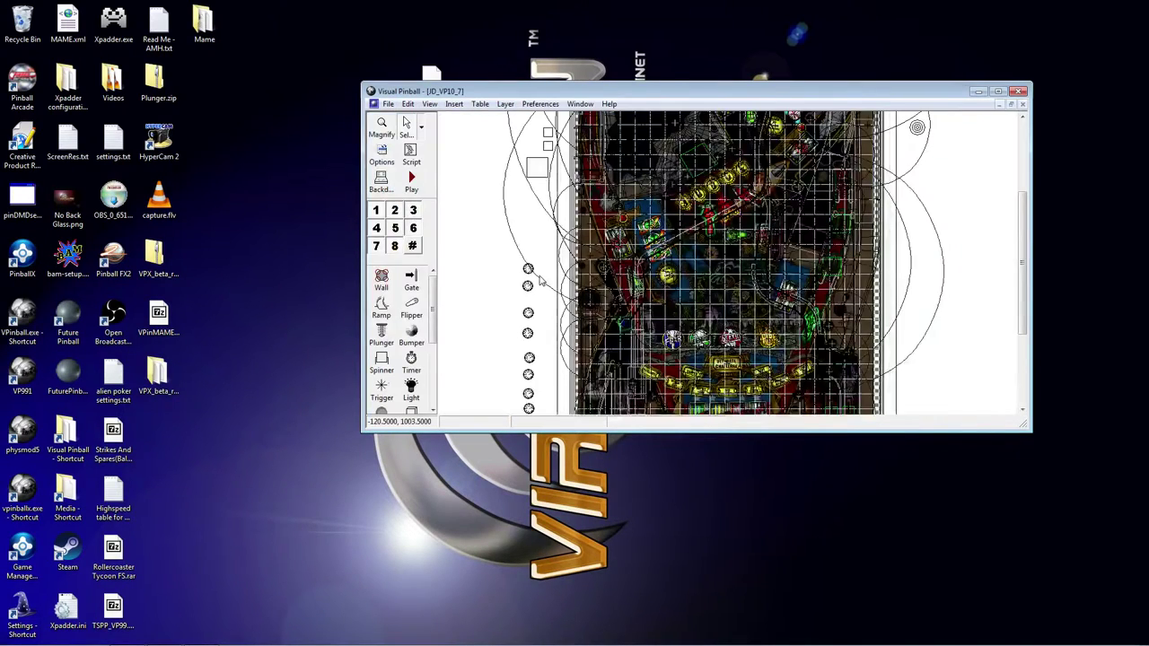
- Play the Judge Dredd table to test its flippers, then dismiss the script error and close the script window
left_click(412, 183)
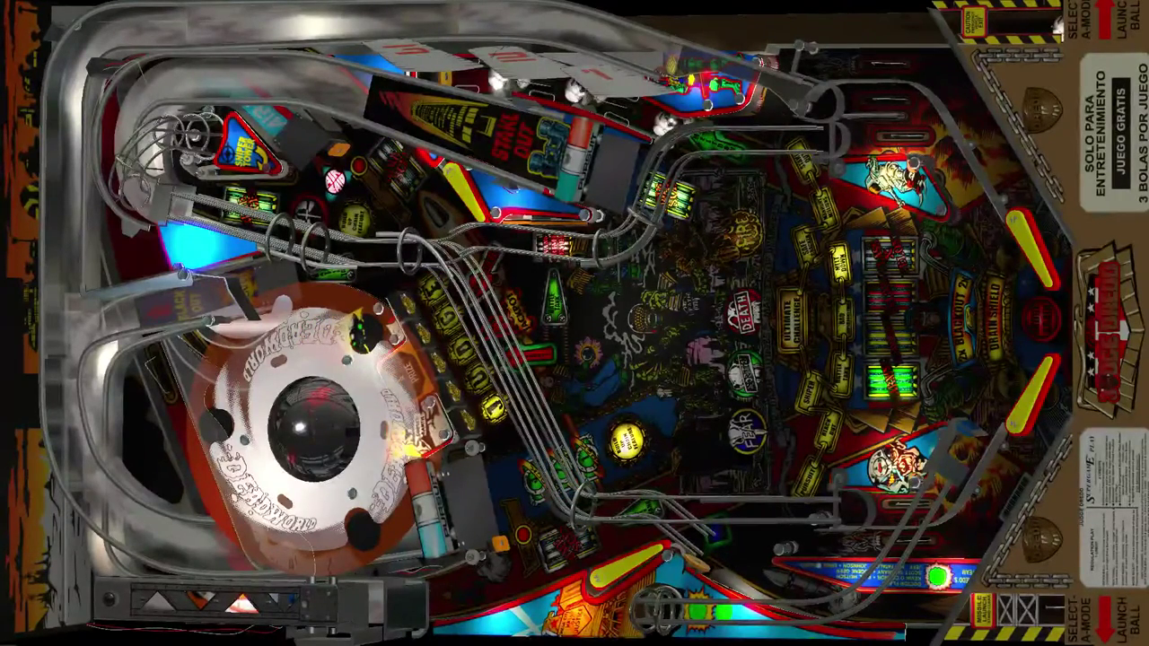
key("shift")
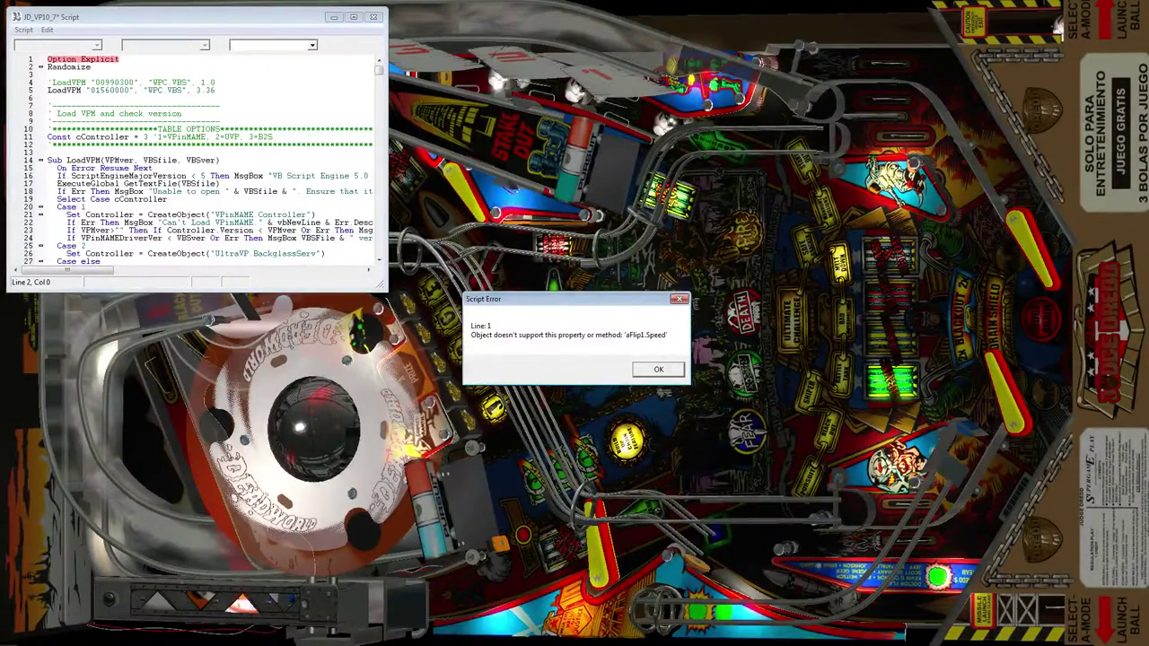
key("Return")
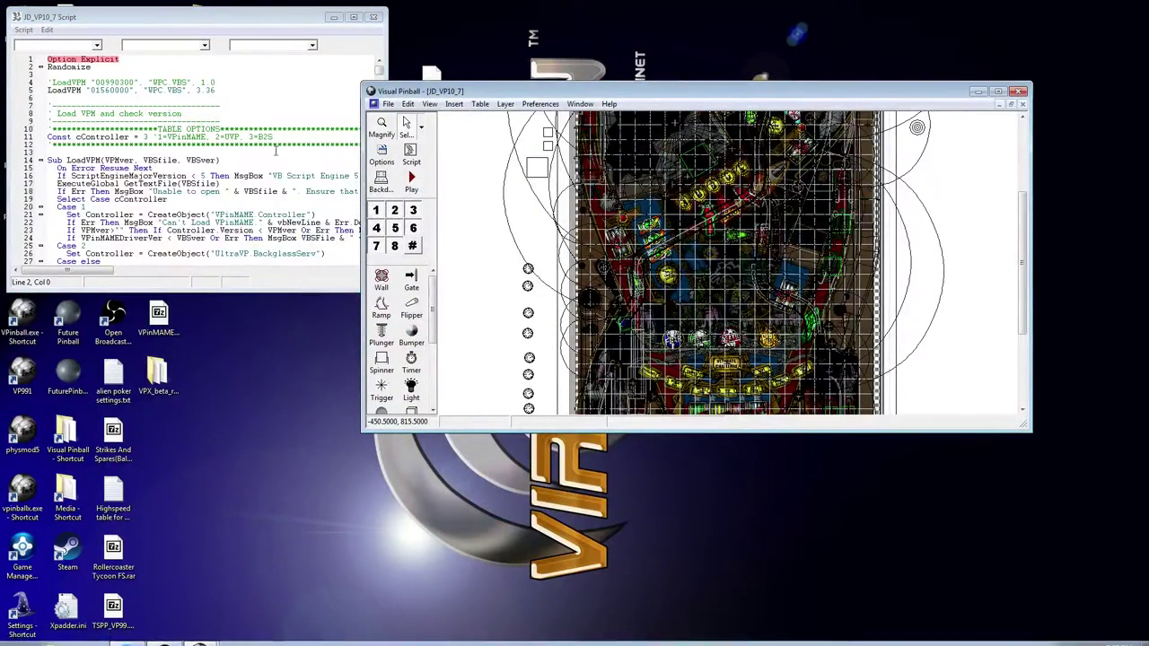
left_click(375, 19)
left_click(375, 19)
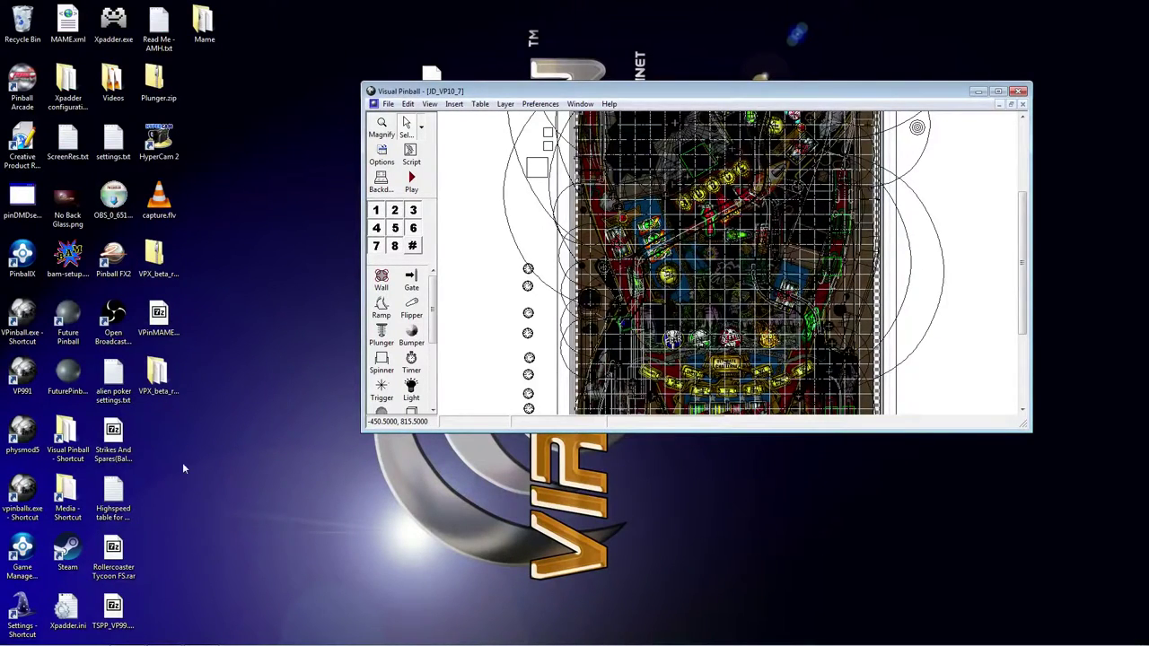
- Close the Judge Dredd table, open the recent table shrek.vpx and start playing it
left_click(1022, 105)
left_click(377, 105)
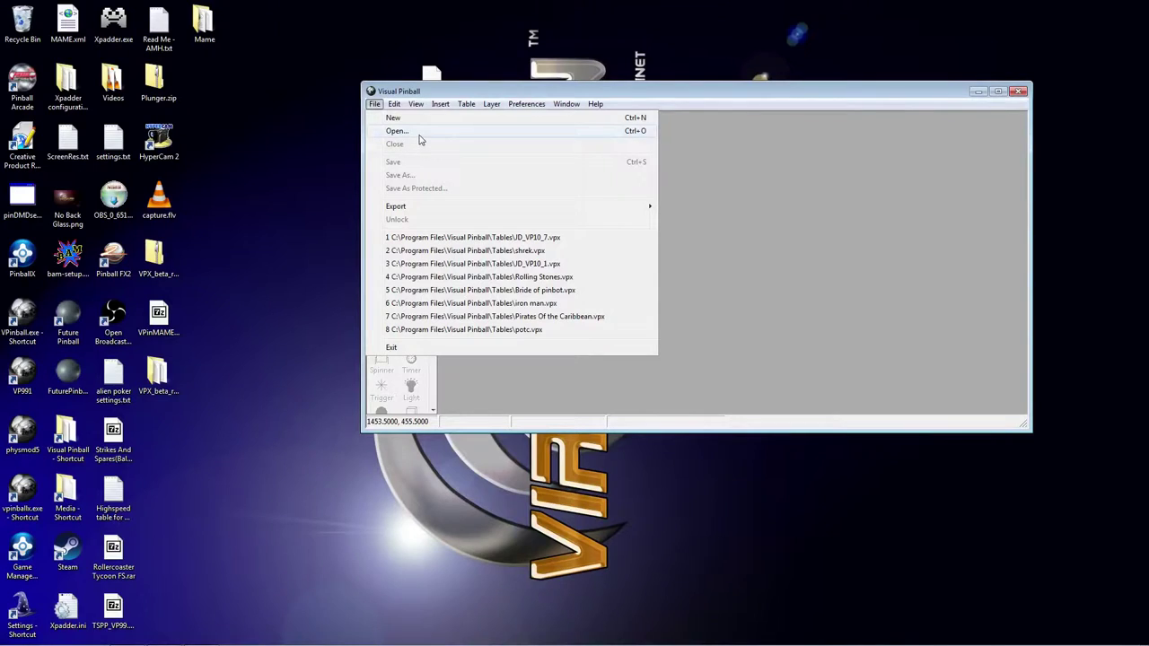
left_click(473, 254)
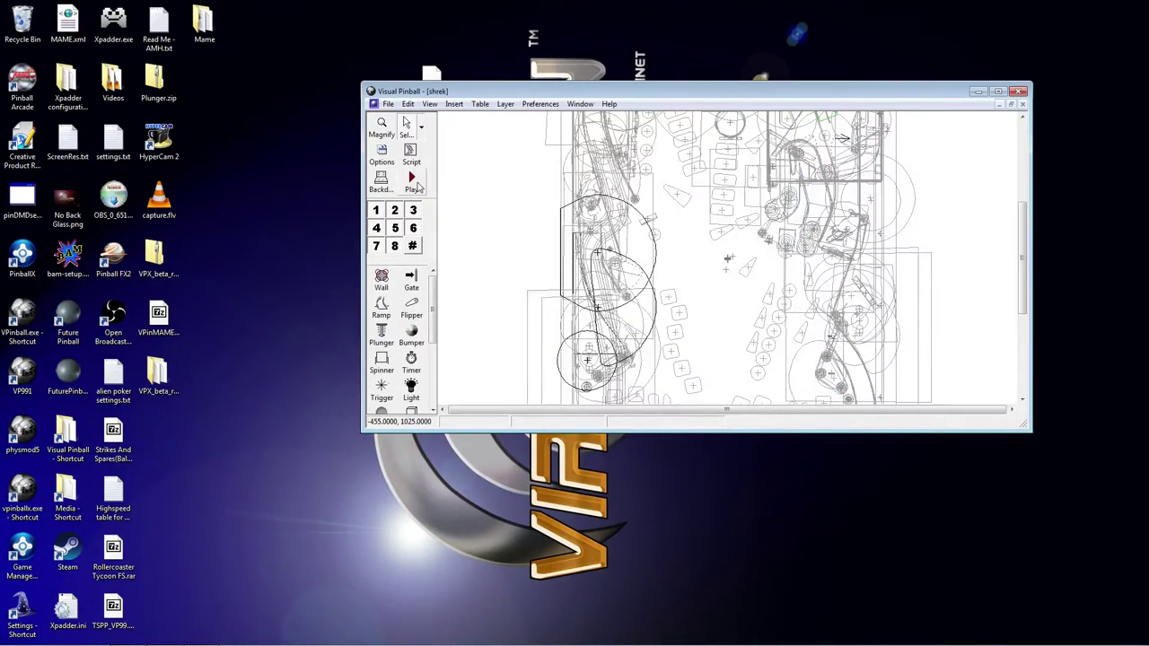
left_click(411, 180)
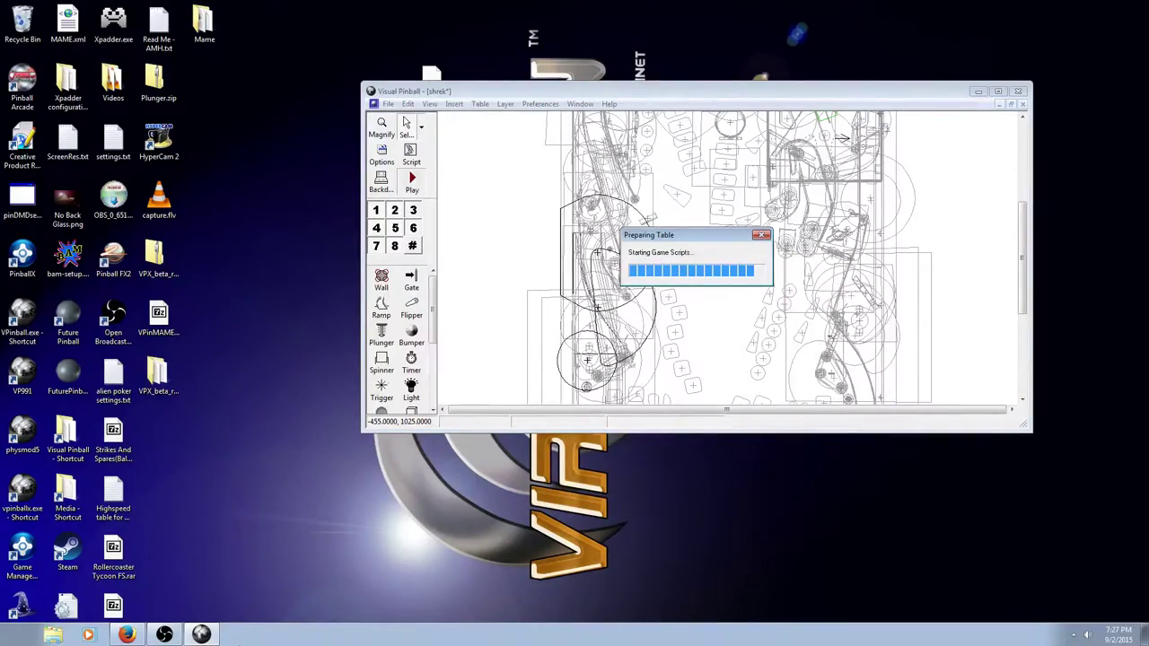